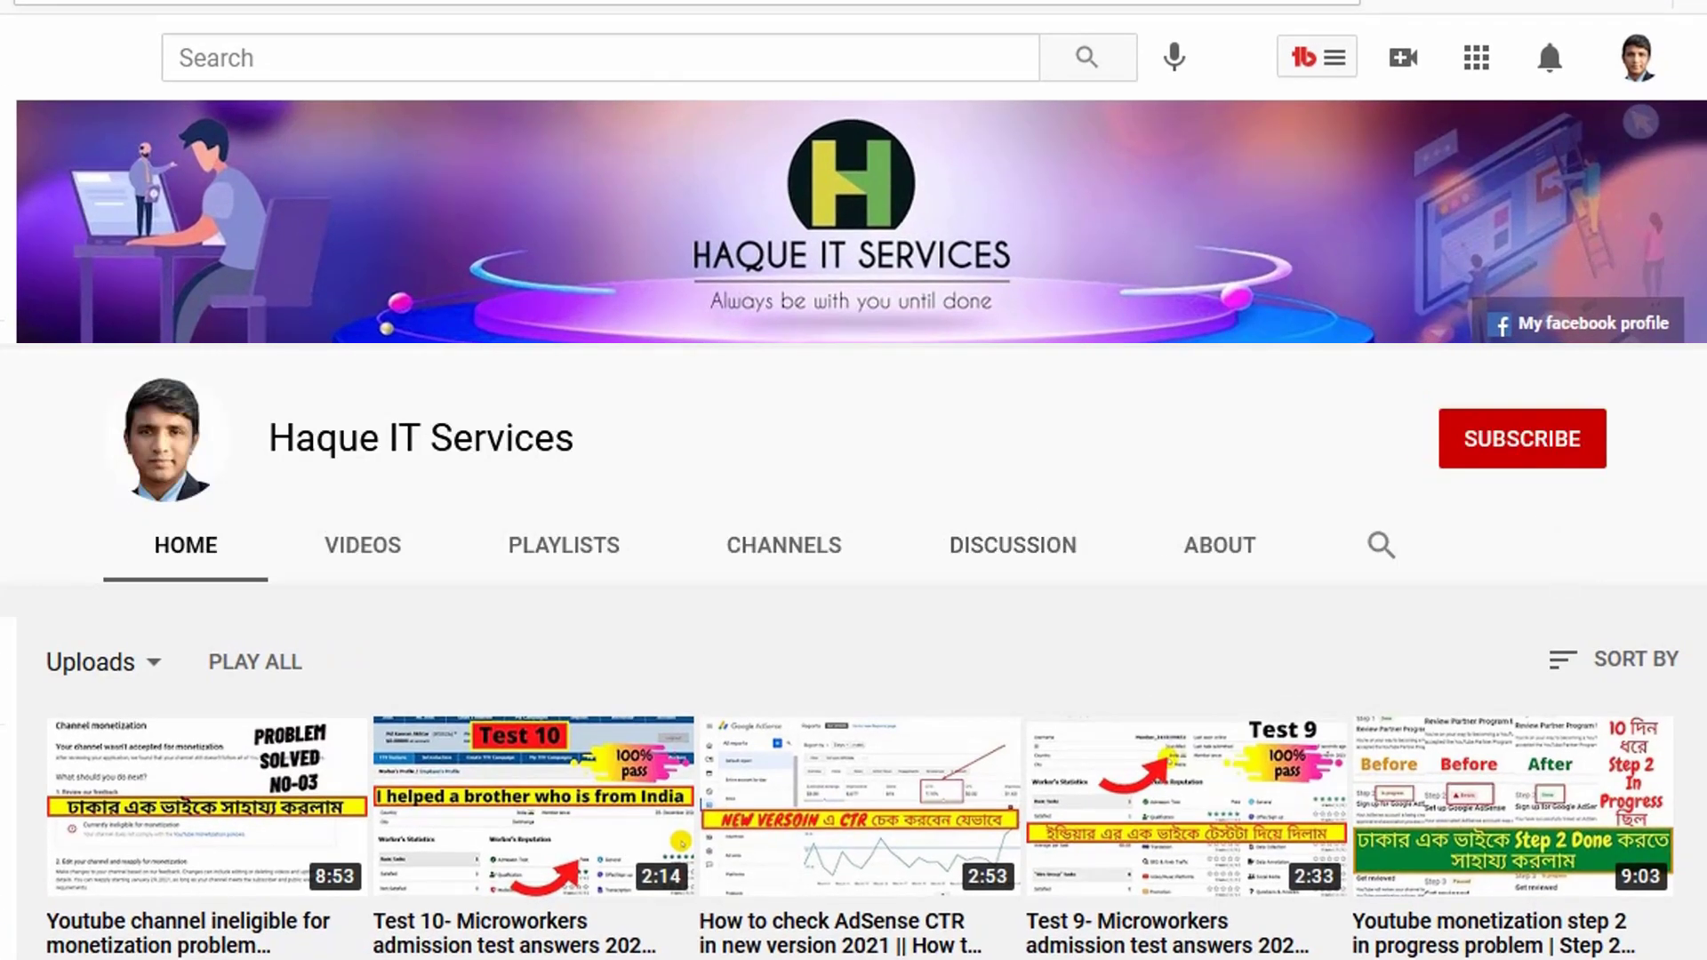
# Subscribe to the channel and set its notification bell to All uploads
pyautogui.click(1522, 440)
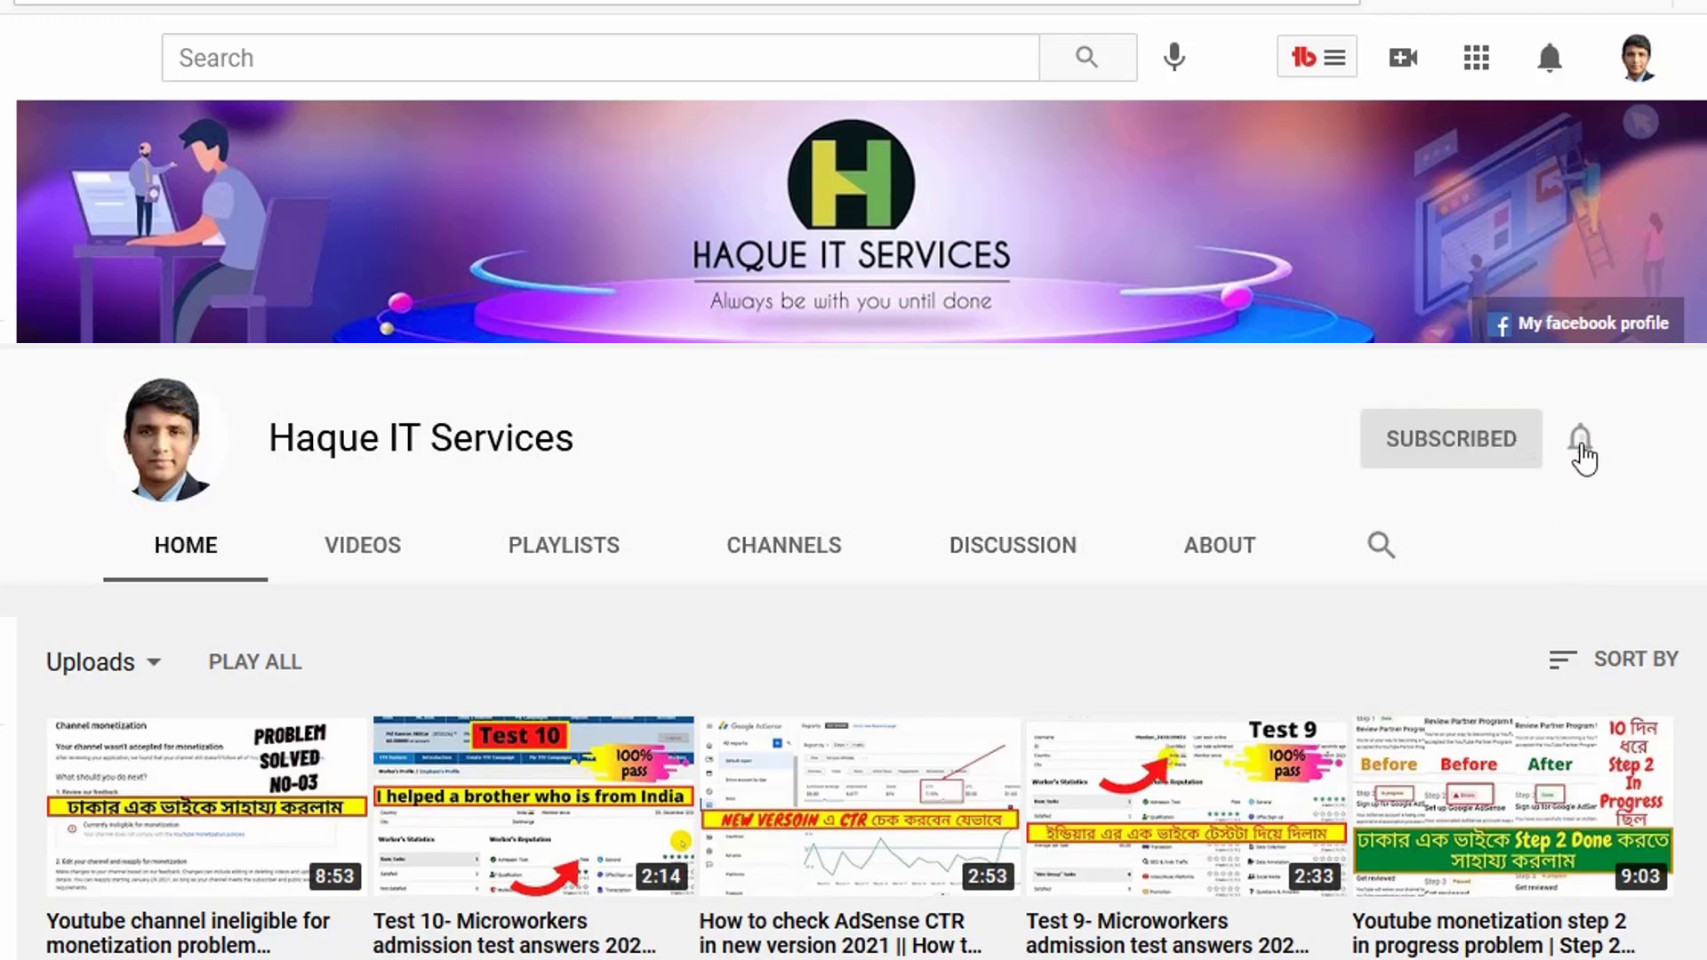
pyautogui.click(1581, 453)
pyautogui.click(1422, 514)
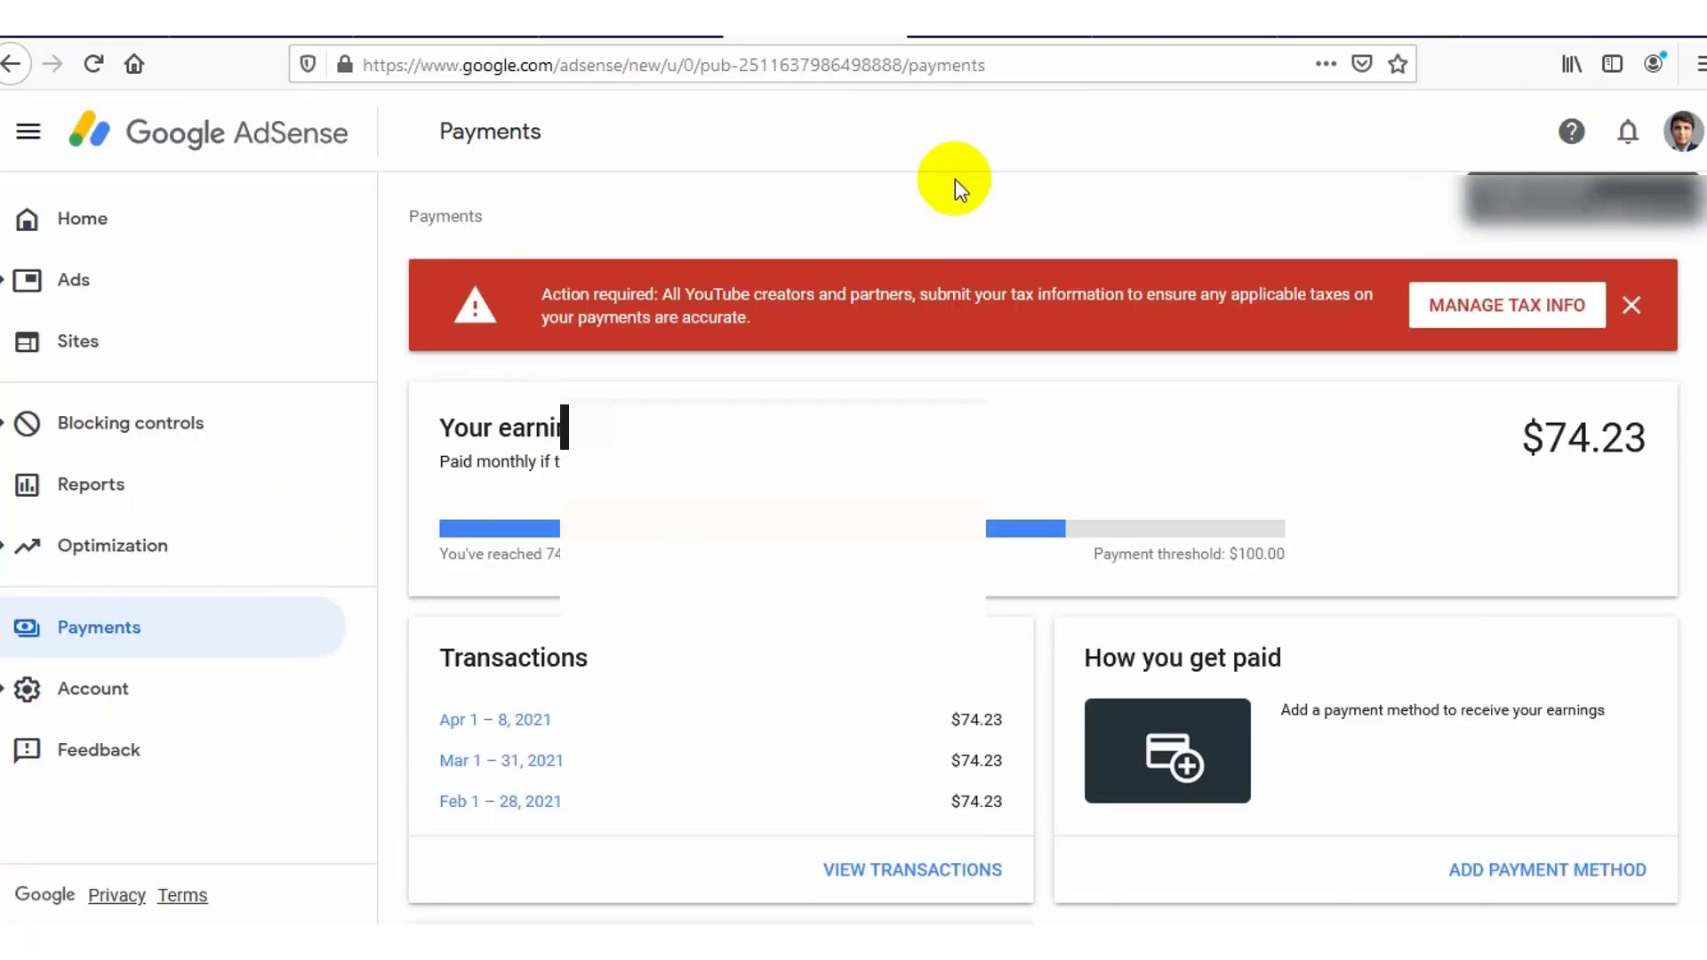
# Open My account from the profile avatar menu
pyautogui.click(1683, 133)
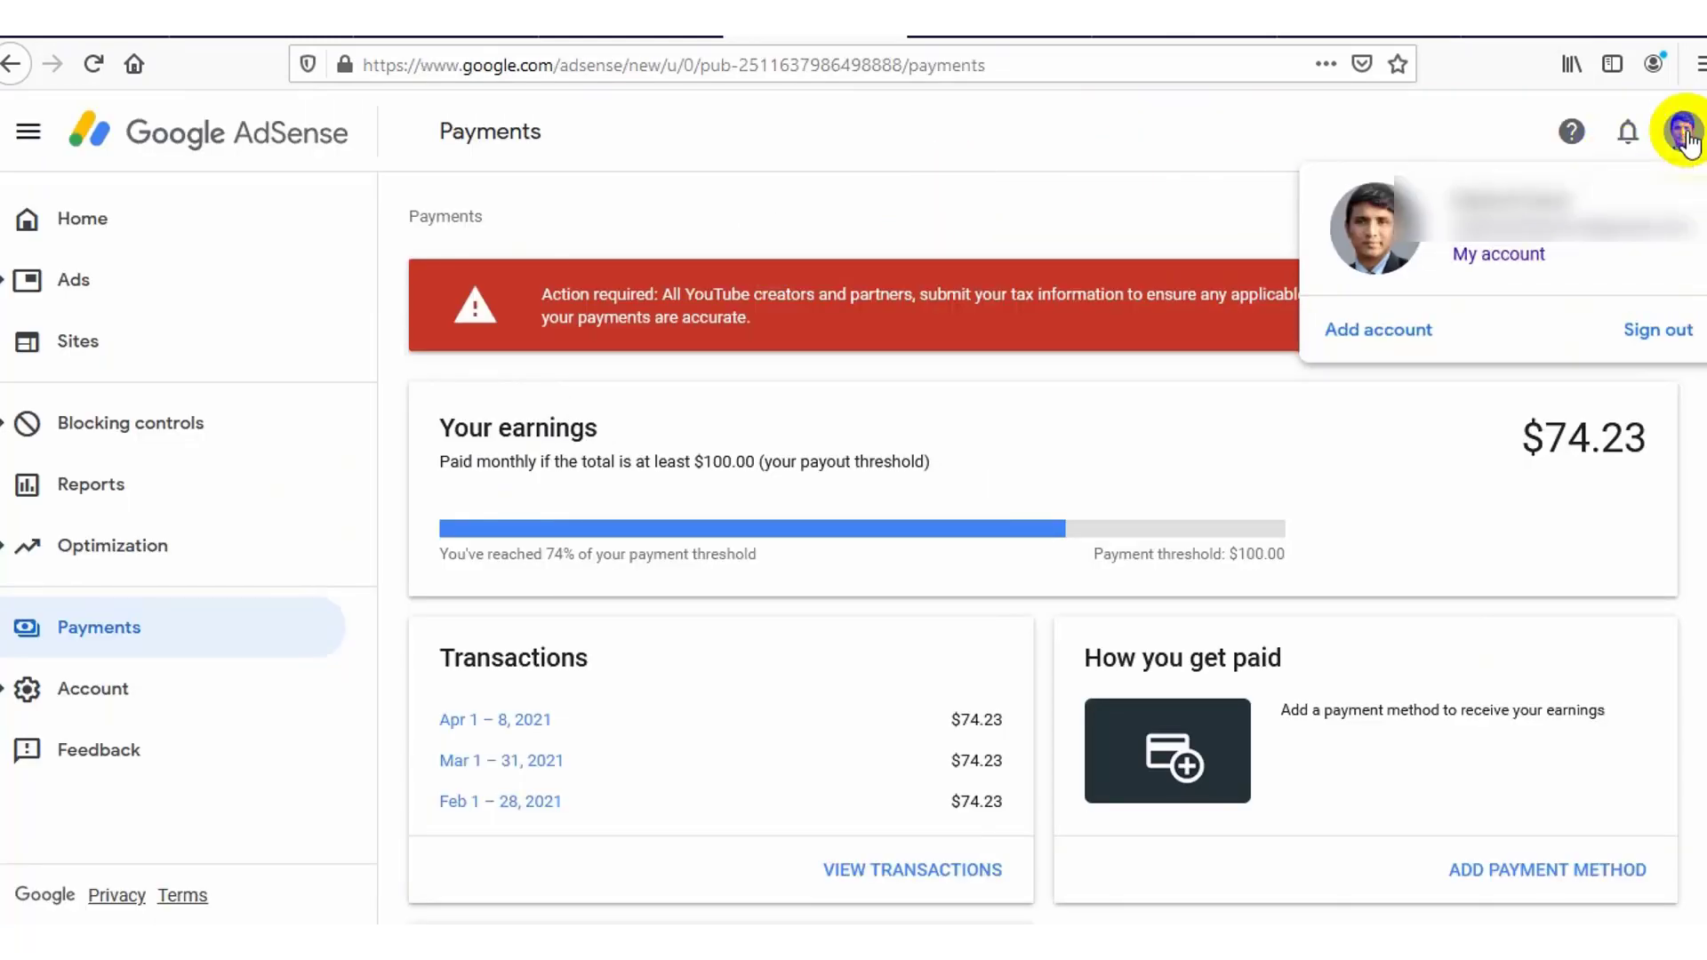
pyautogui.click(1486, 259)
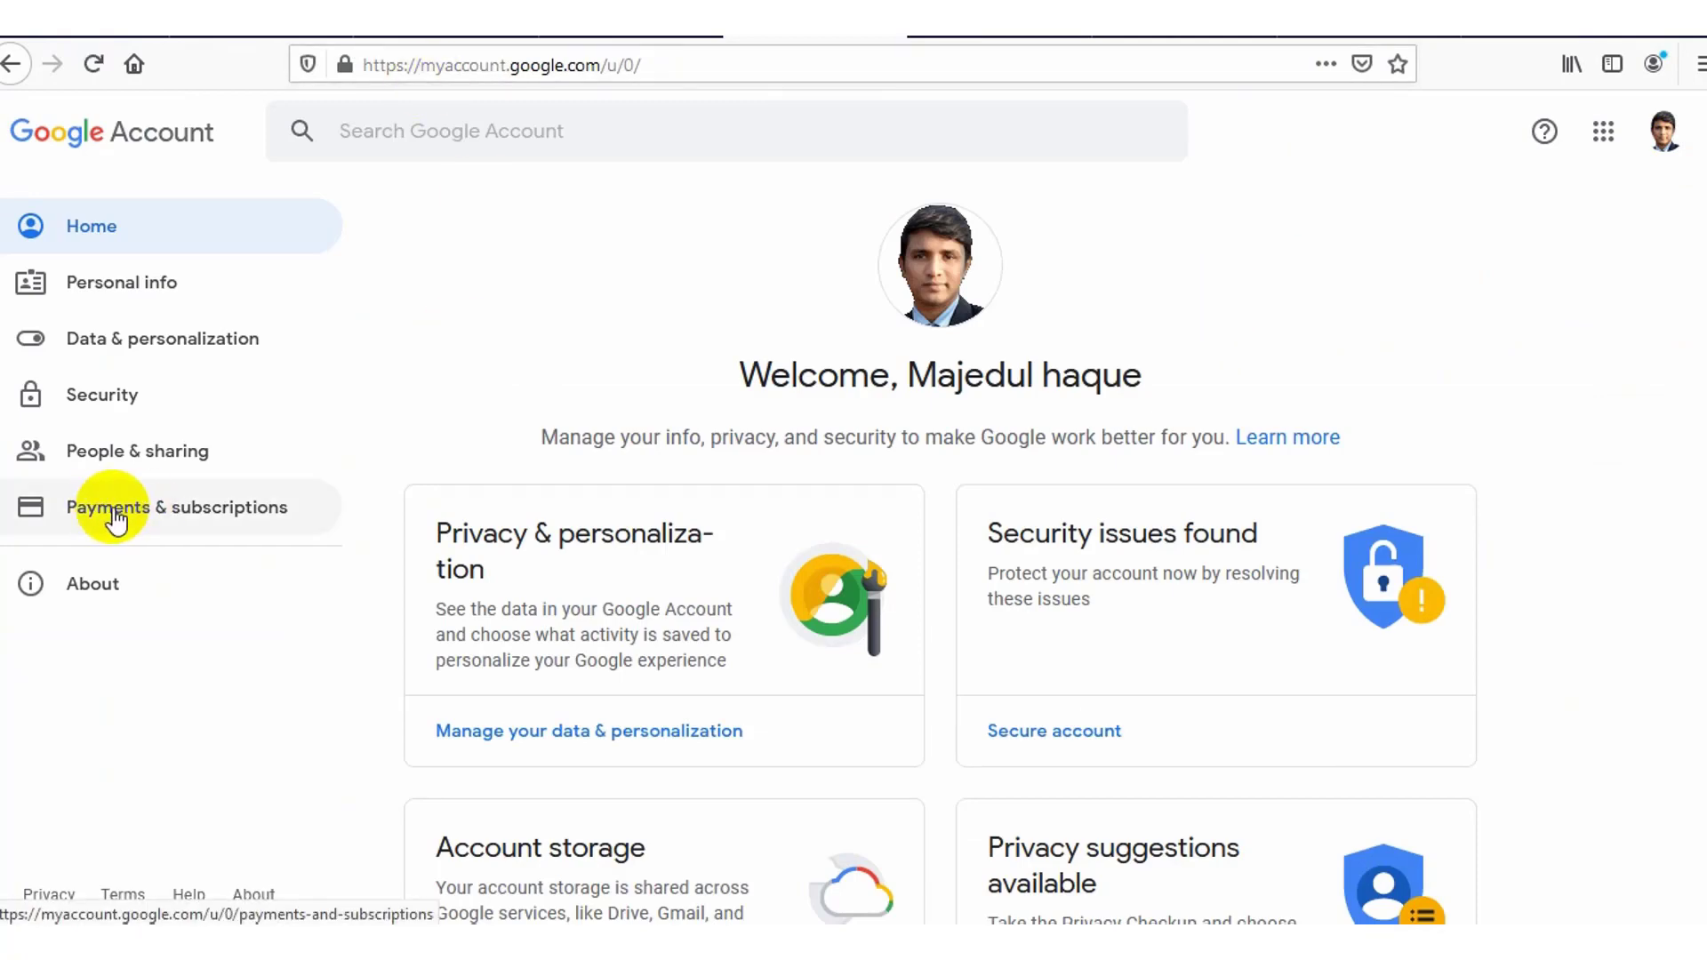
# Go via Payments & subscriptions and Manage payment methods to Settings, down to Name and address
pyautogui.click(114, 508)
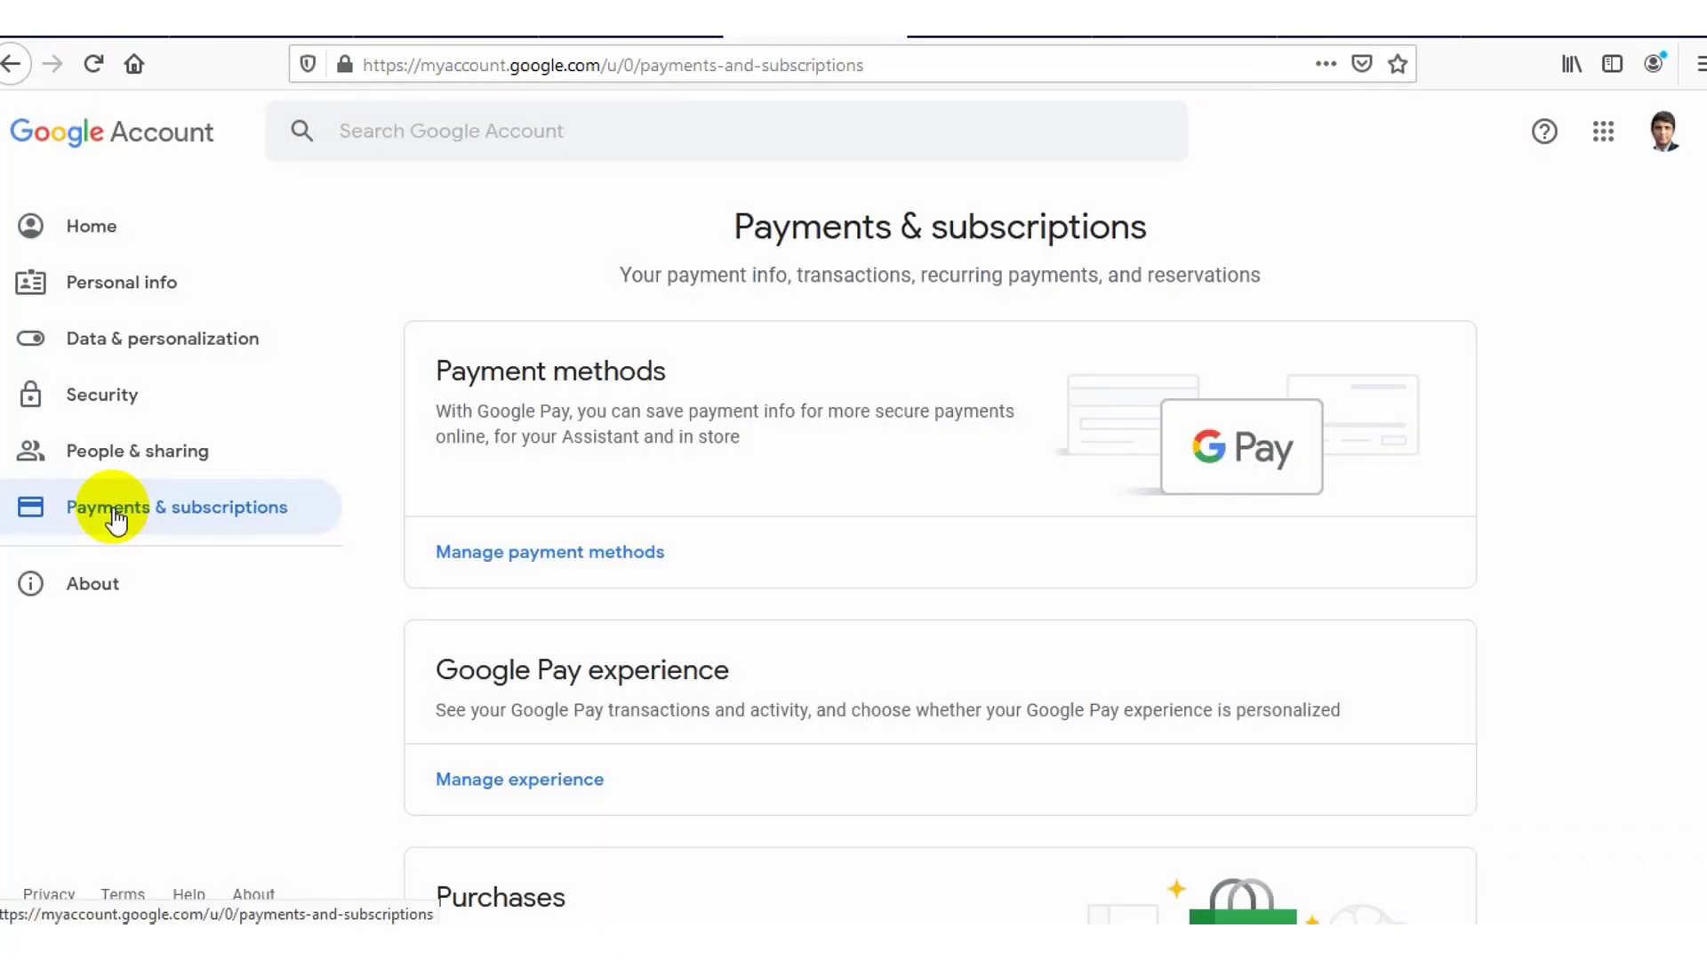
pyautogui.click(583, 558)
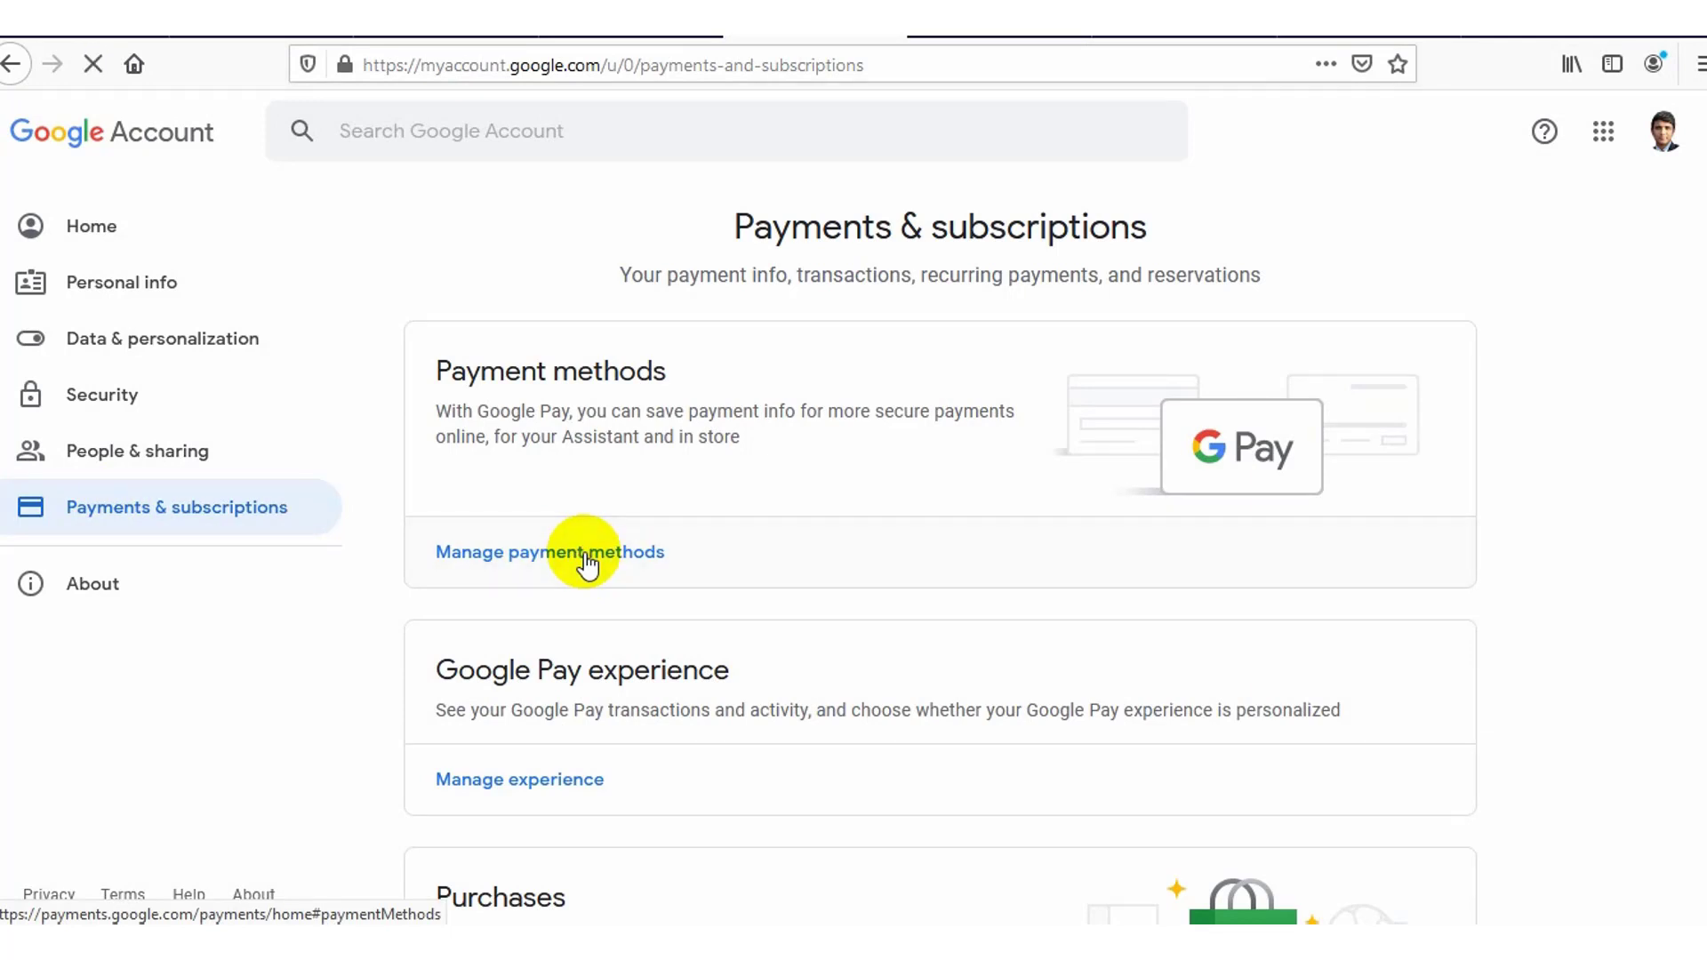
pyautogui.click(1104, 207)
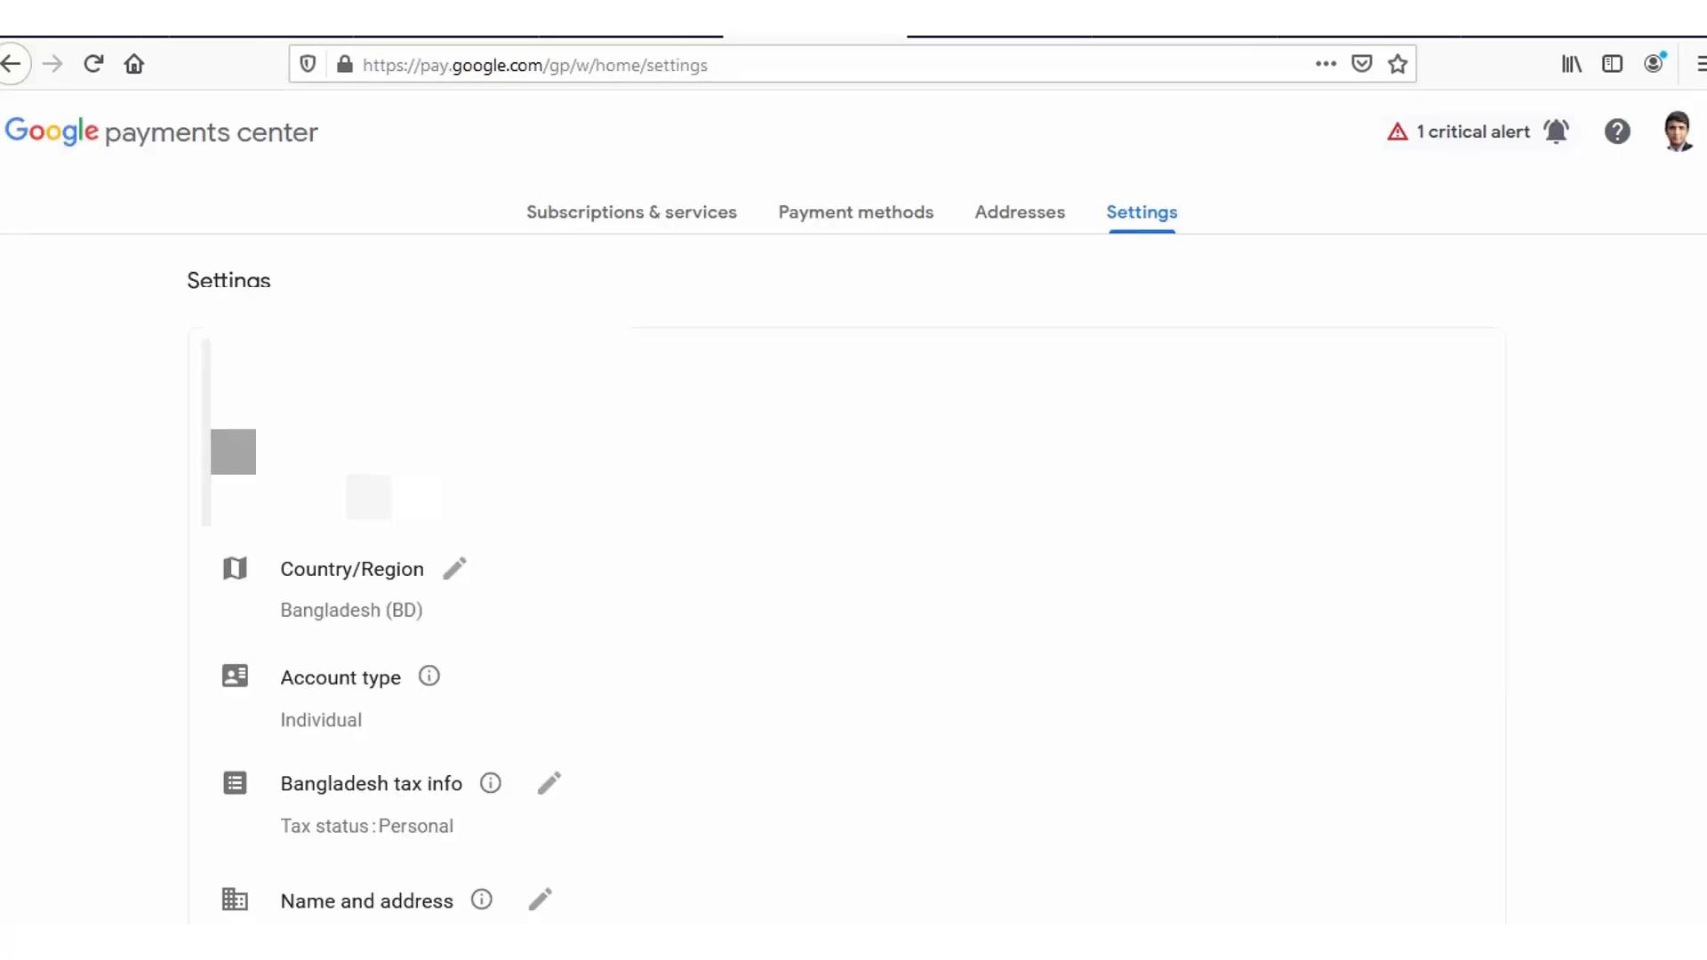
pyautogui.scroll(-5, 853, 578)
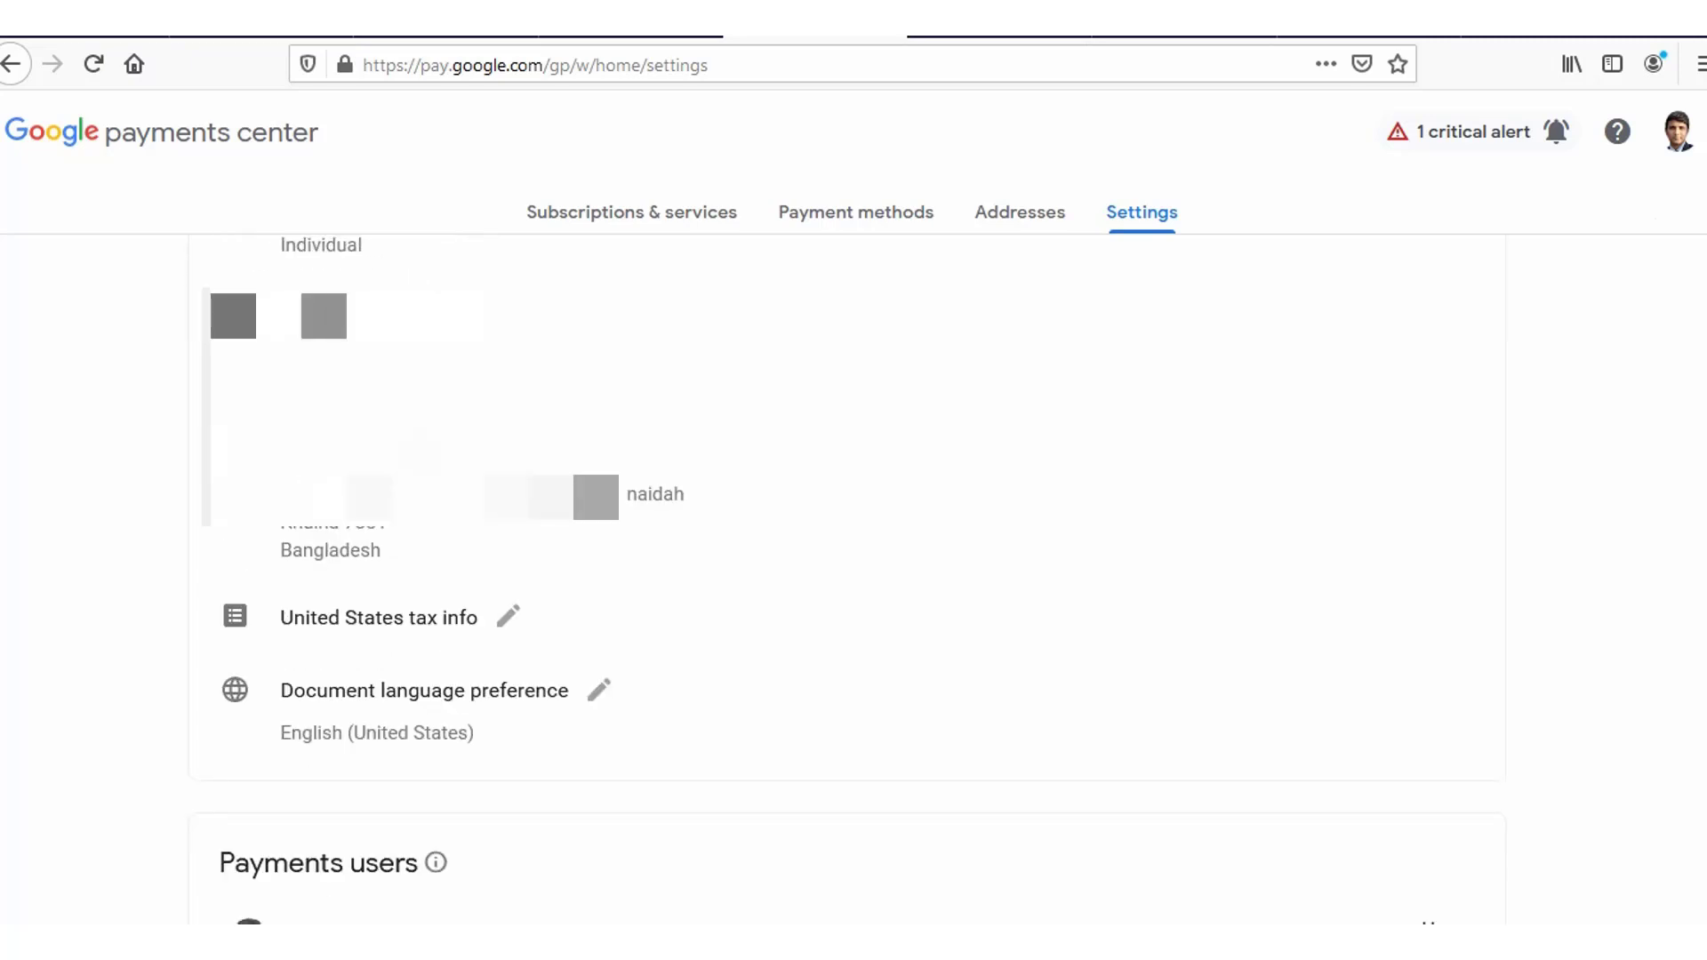
pyautogui.scroll(2, 854, 578)
pyautogui.scroll(-1, 853, 578)
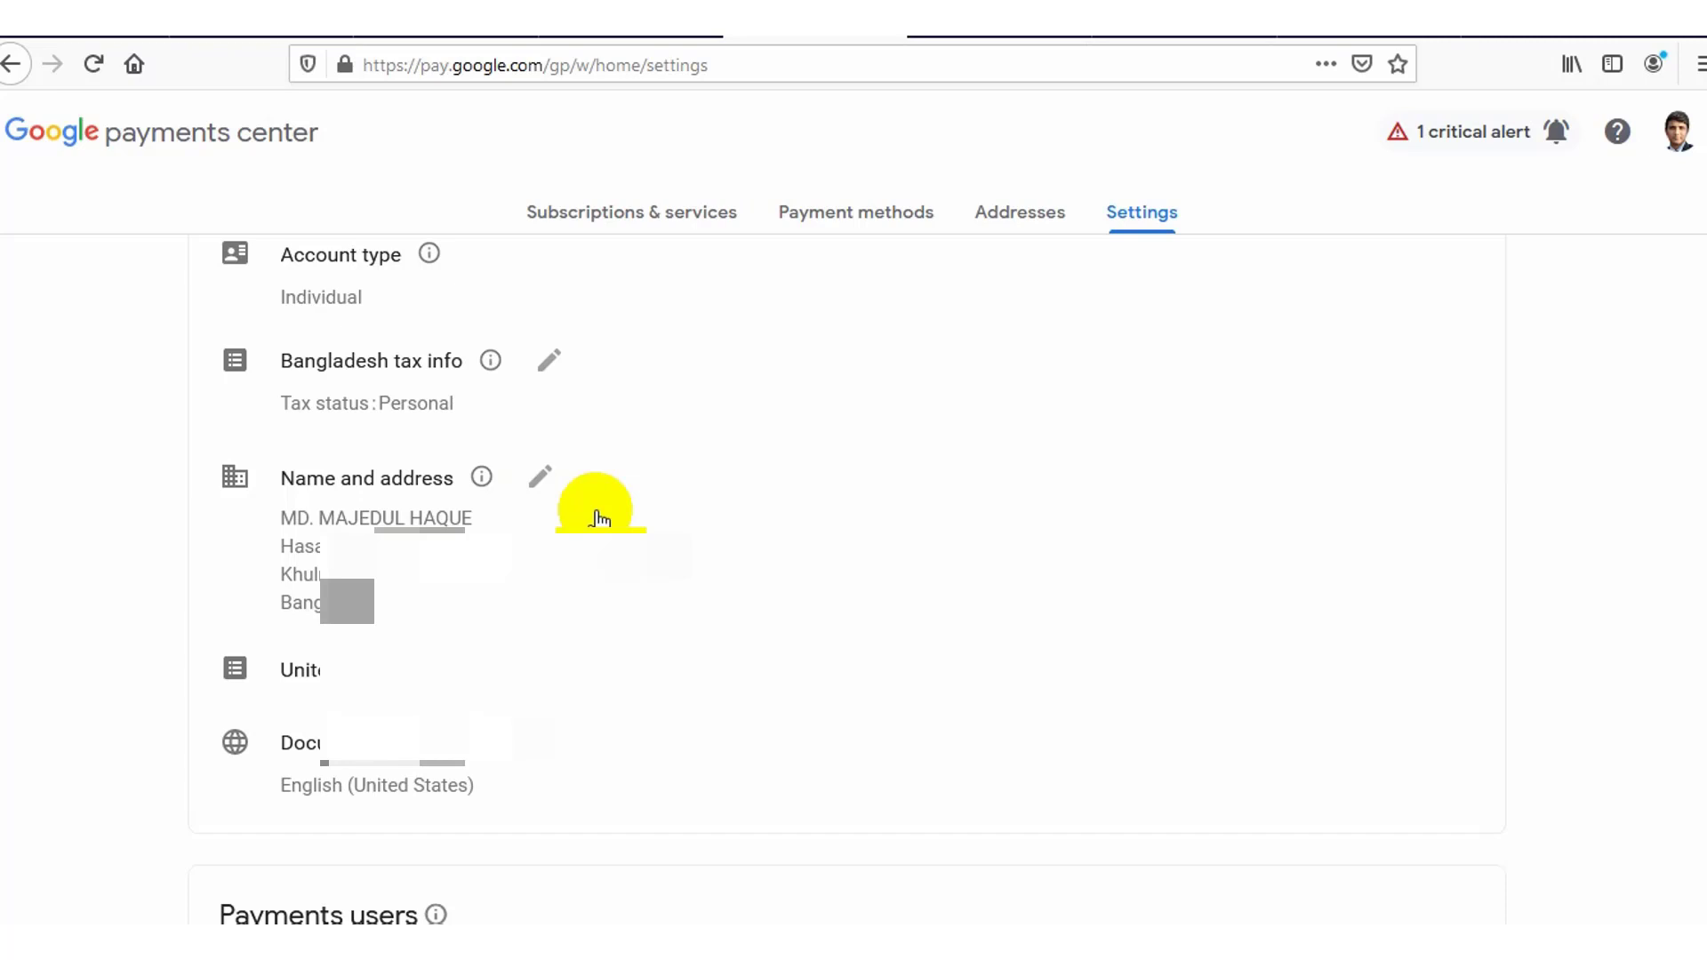
# Open the Name and address editor and compare the profile name with the Word notes
pyautogui.click(540, 474)
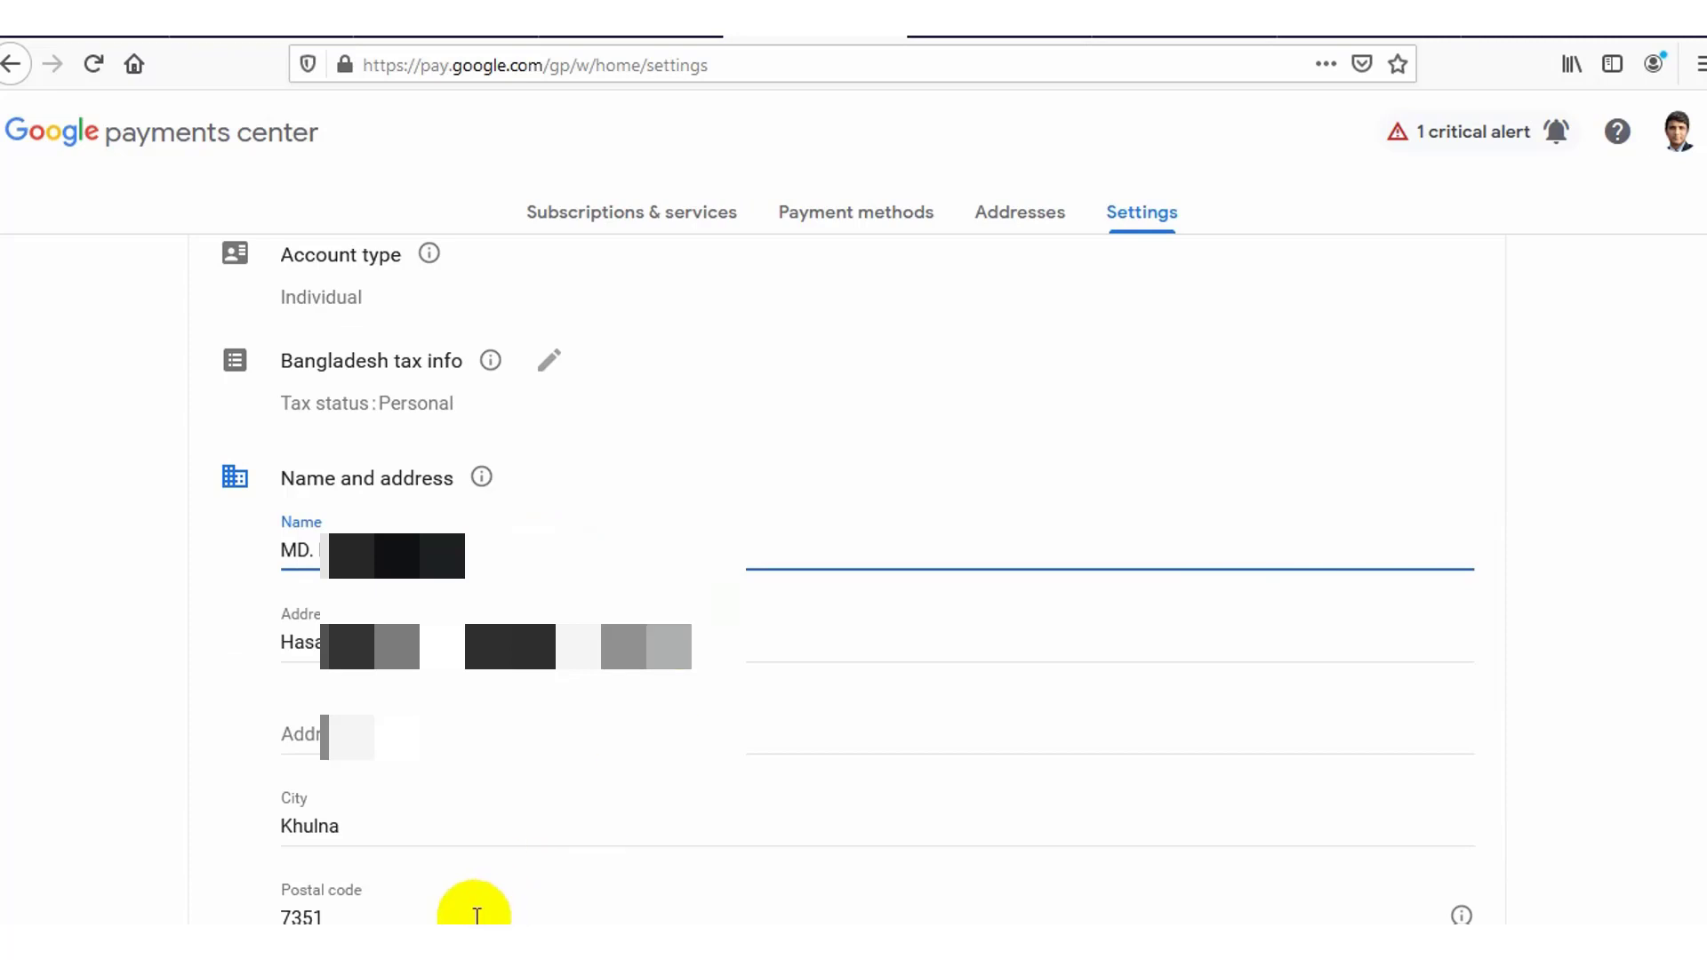
pyautogui.moveTo(487, 549); pyautogui.dragTo(279, 549)
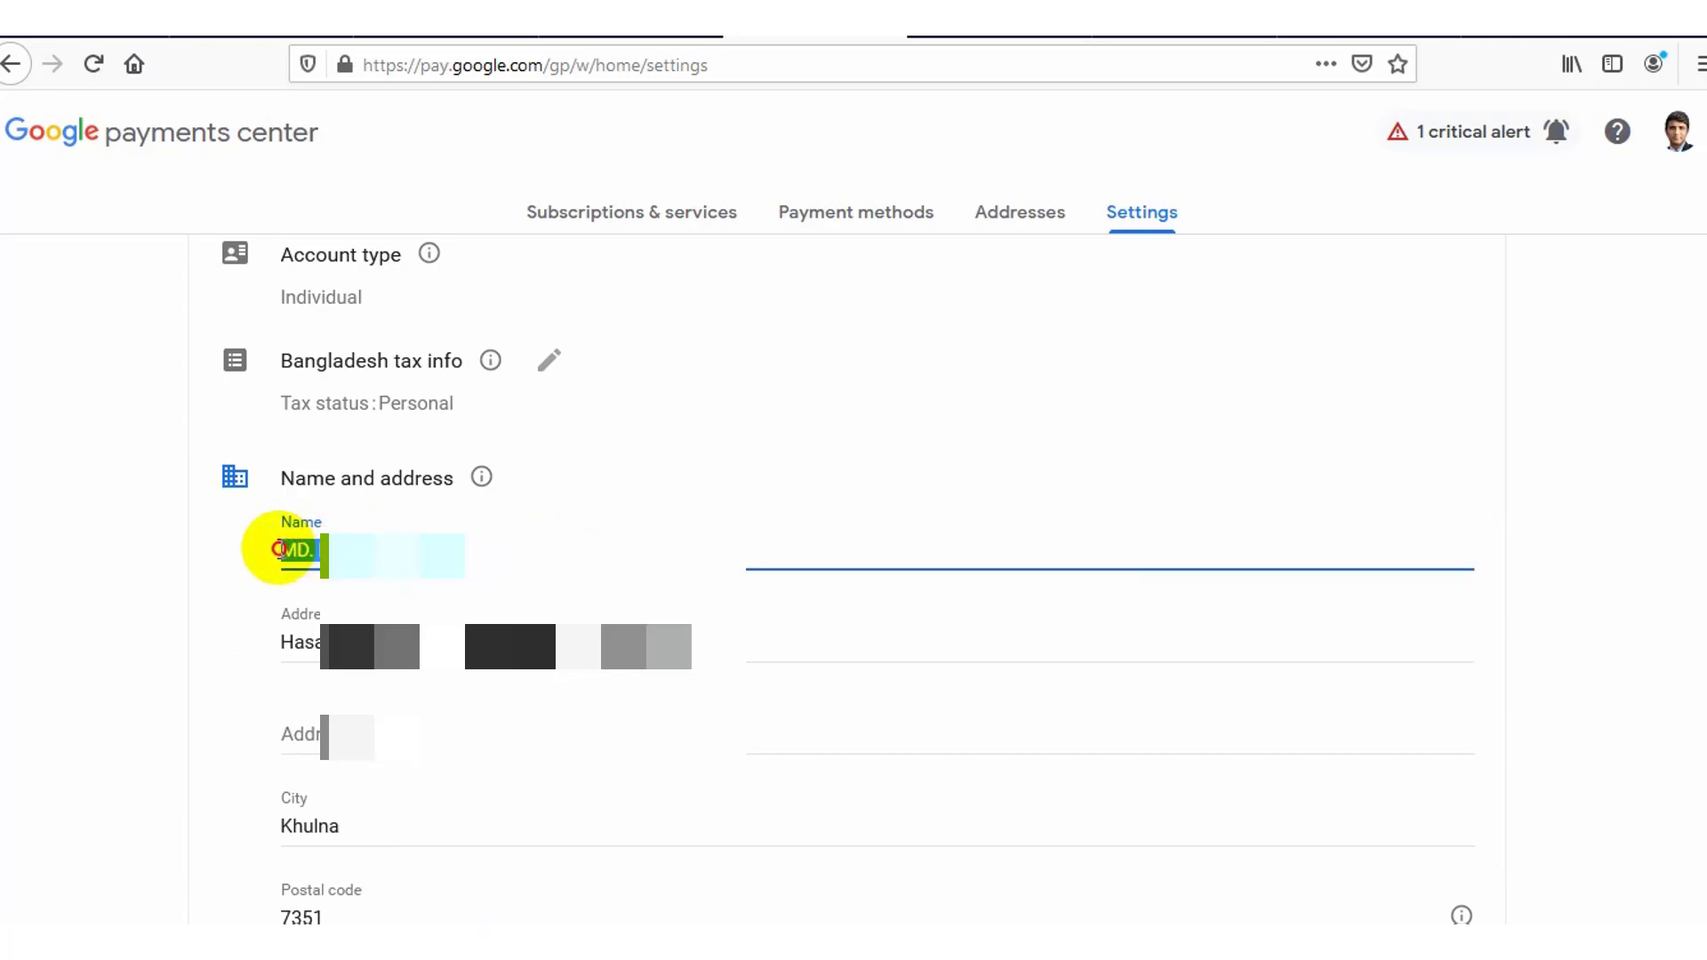
pyautogui.hotkey('alt', 'Tab')
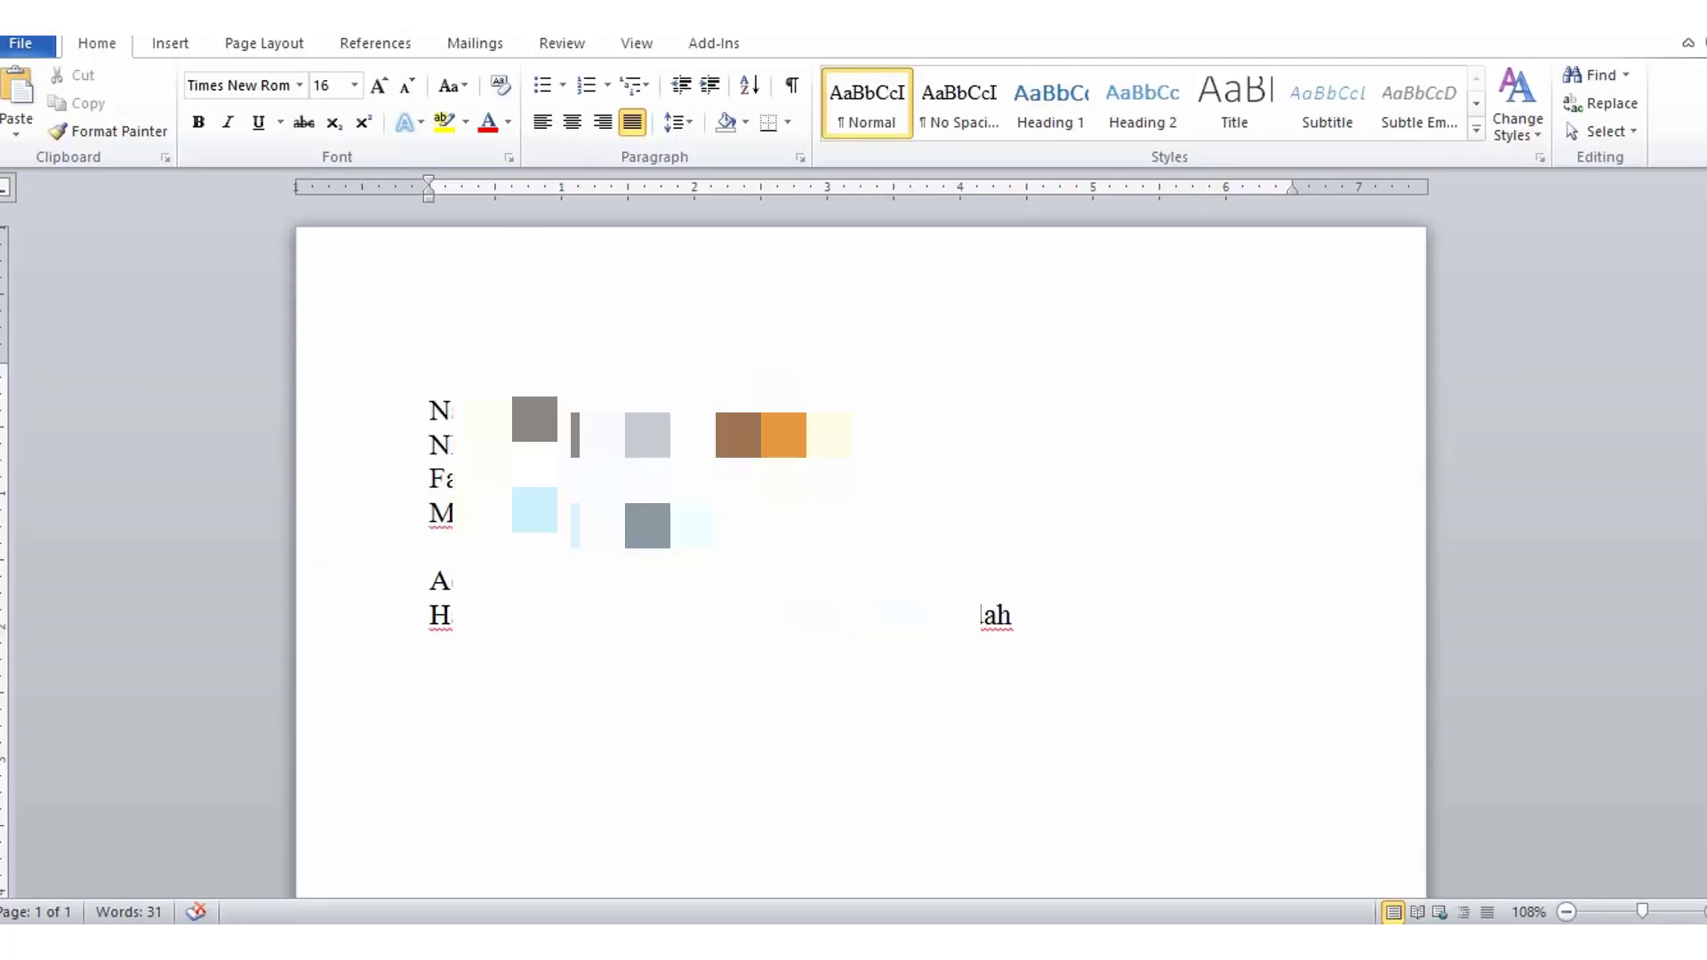
pyautogui.hotkey('alt', 'Tab')
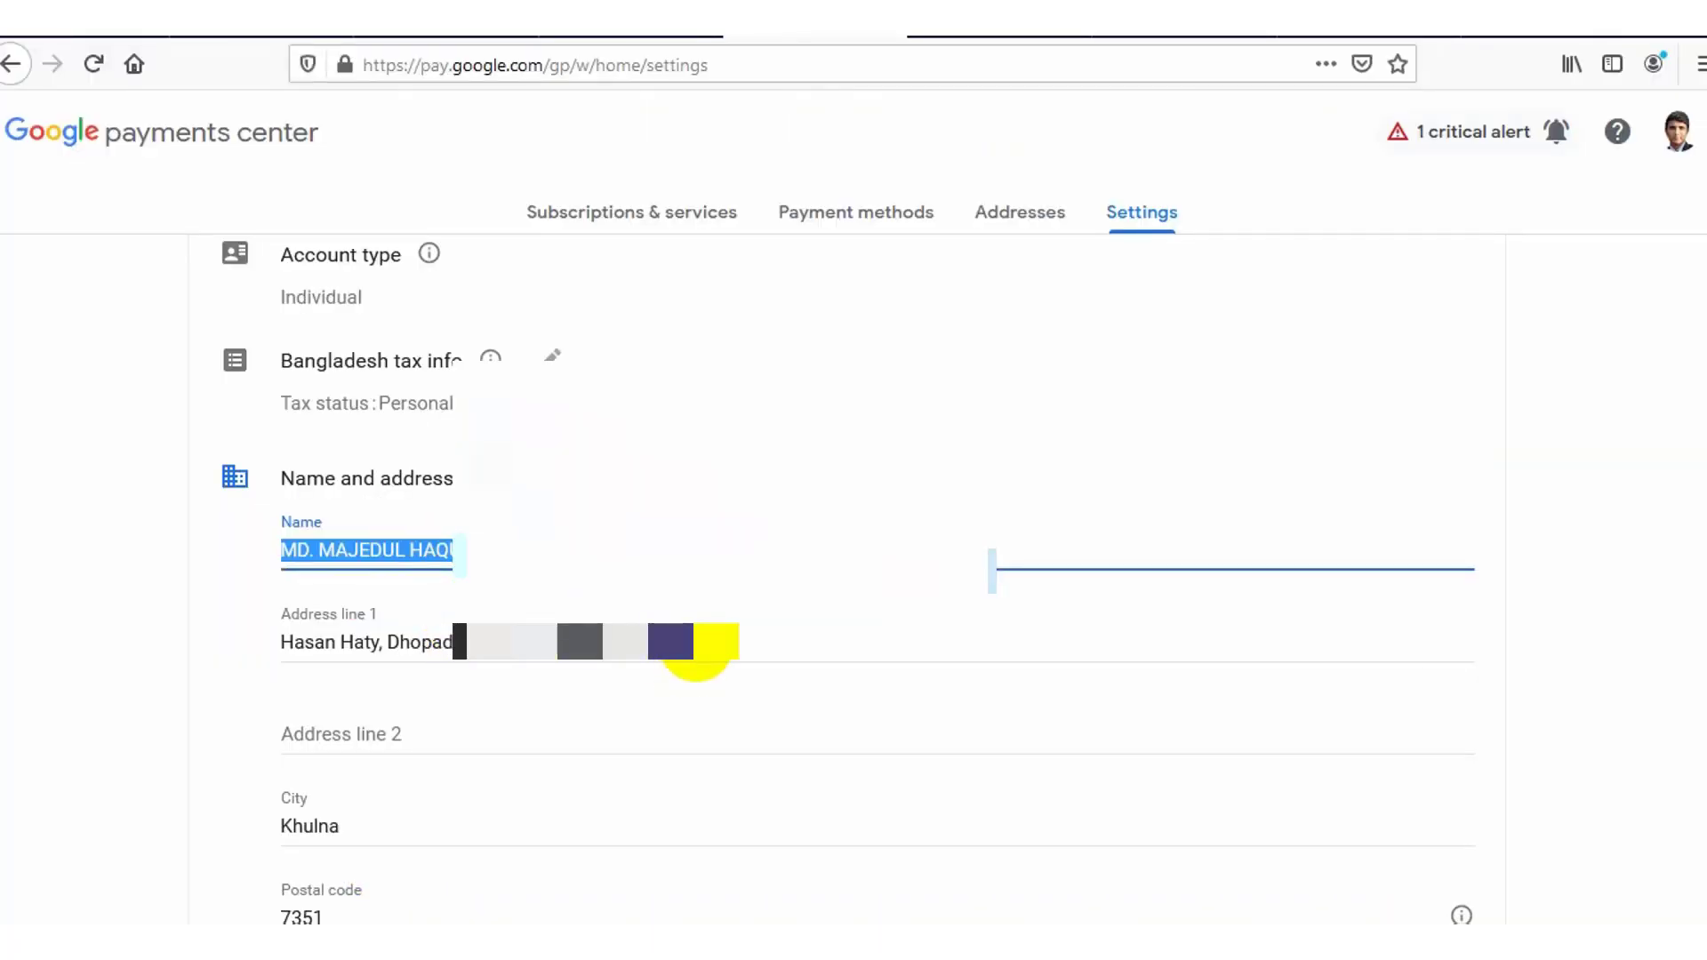
# Compare address line 1 and the NID number against the Word document
pyautogui.moveTo(696, 656); pyautogui.dragTo(248, 666)
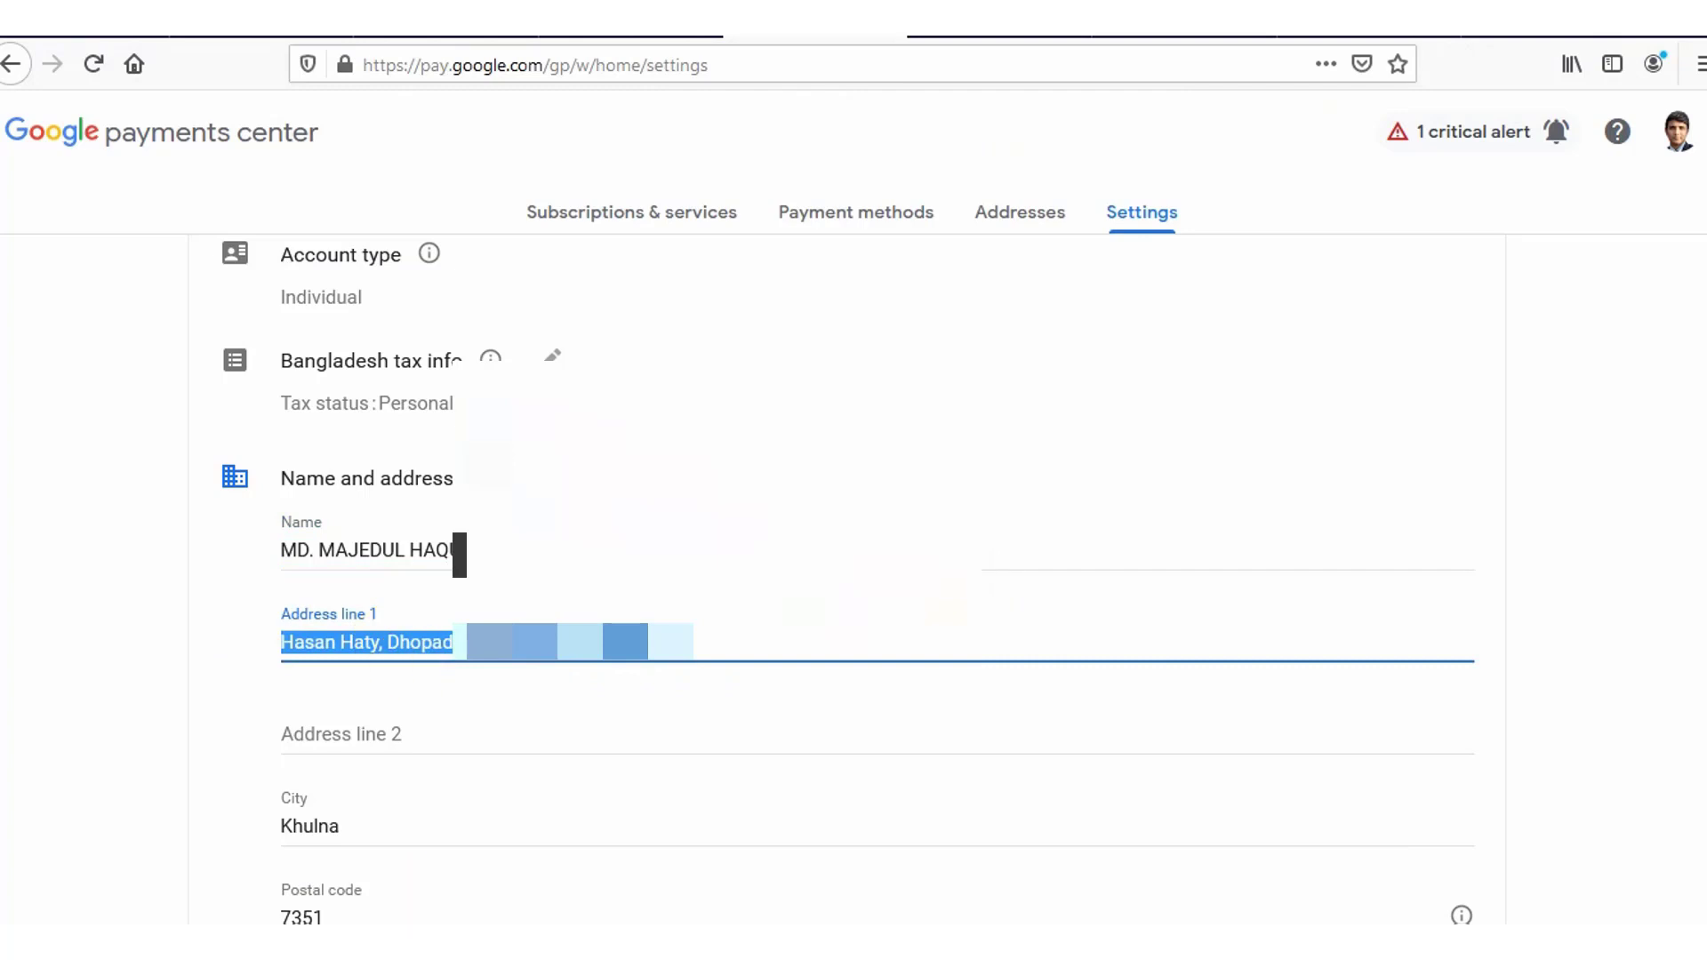
pyautogui.hotkey('alt', 'Tab')
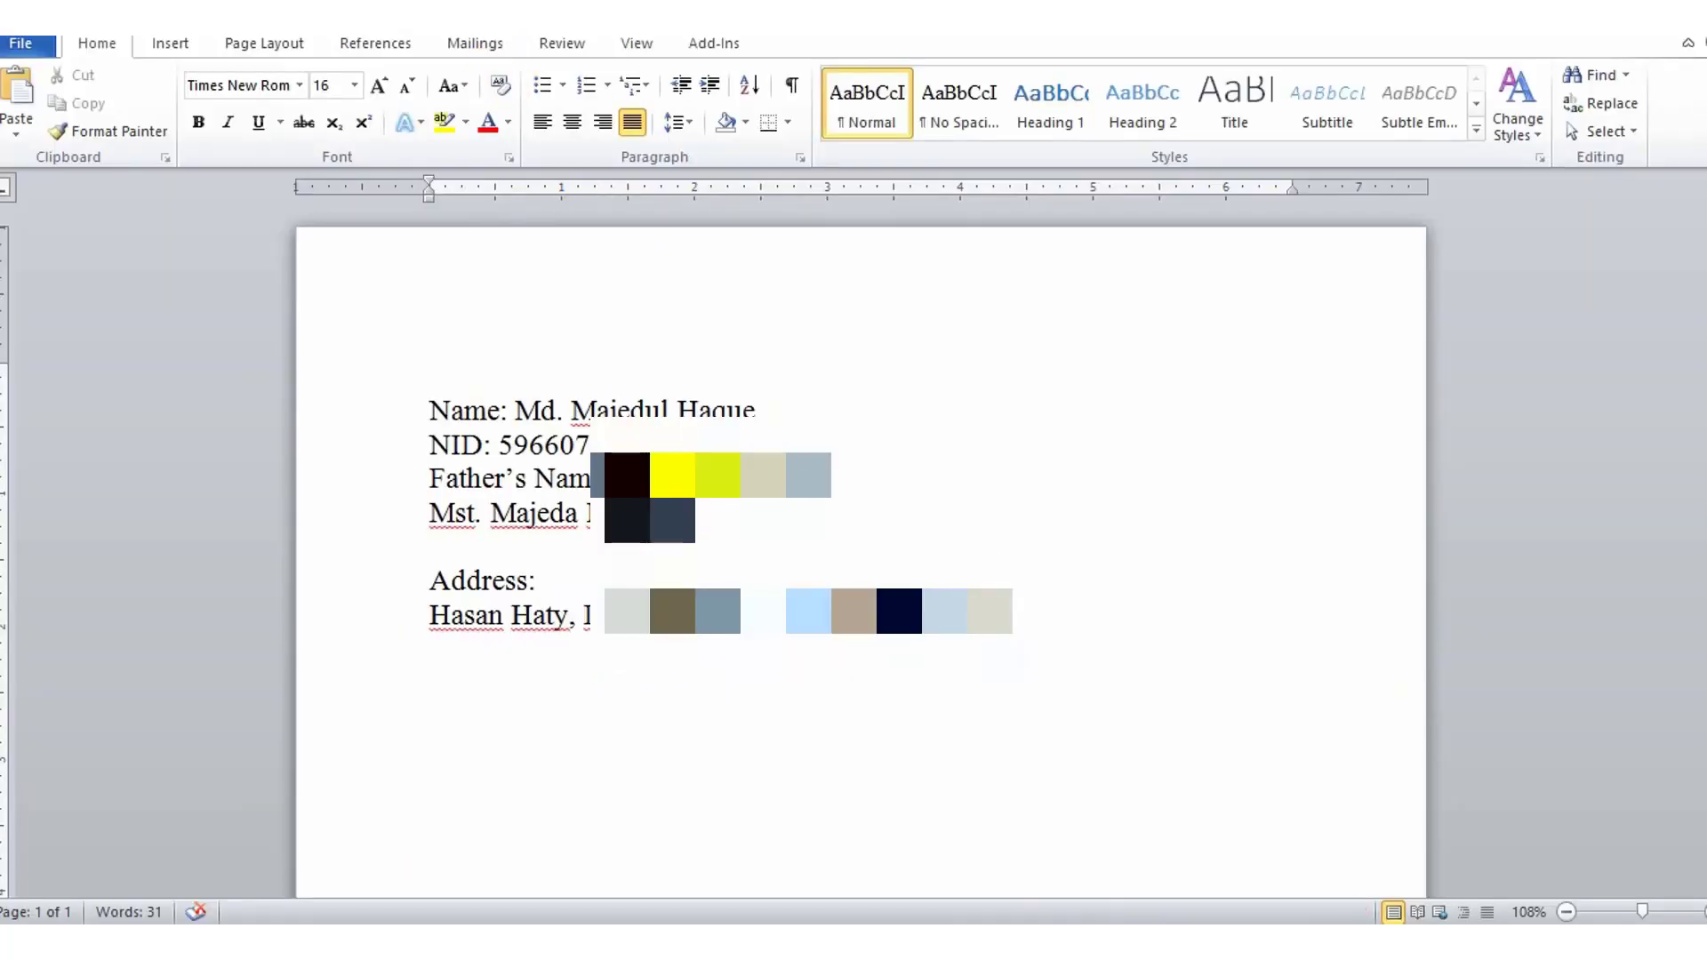
pyautogui.doubleClick(504, 444)
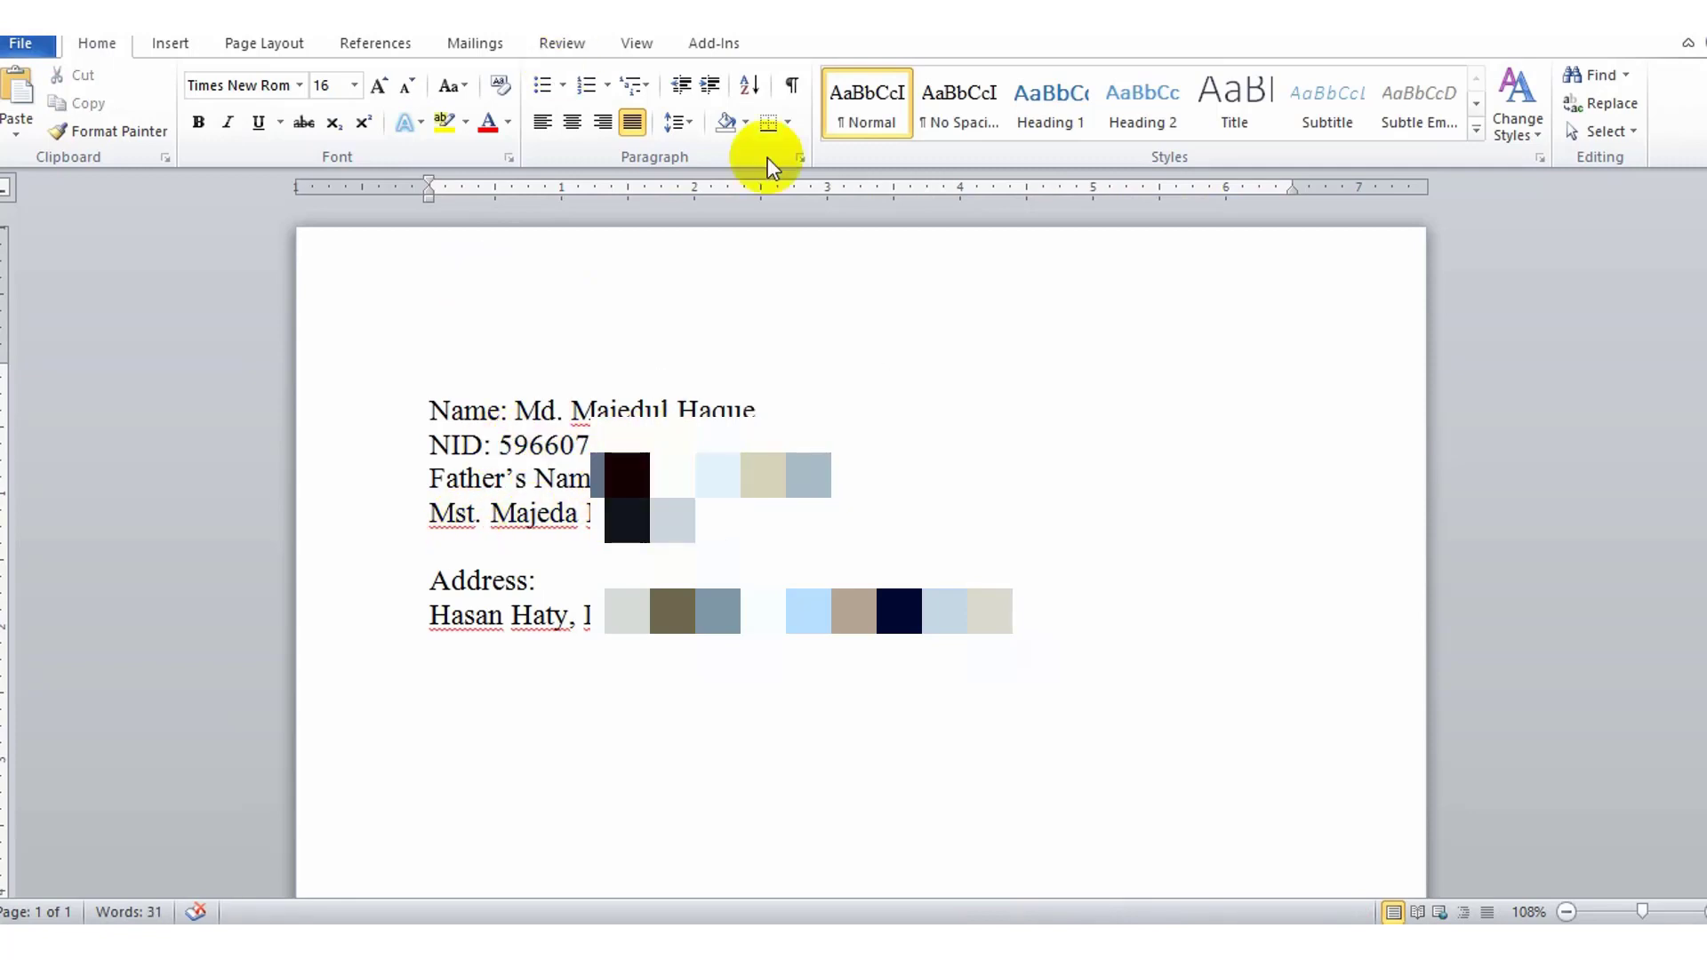
pyautogui.click(653, 520)
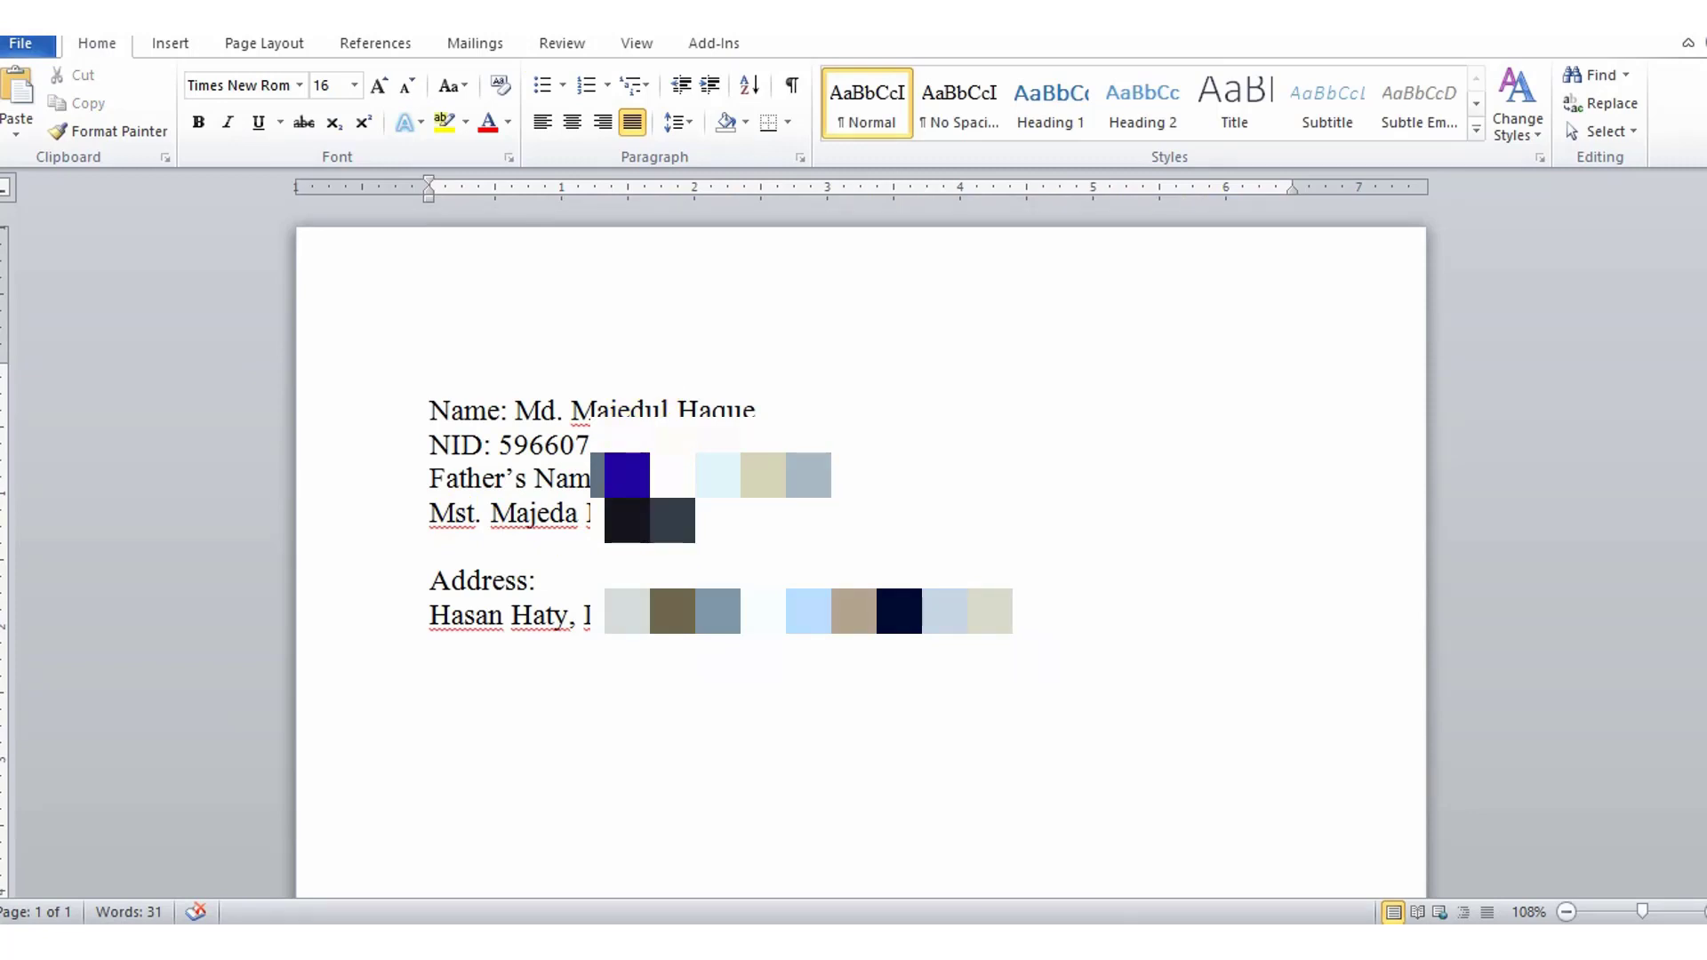
pyautogui.hotkey('alt', 'Tab')
# Open the NBR TIN Registration result from 'e tin registration bd' and reach the Register form
pyautogui.click(1182, 18)
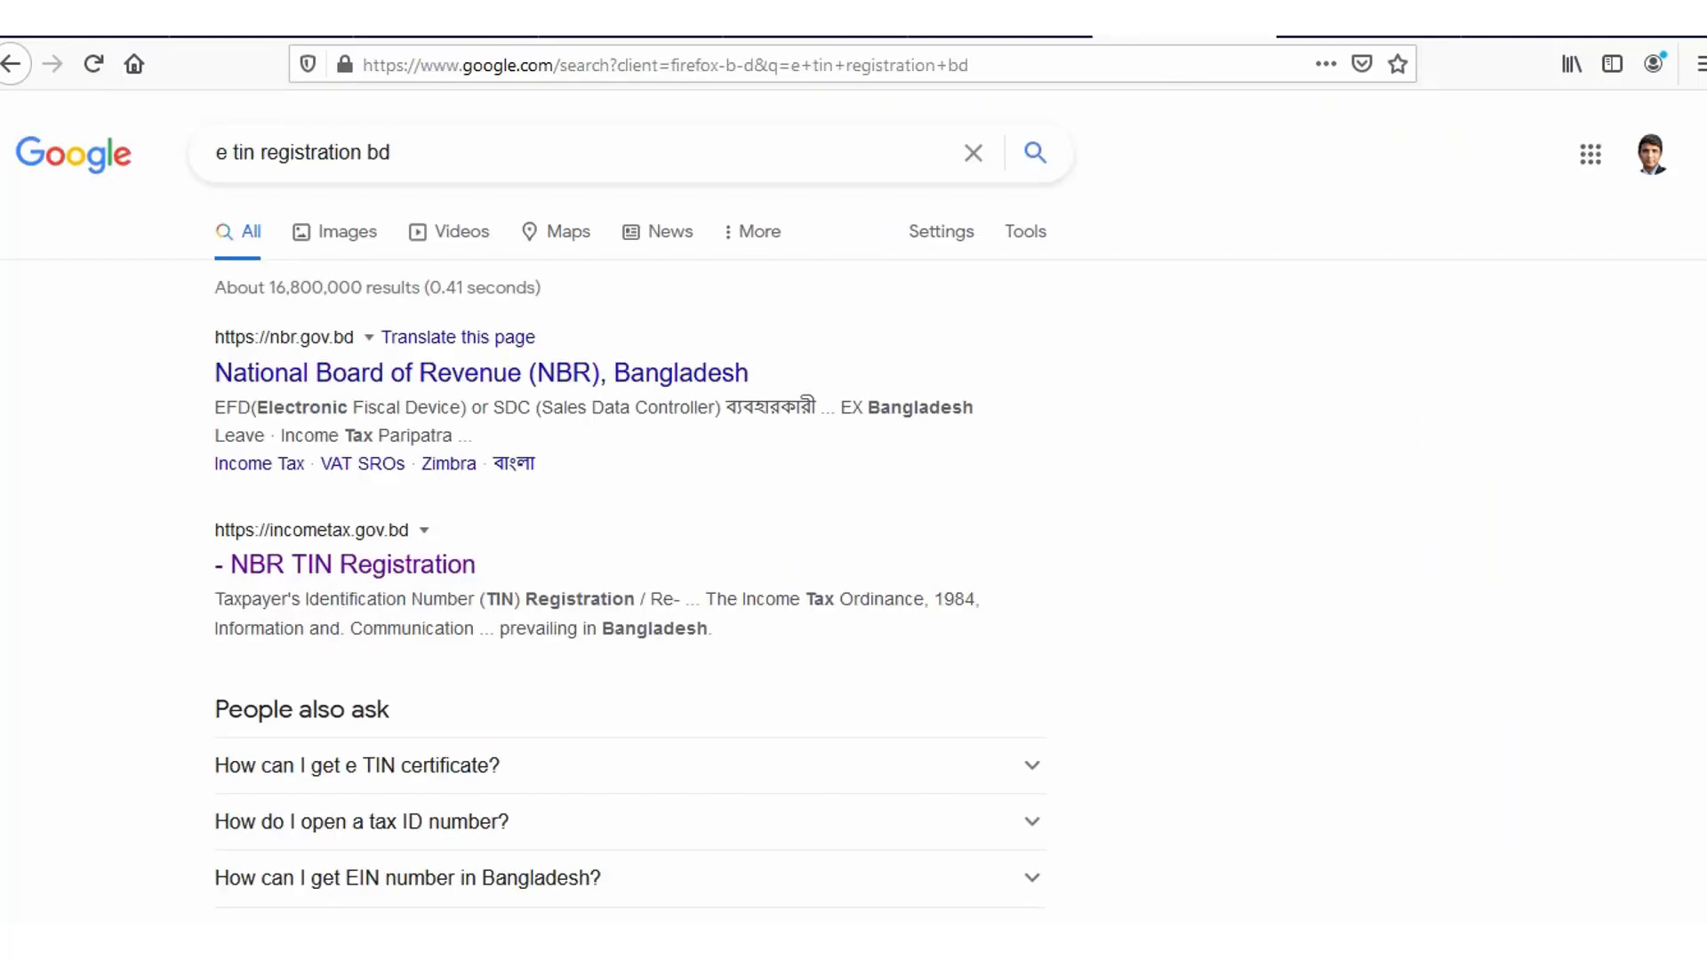
pyautogui.click(455, 152)
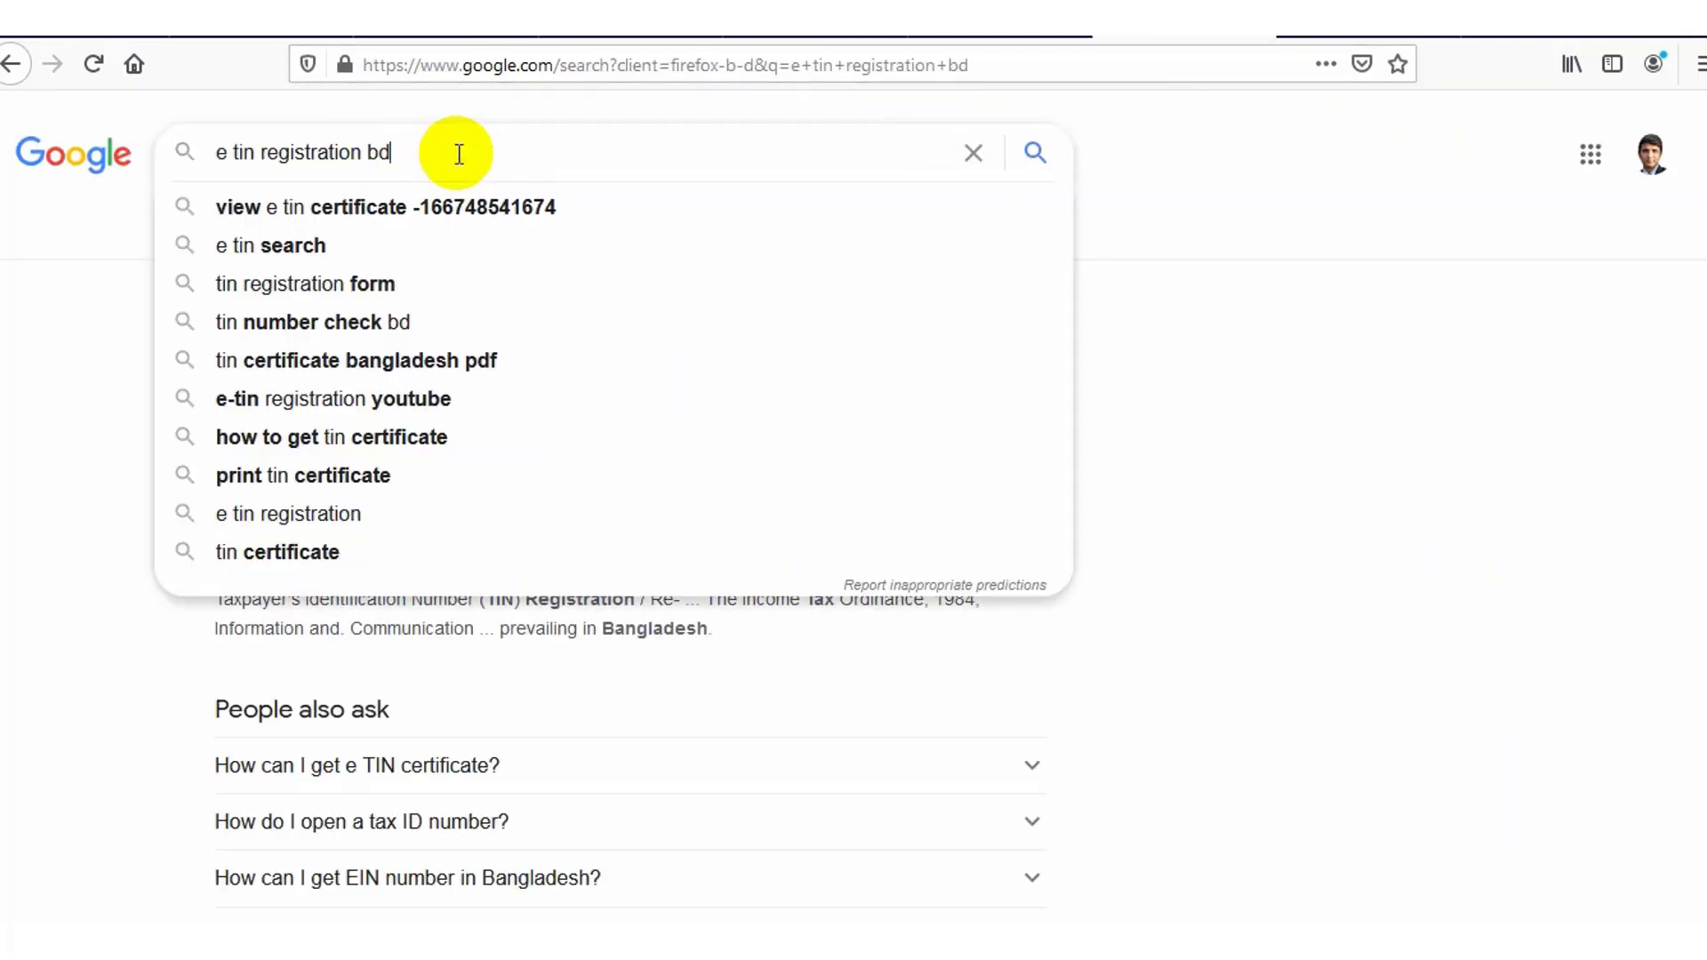
pyautogui.click(1277, 243)
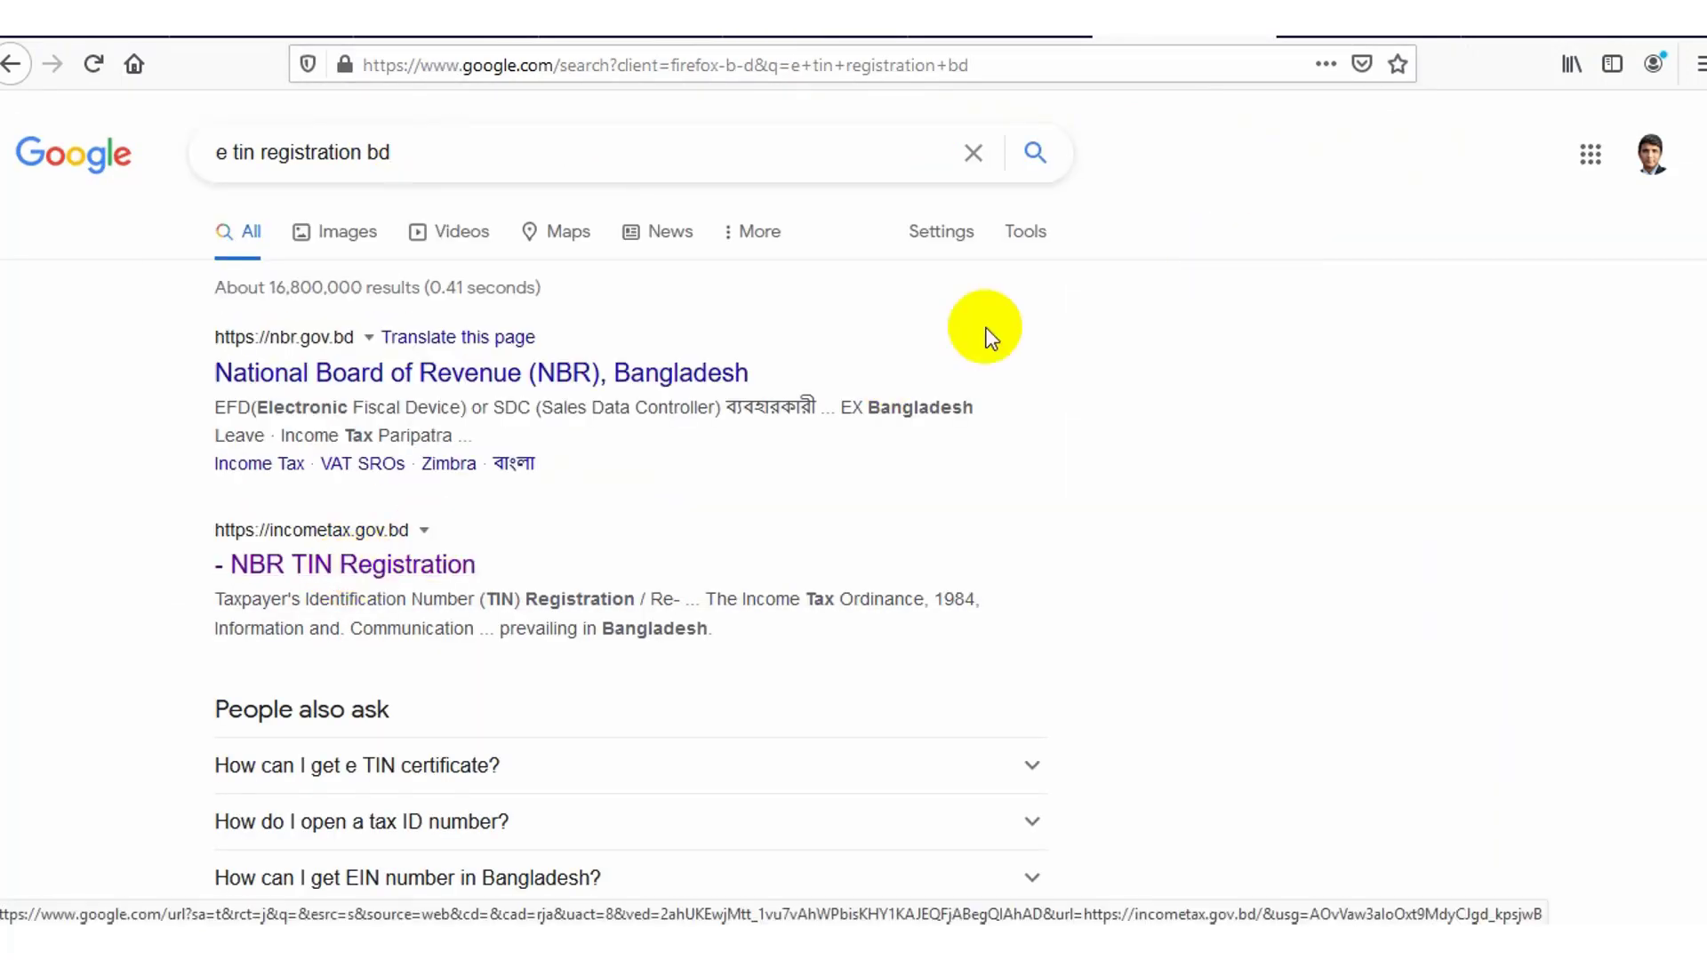
pyautogui.click(363, 558)
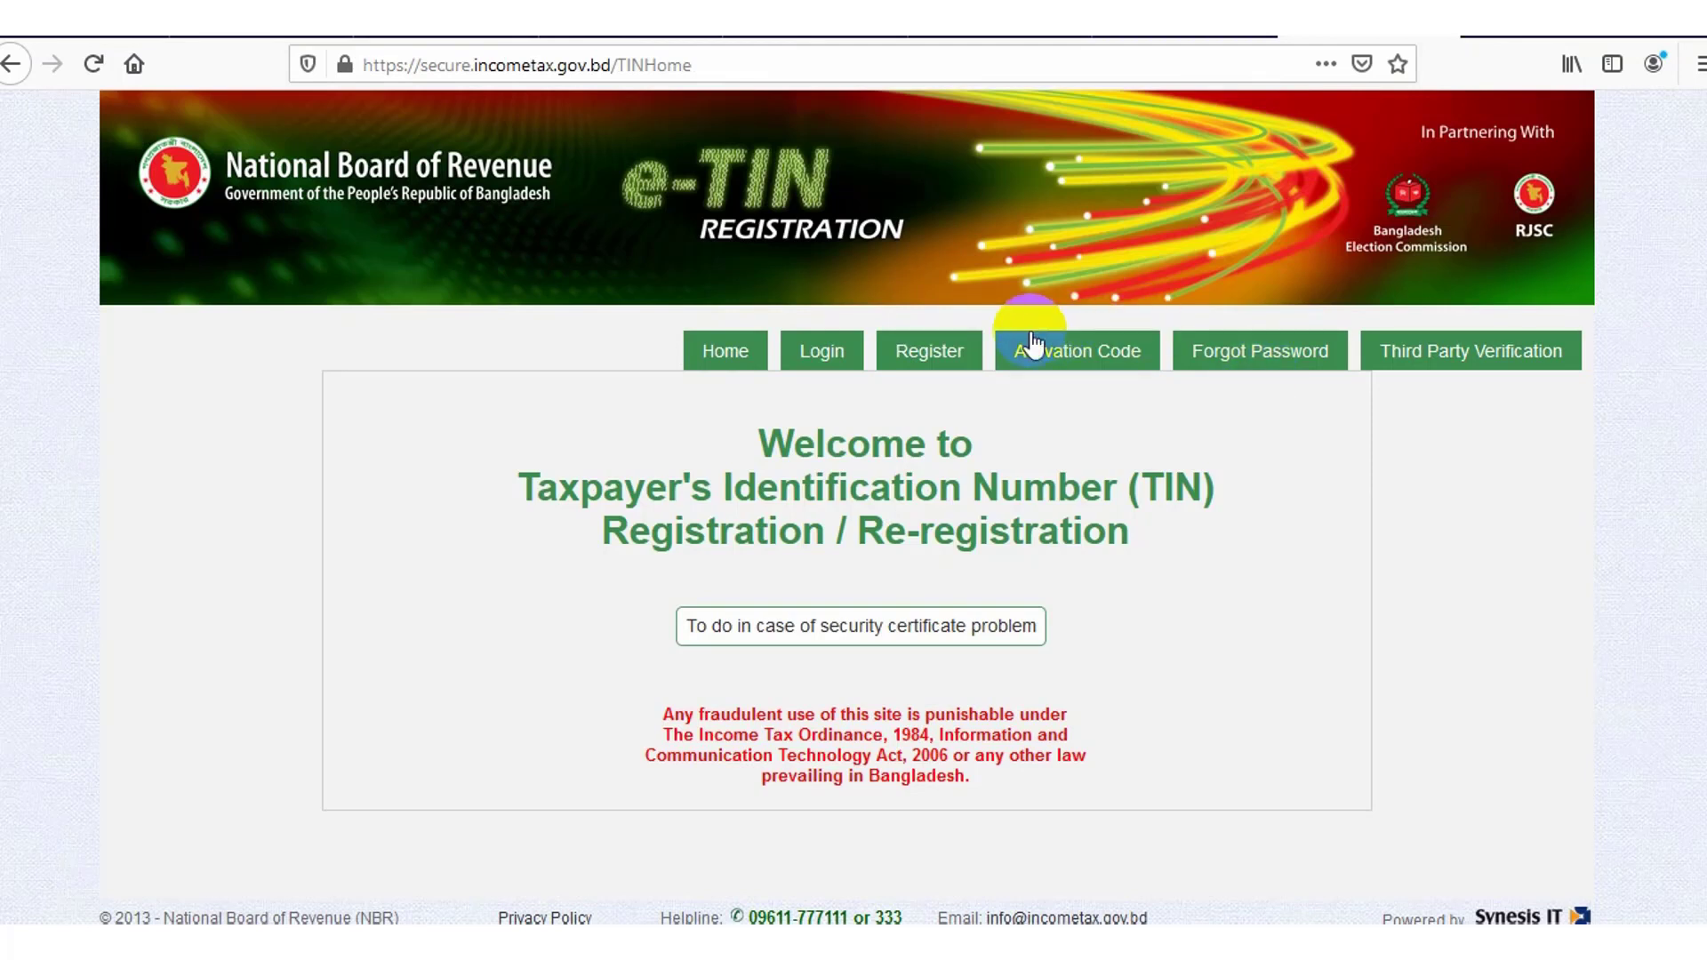
pyautogui.click(930, 356)
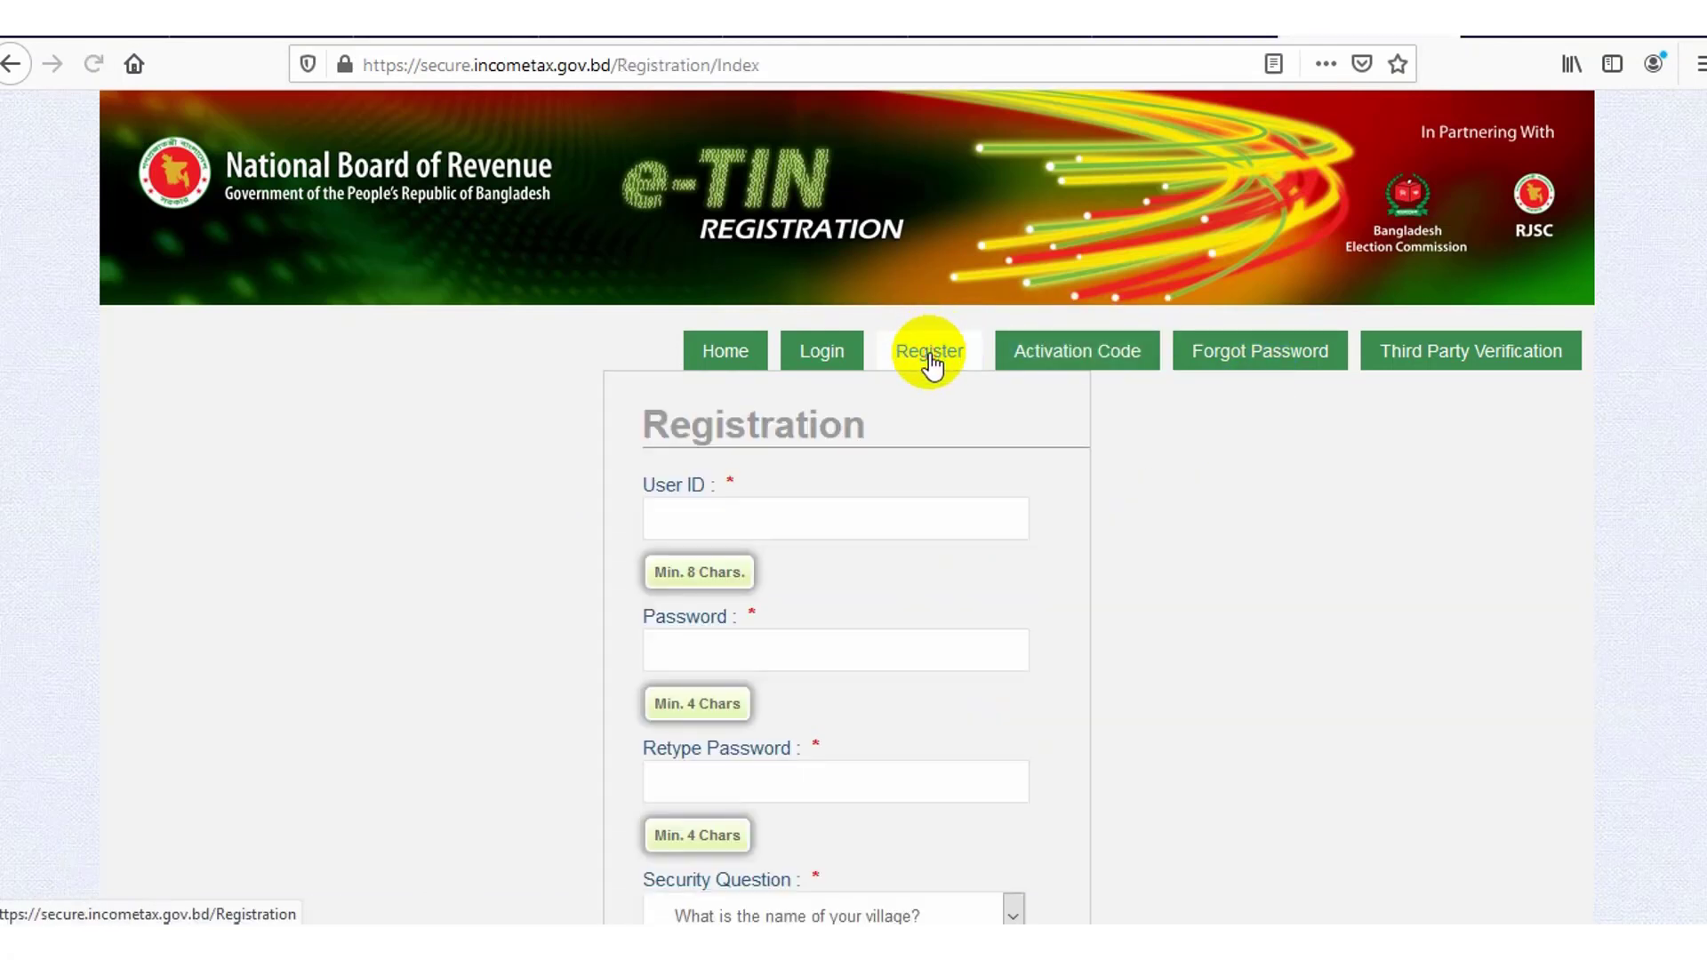
pyautogui.scroll(-1, 1396, 471)
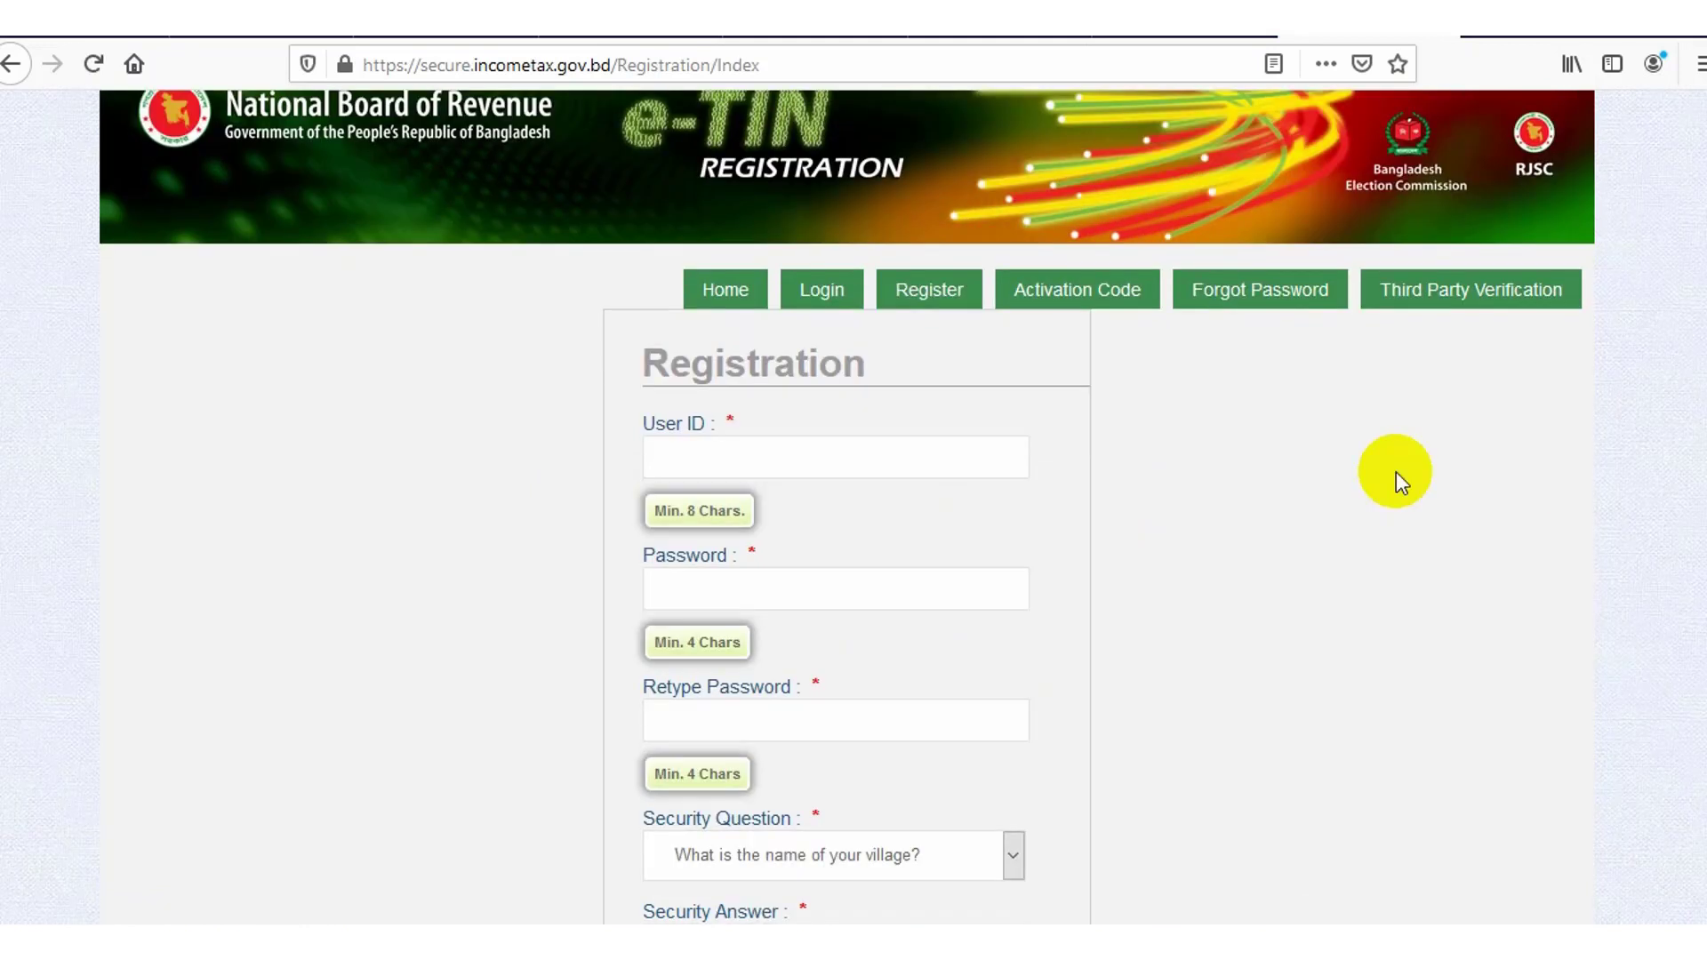
# Enter the chosen User ID and the account password
pyautogui.click(854, 453)
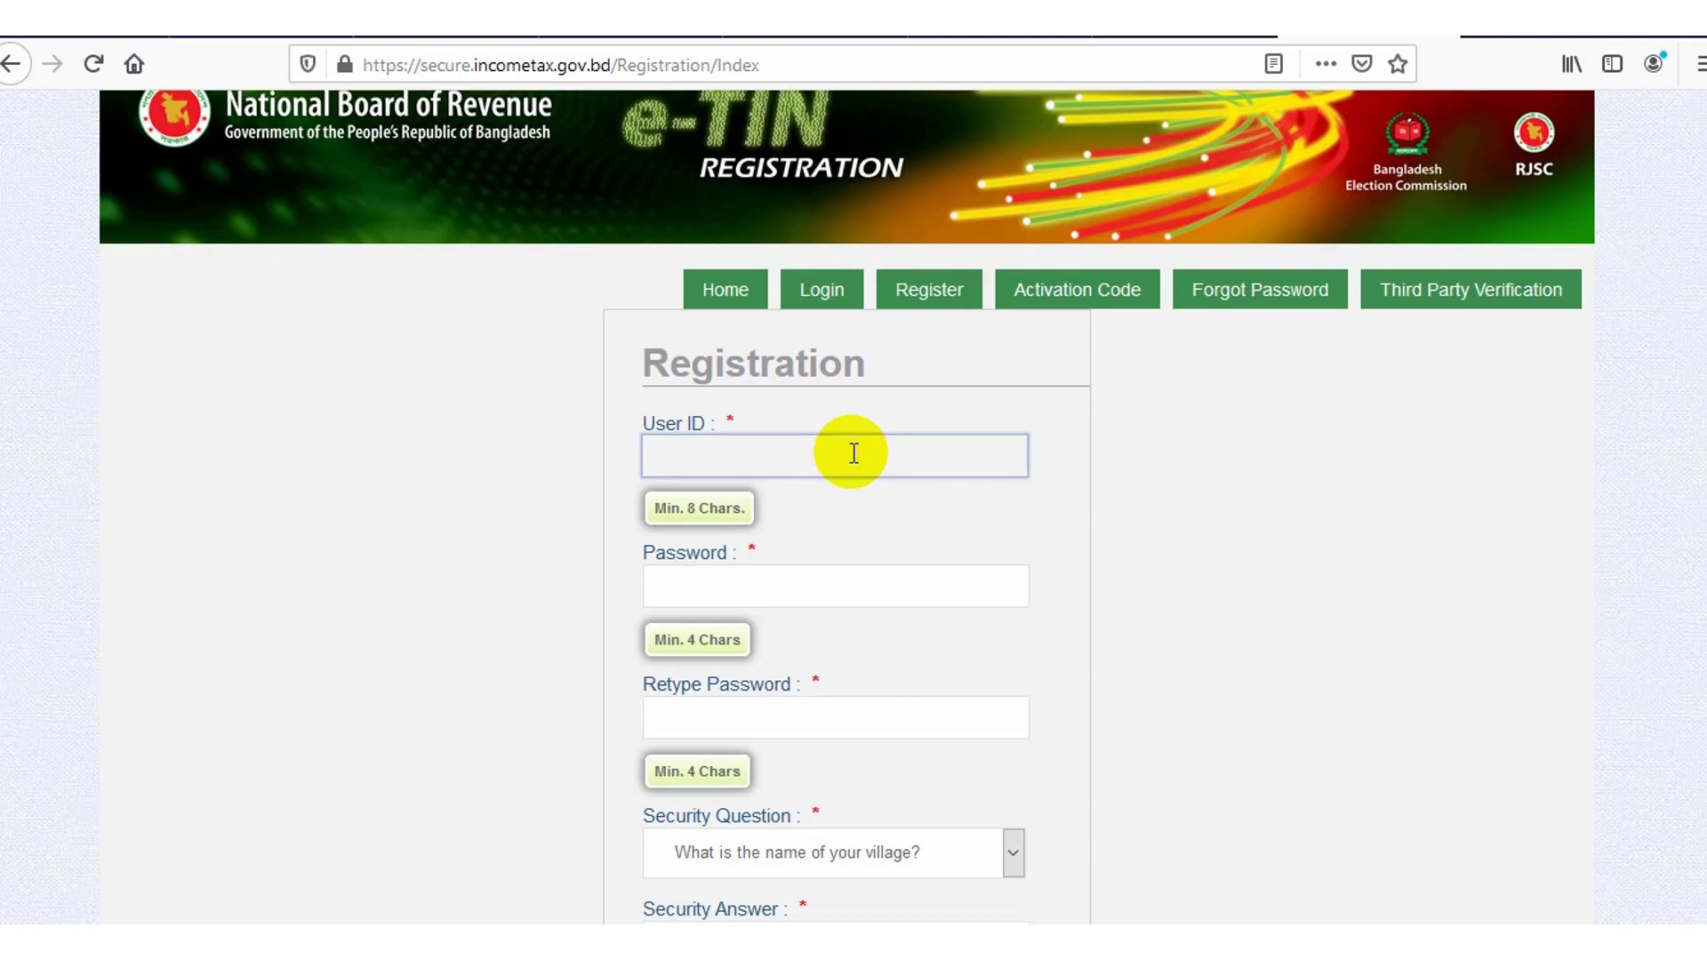
pyautogui.click(792, 593)
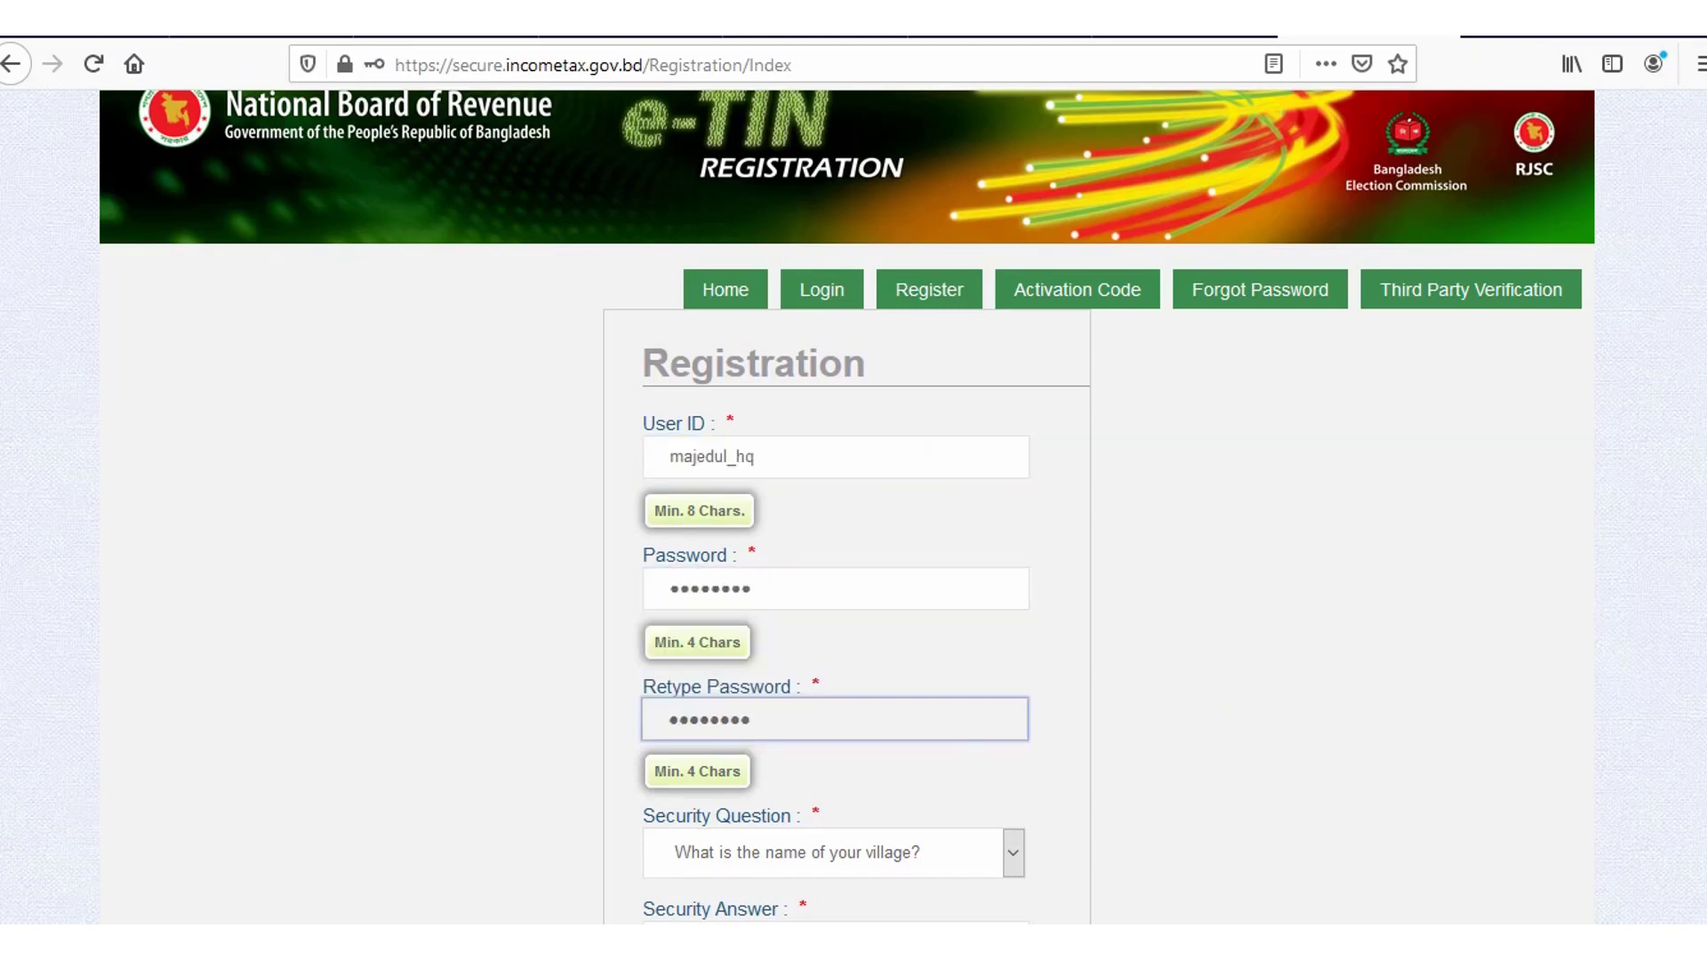
pyautogui.scroll(-3, 1038, 613)
pyautogui.click(1054, 608)
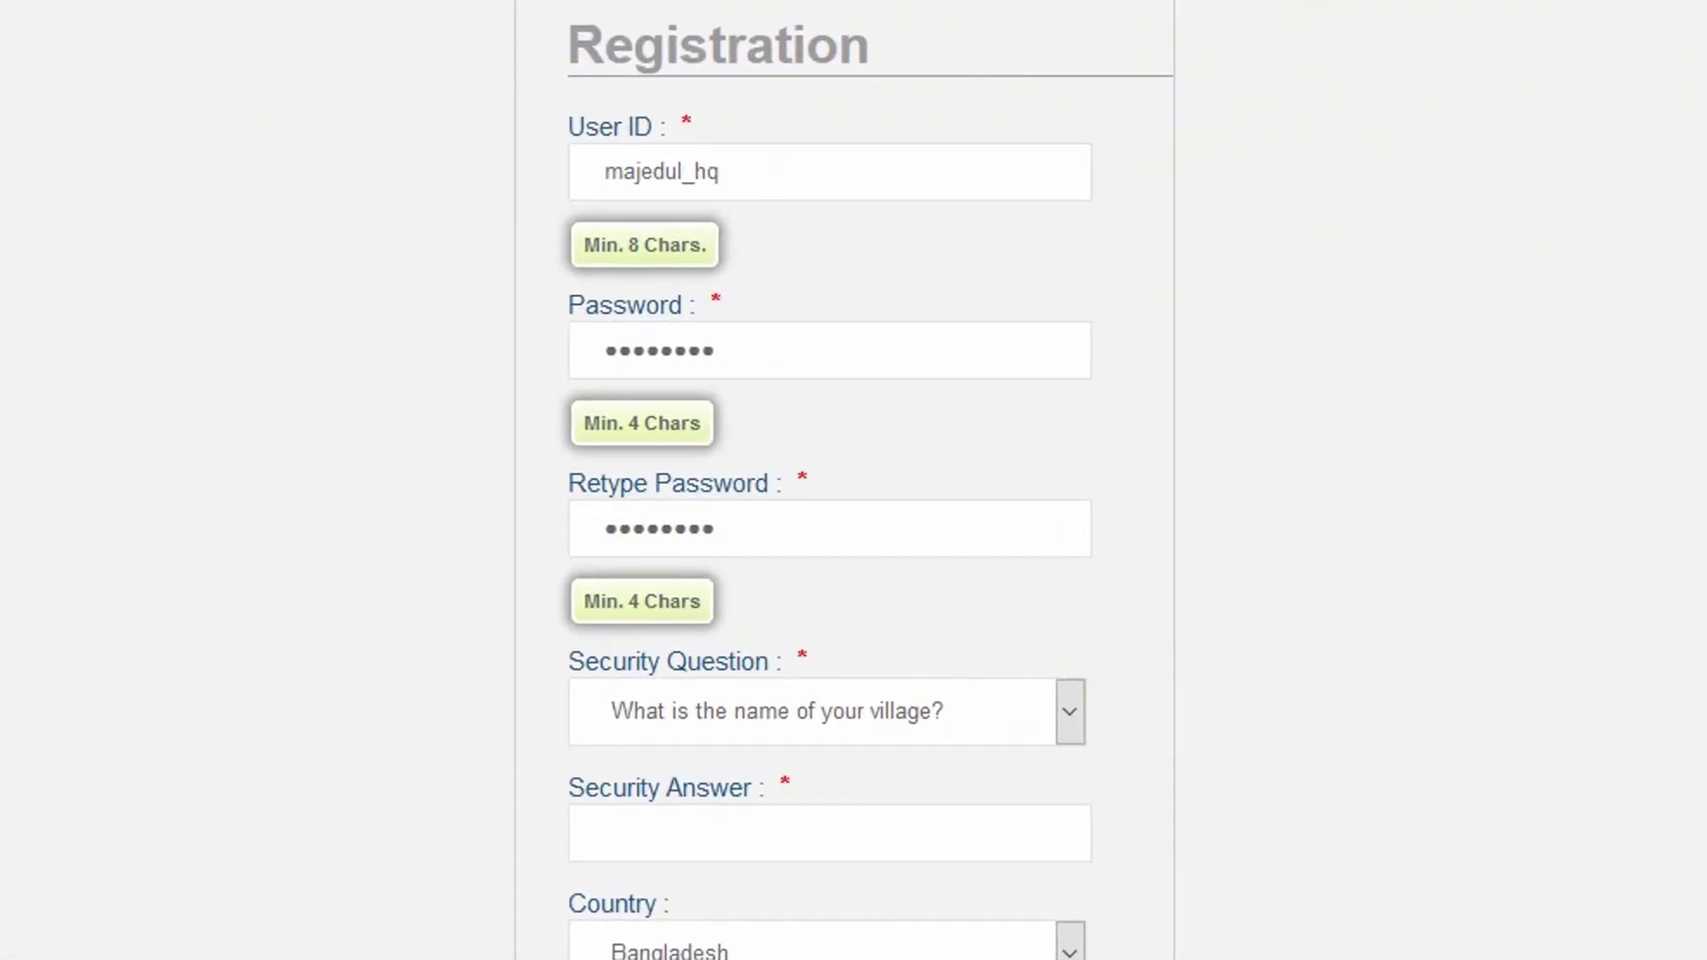
pyautogui.scroll(-2, 1004, 535)
# Choose the pet's name security question and type its answer
pyautogui.click(1068, 560)
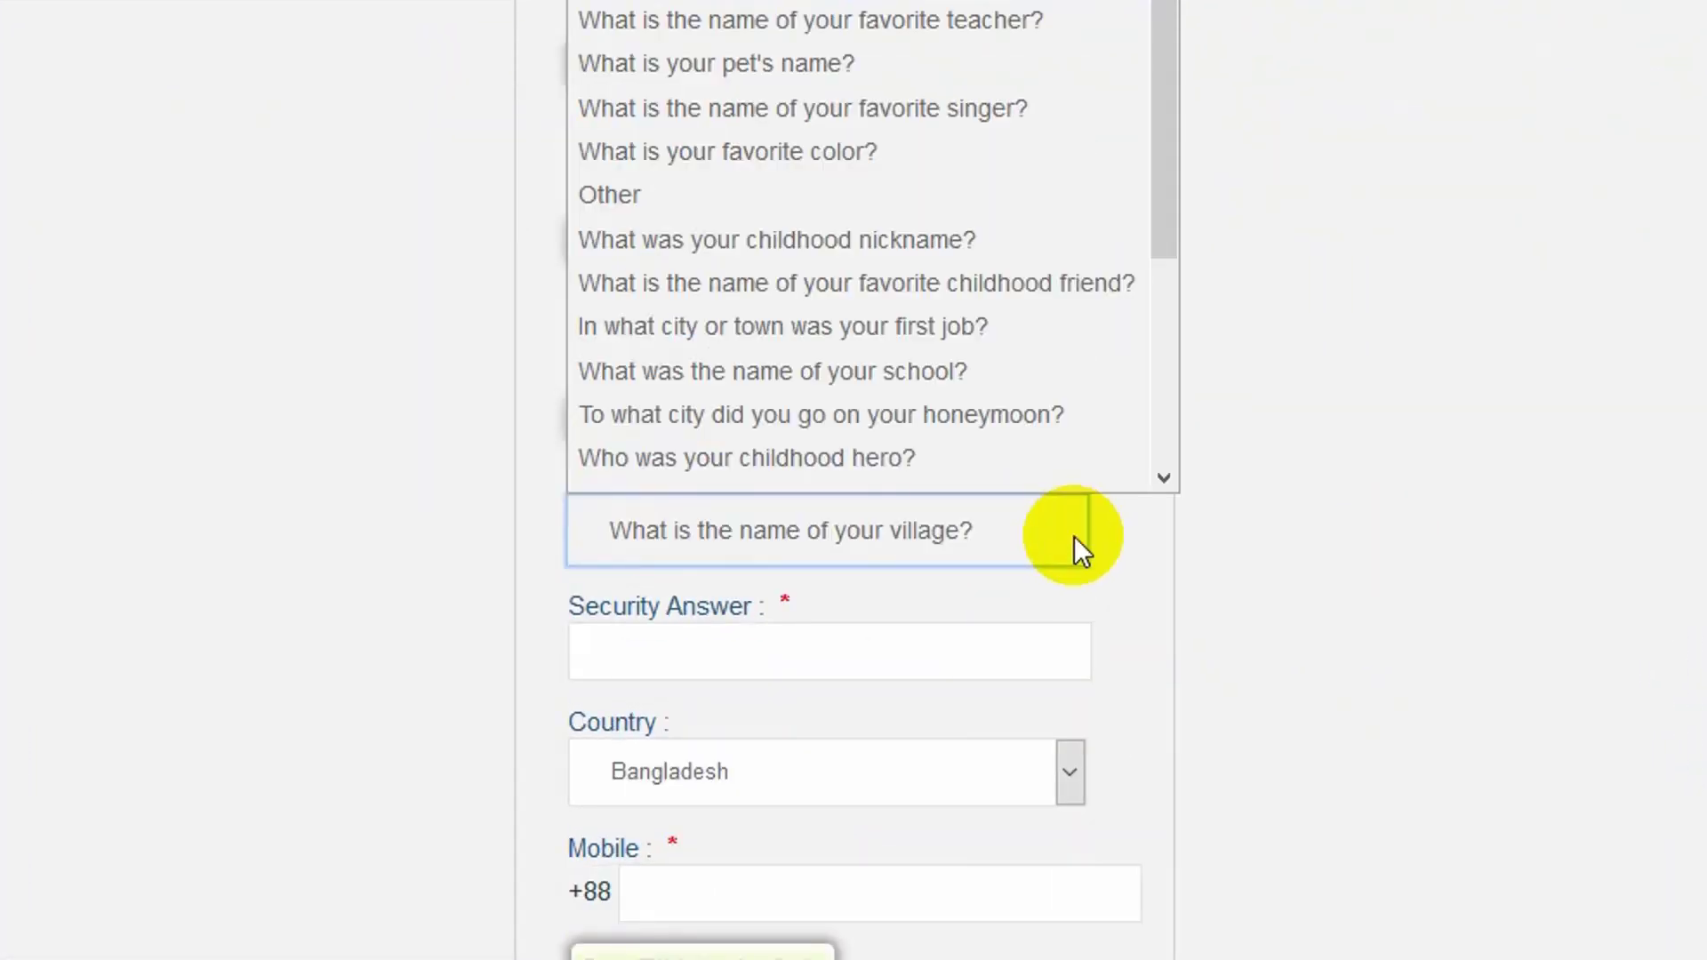
pyautogui.scroll(-1, 808, 103)
pyautogui.click(933, 31)
pyautogui.click(824, 674)
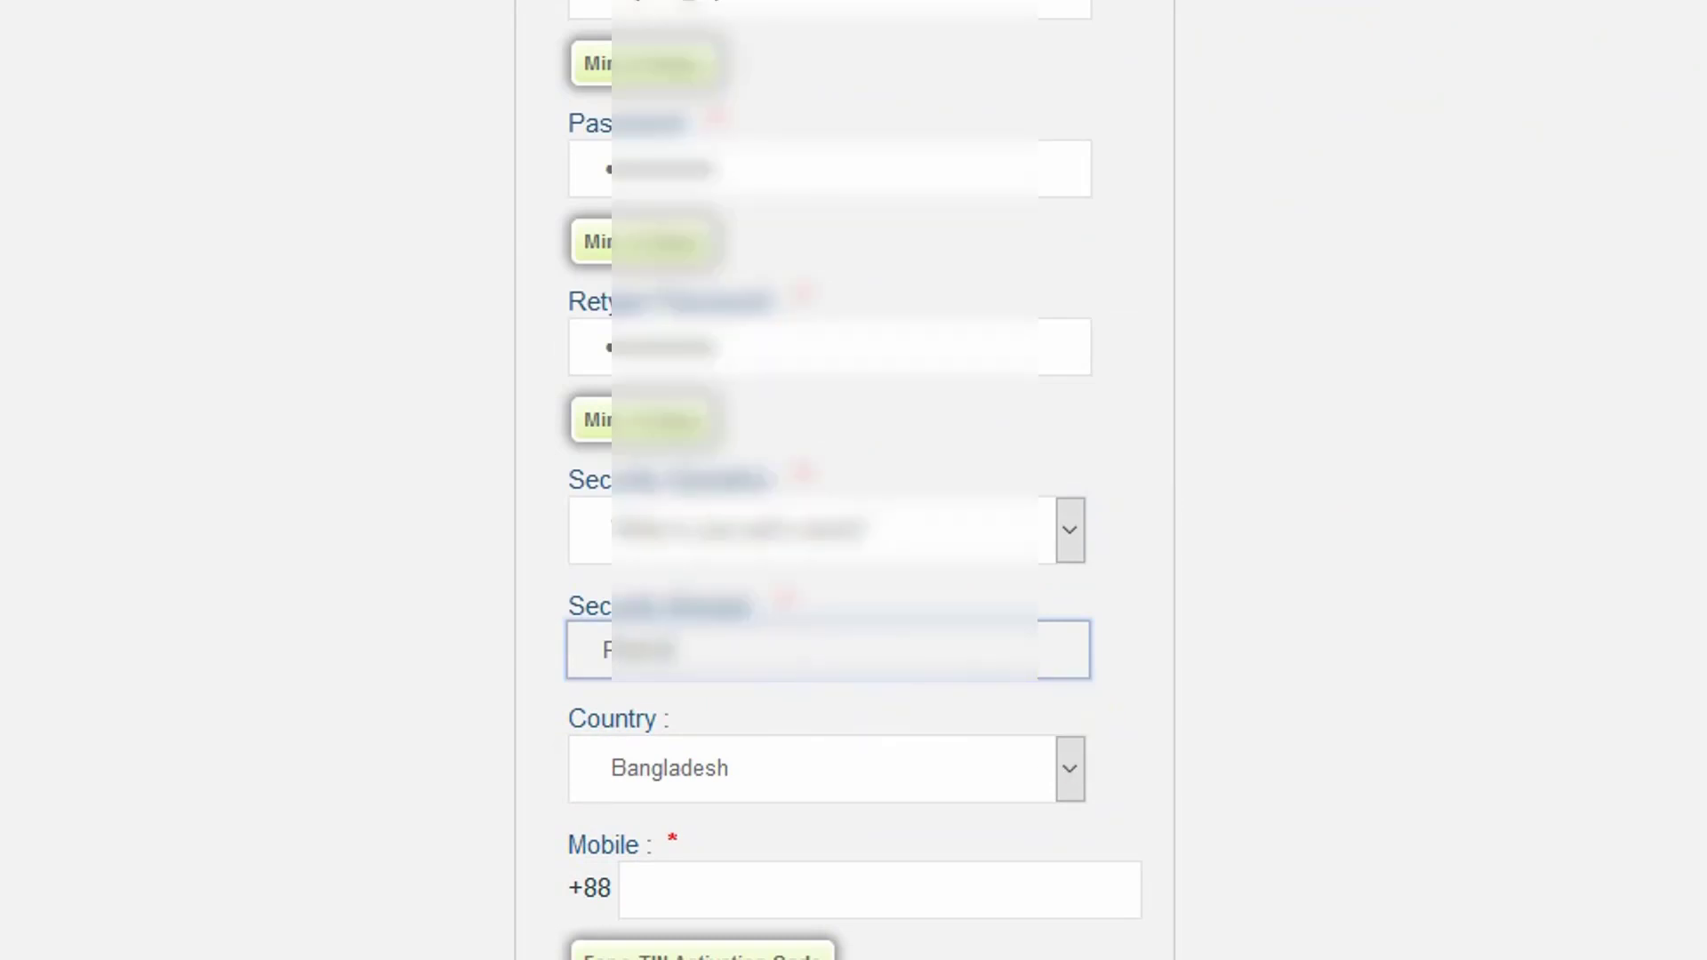
pyautogui.scroll(-3, 844, 480)
# Enter the mobile number and the captcha letters, then submit the registration
pyautogui.click(752, 577)
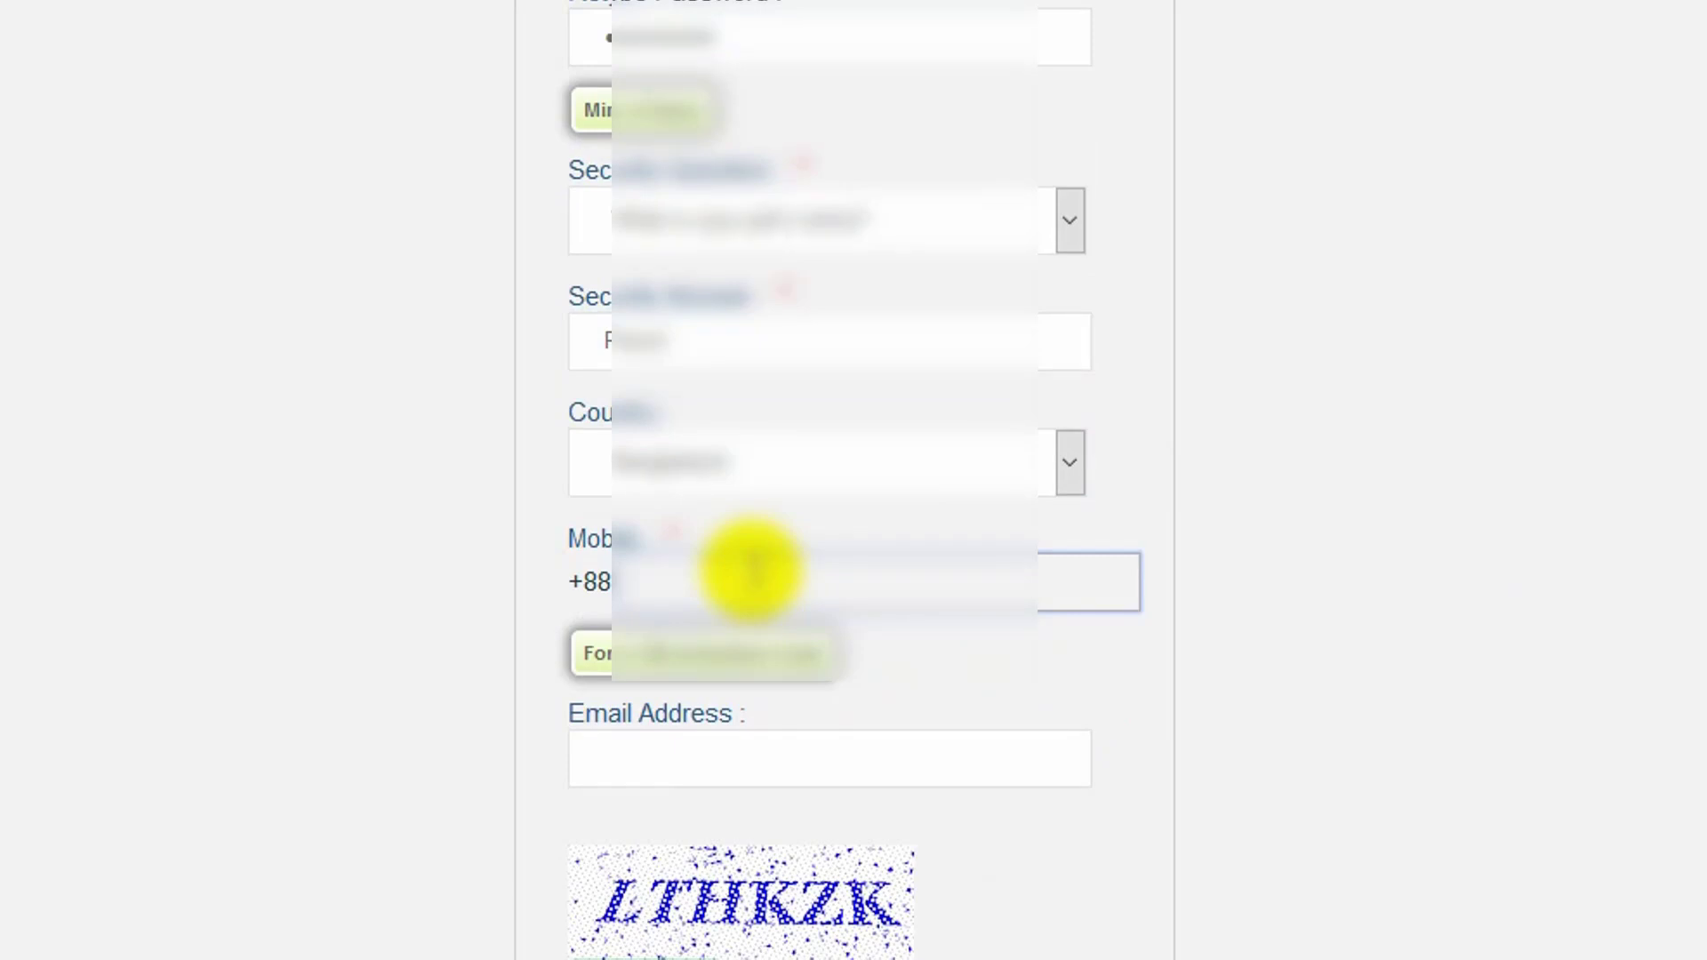
pyautogui.write('01711')
pyautogui.scroll(-2, 751, 569)
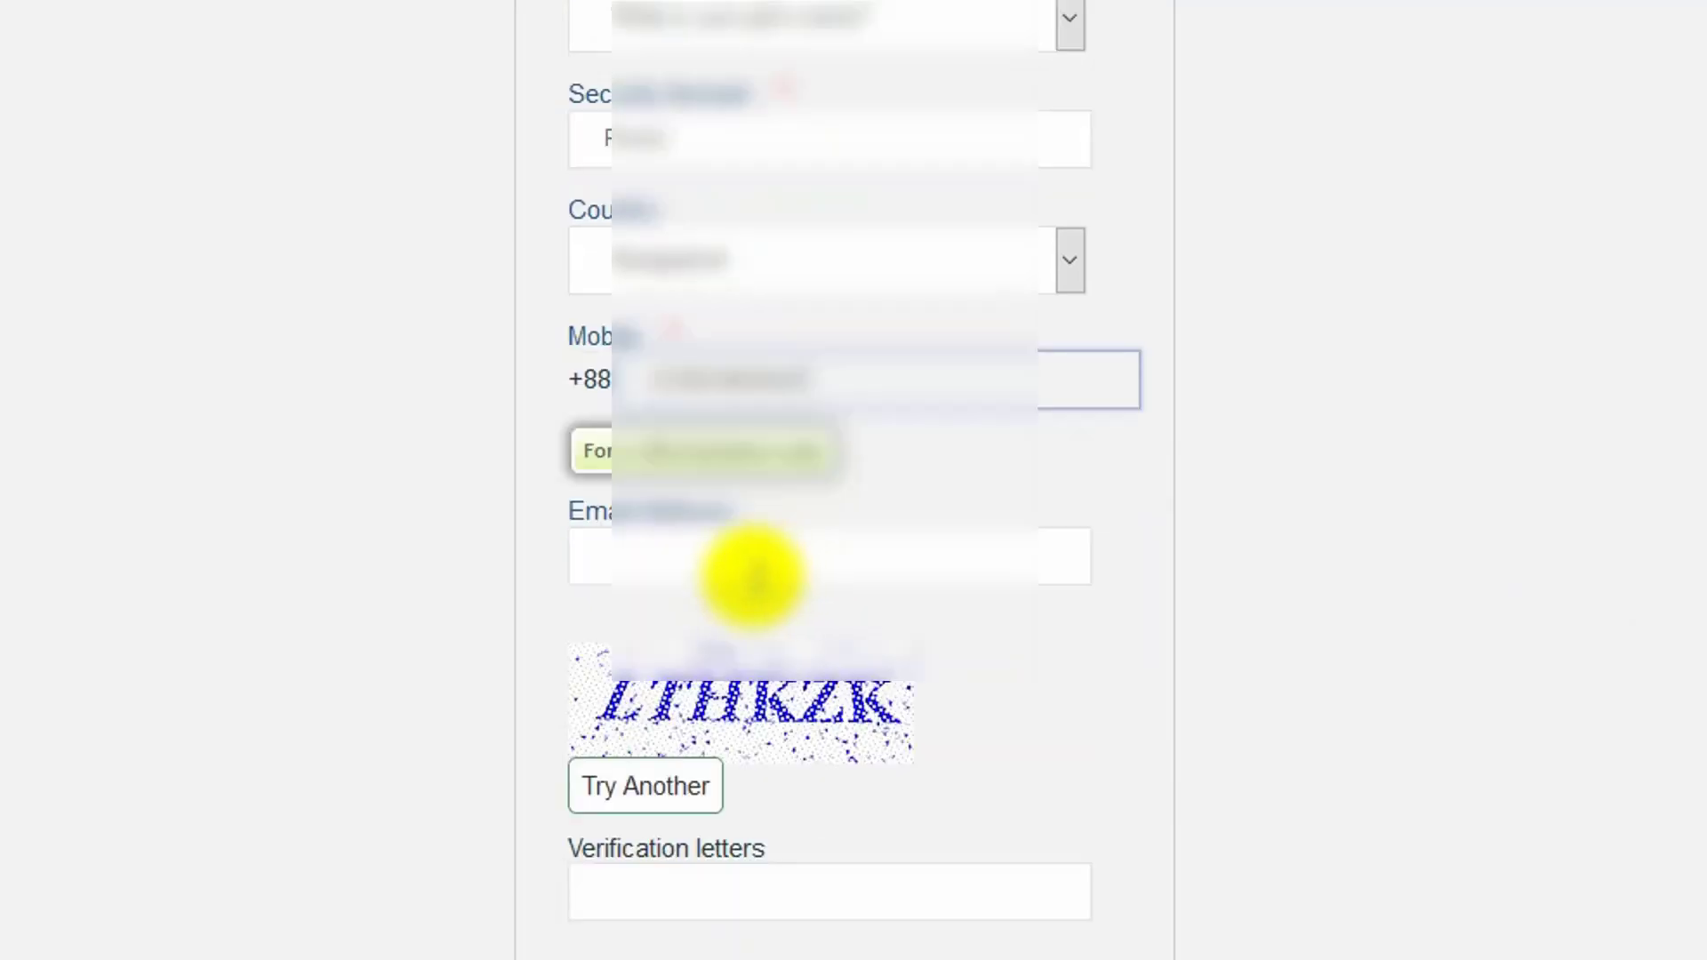
pyautogui.scroll(-3, 660, 784)
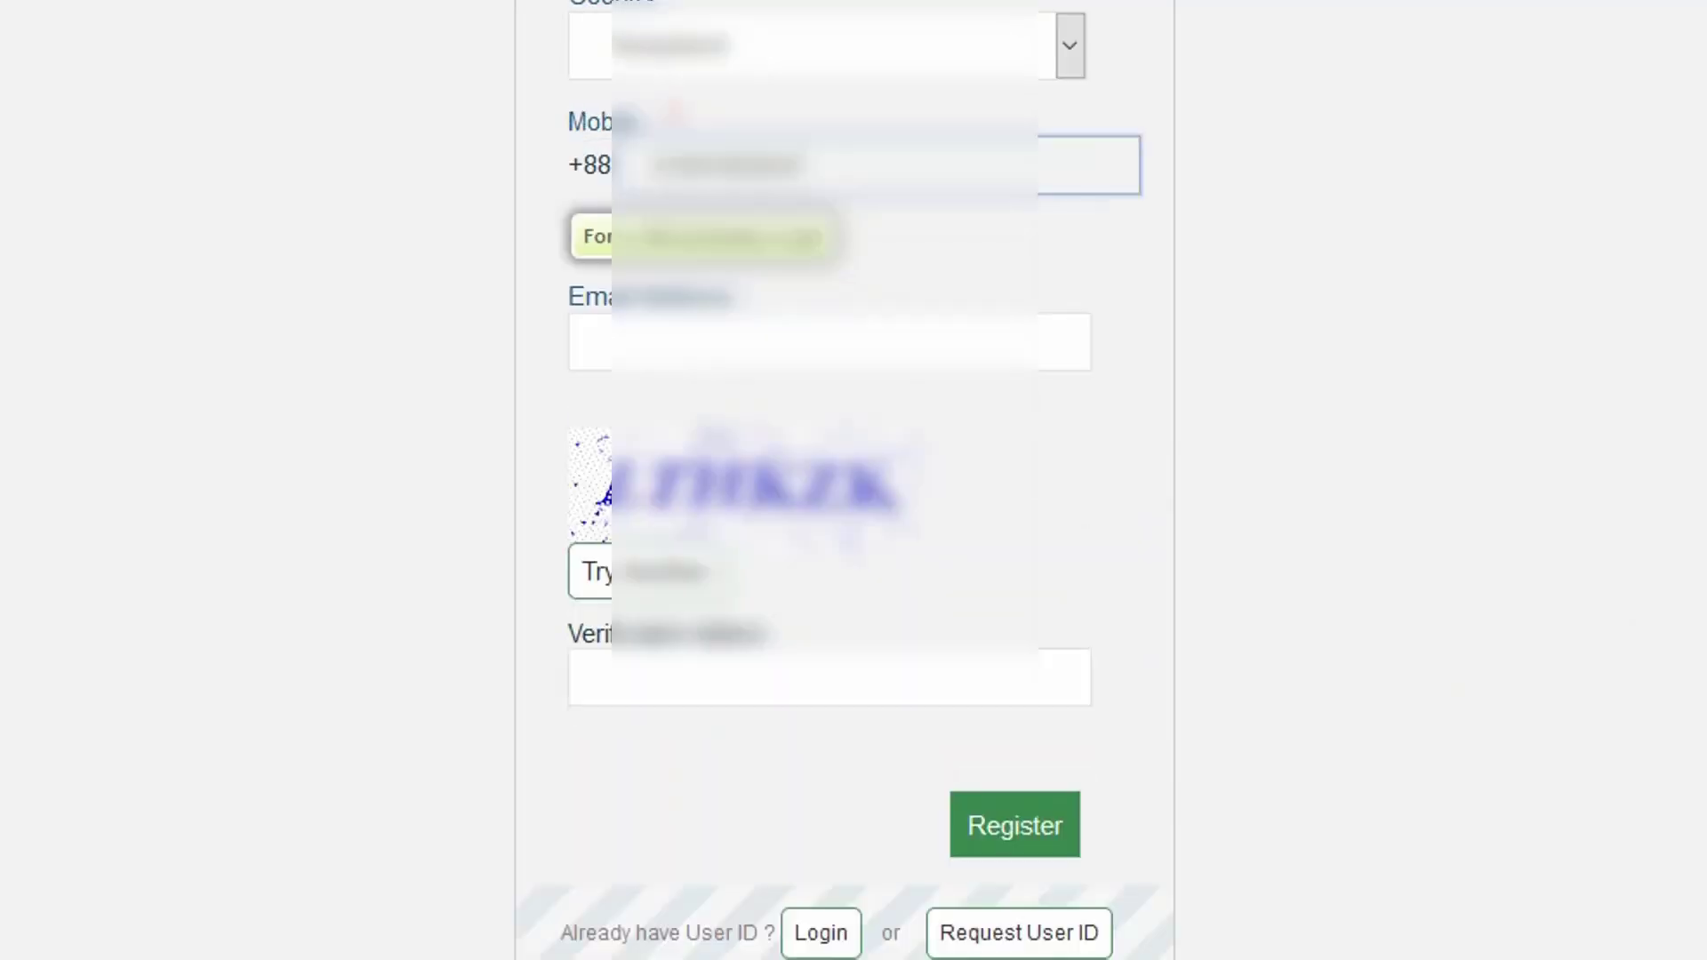
pyautogui.click(694, 655)
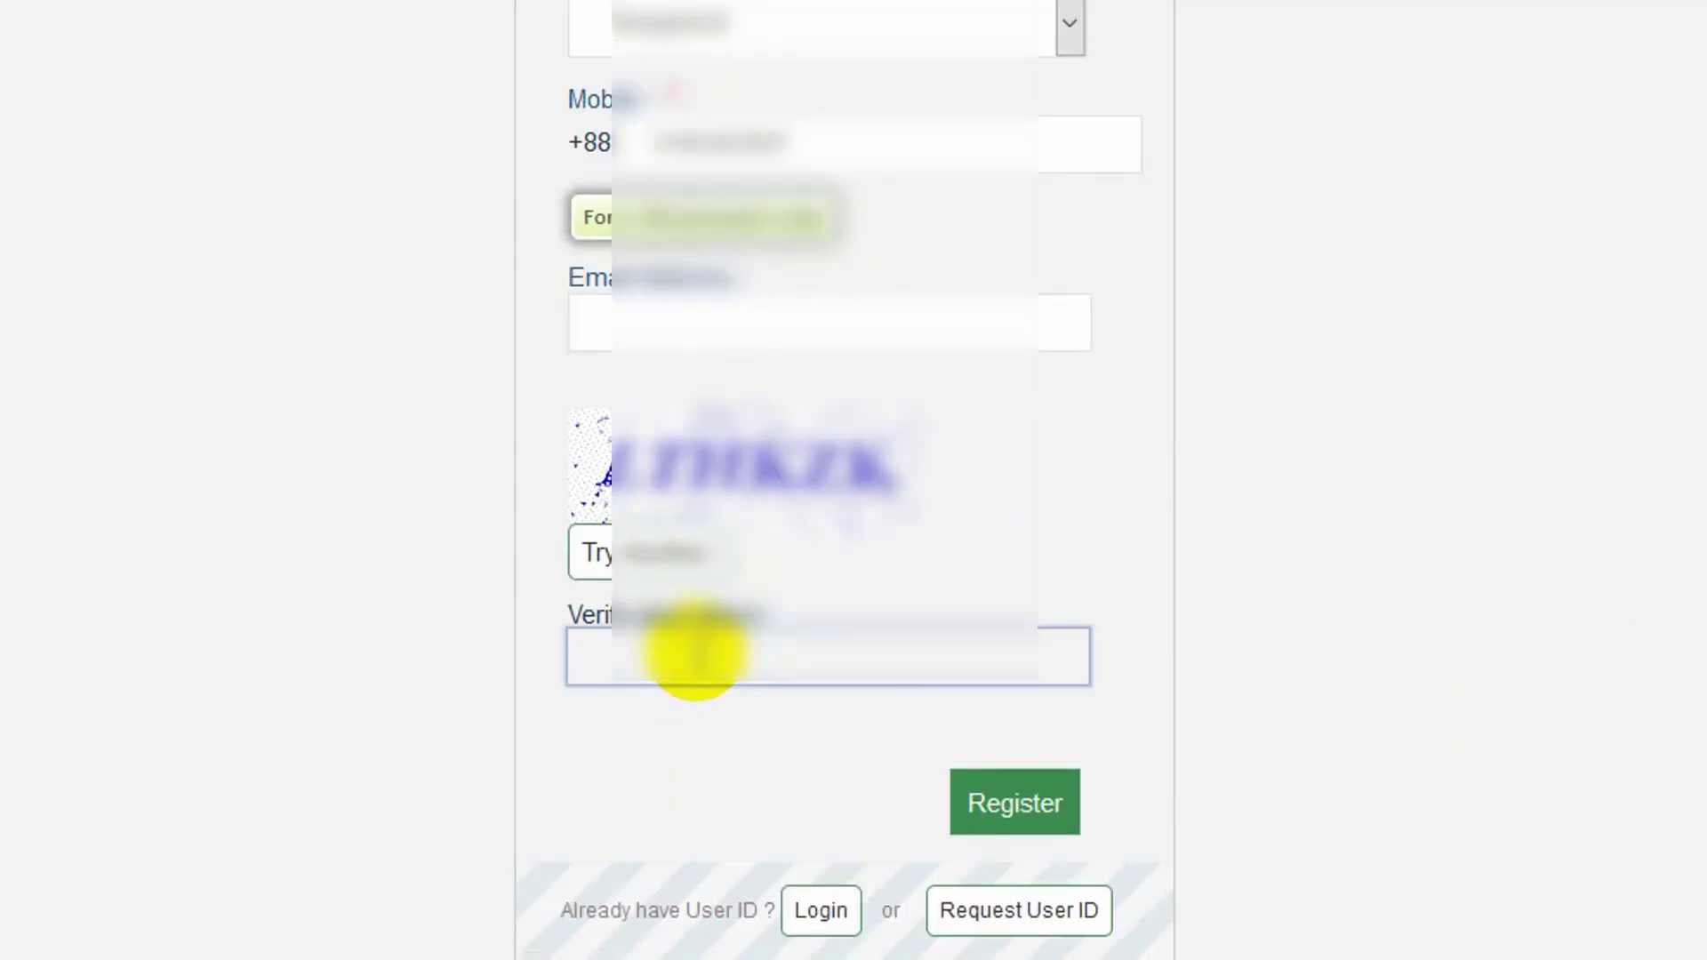
pyautogui.write('LTHKZK')
pyautogui.click(1018, 811)
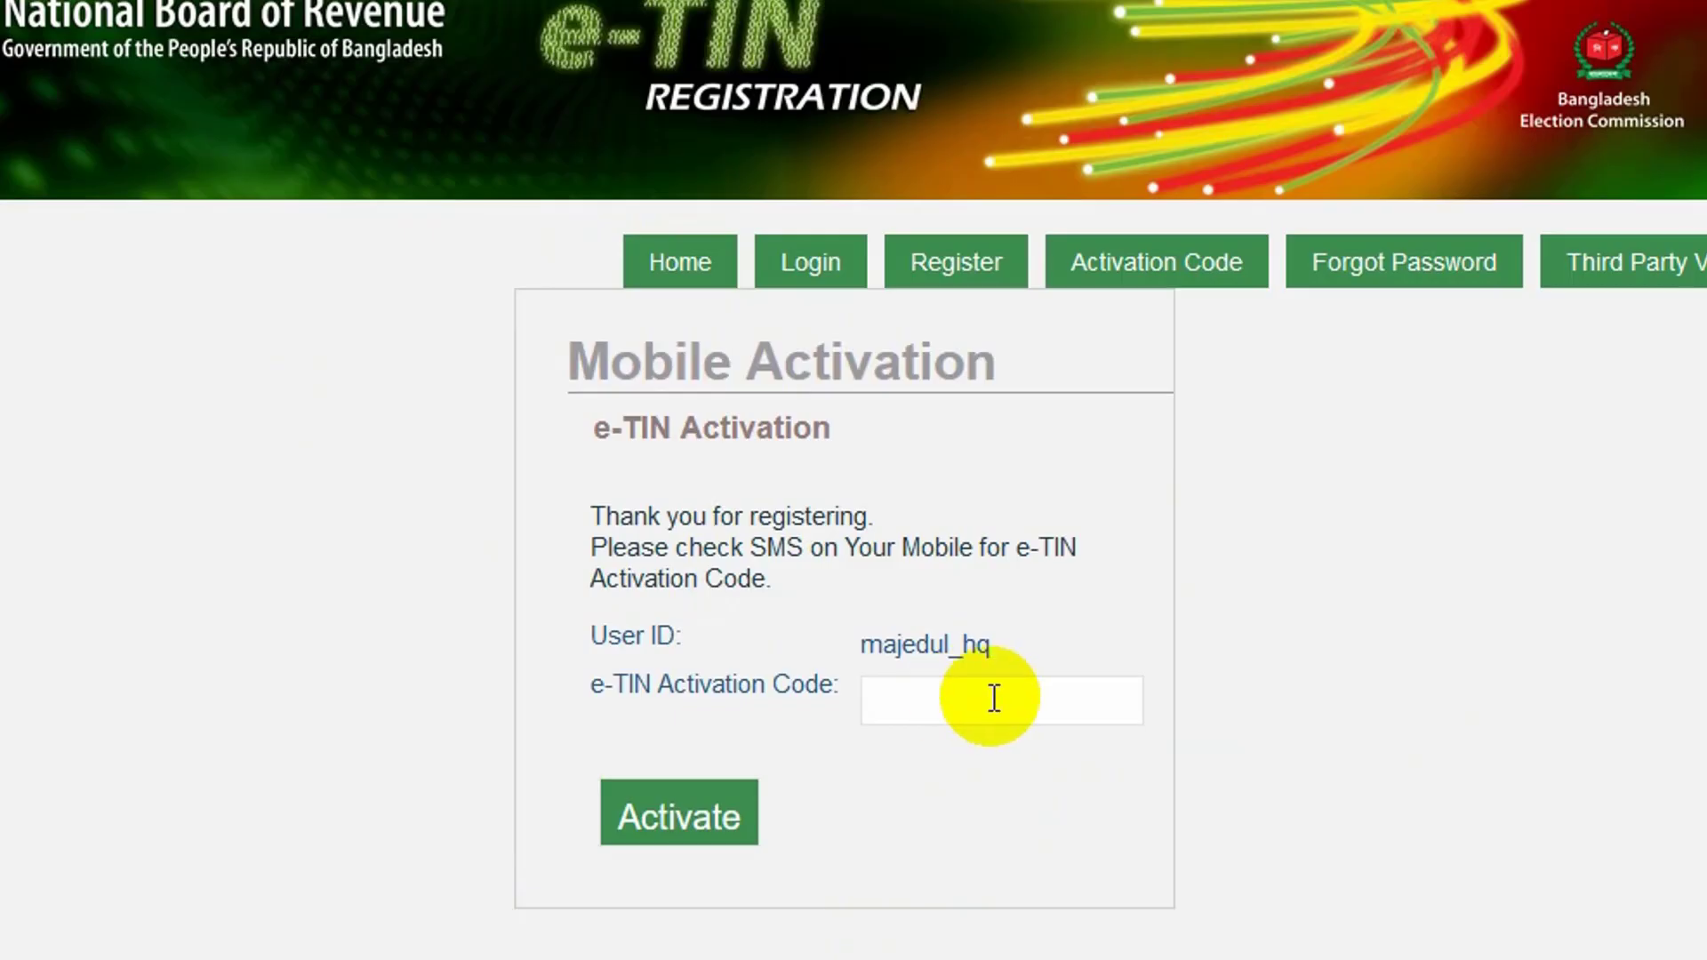
# Activate the account with the SMS activation code and log in
pyautogui.click(991, 697)
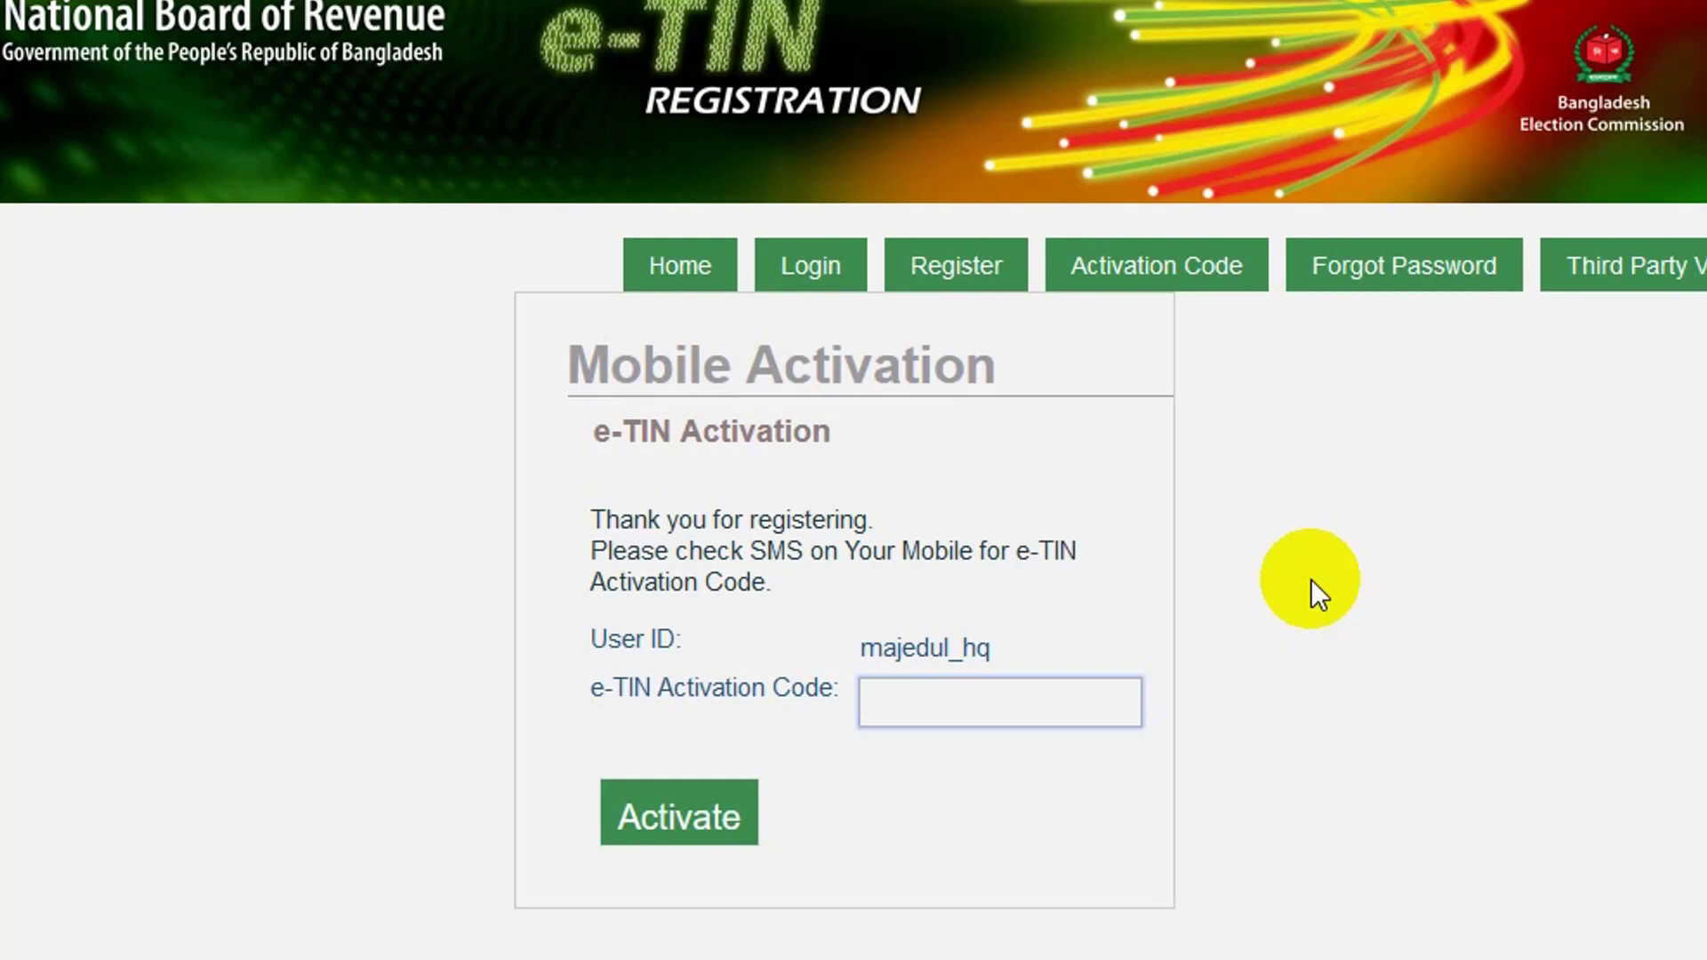
pyautogui.click(680, 816)
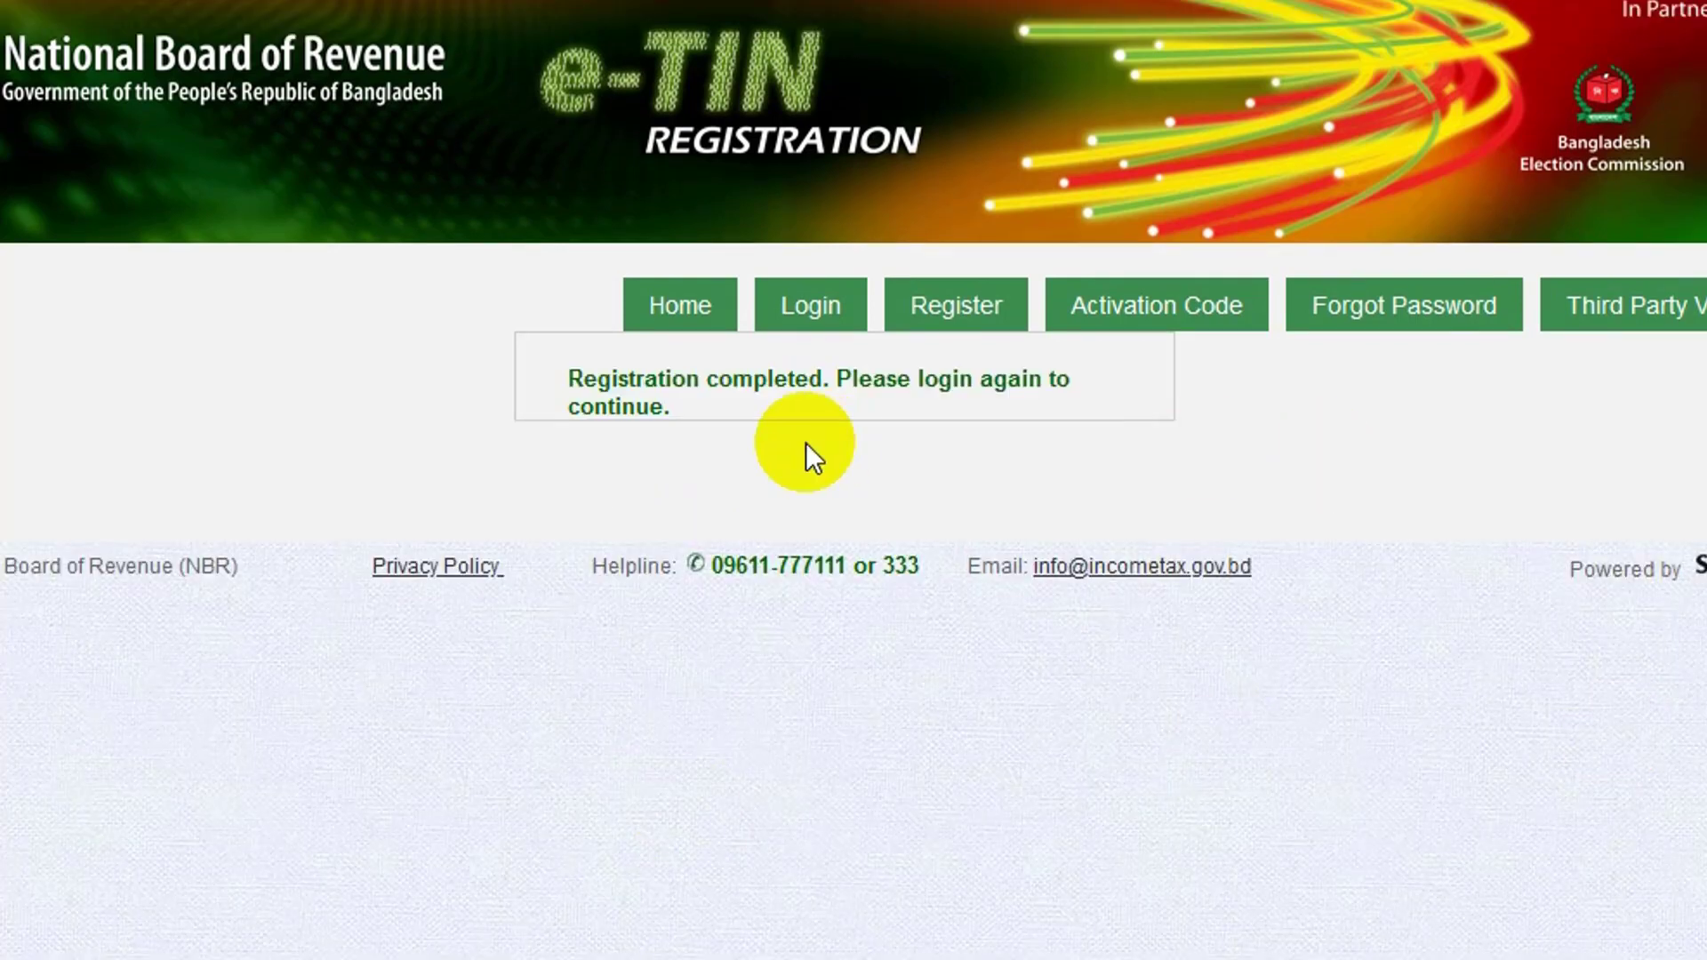
pyautogui.click(798, 305)
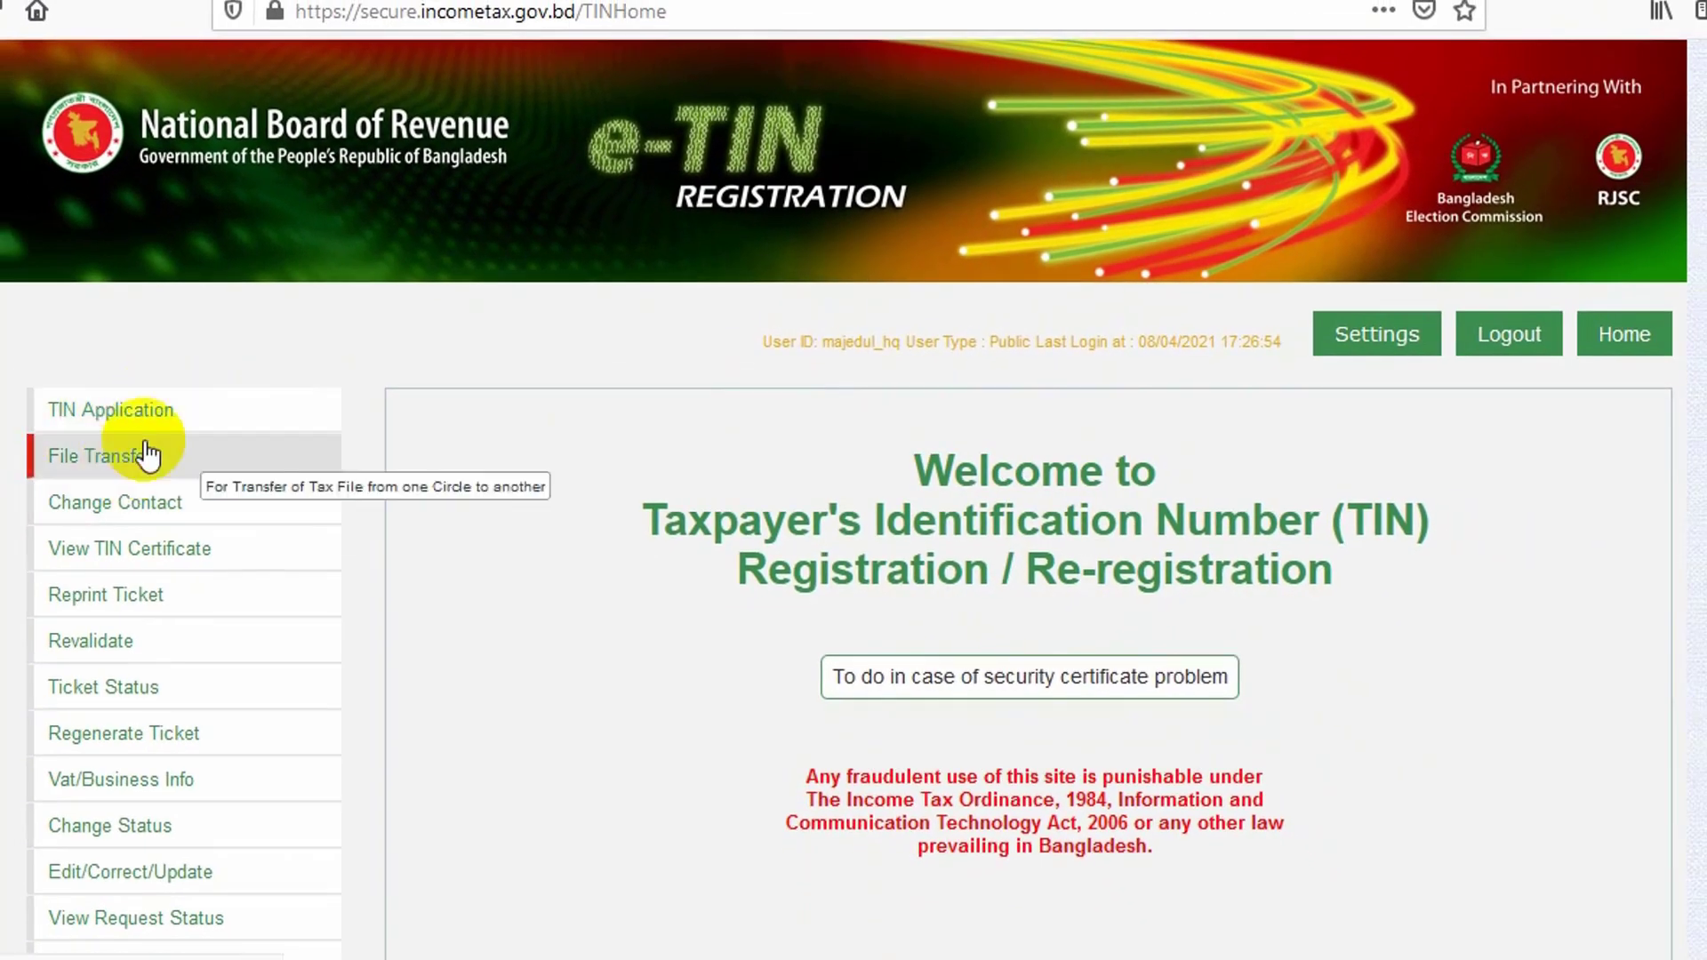
# Start a TIN application with Service as main income source in Jhenaidah district
pyautogui.click(156, 412)
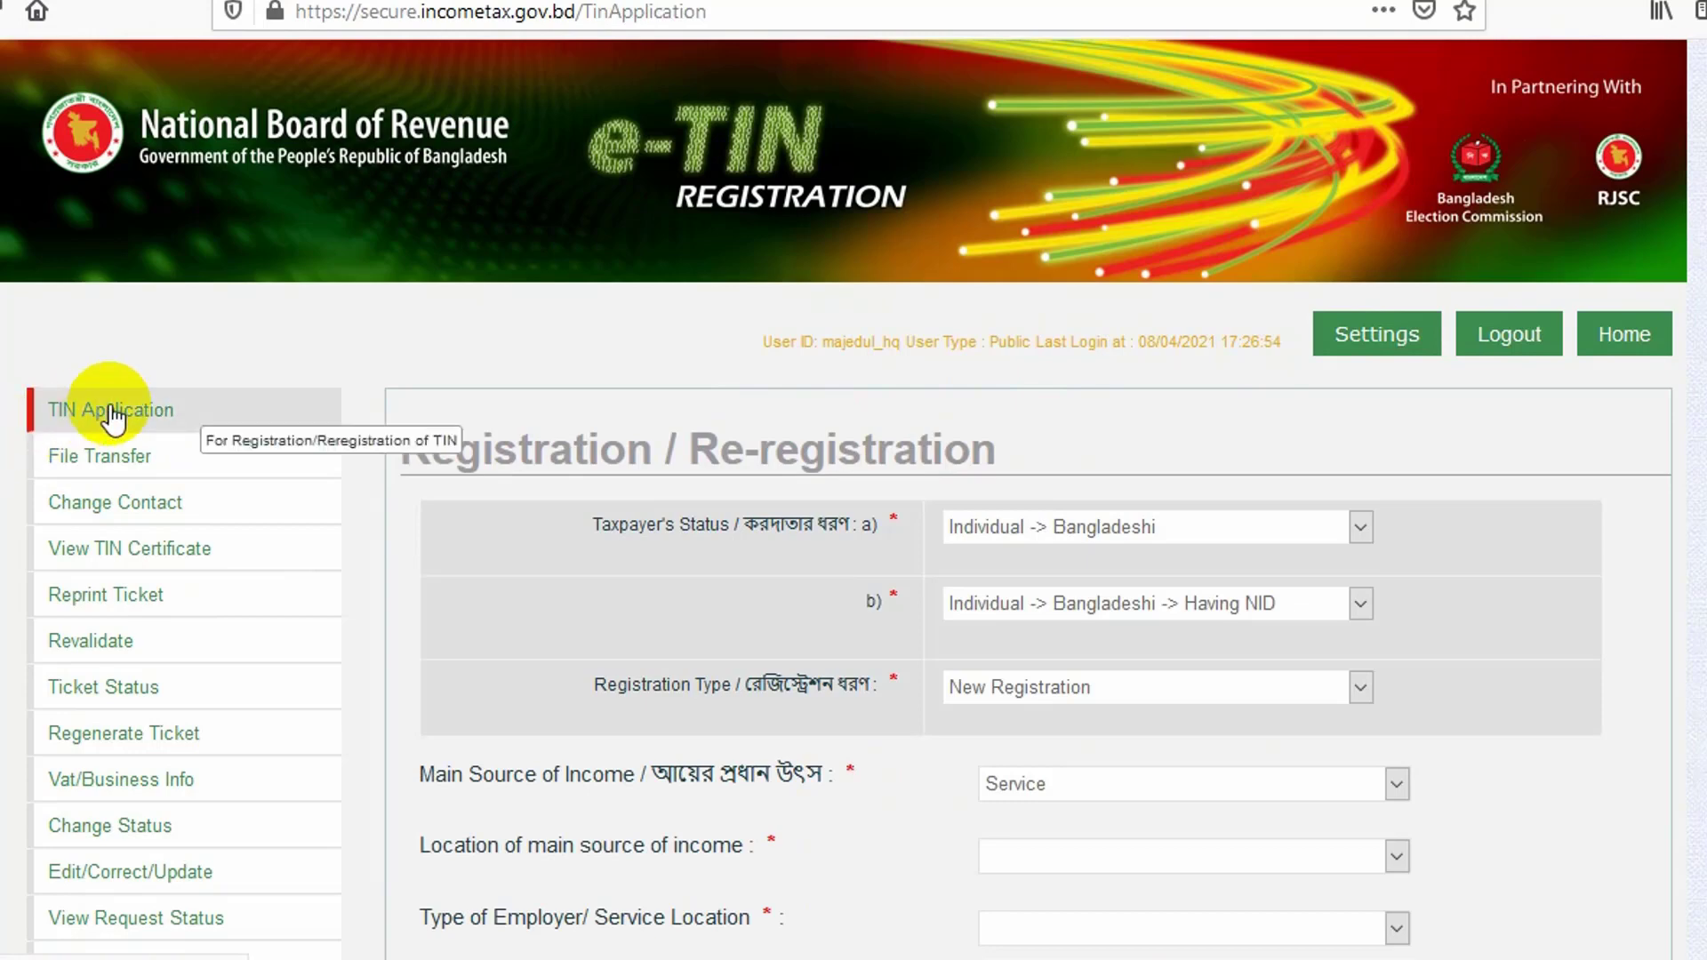
pyautogui.scroll(-3, 853, 498)
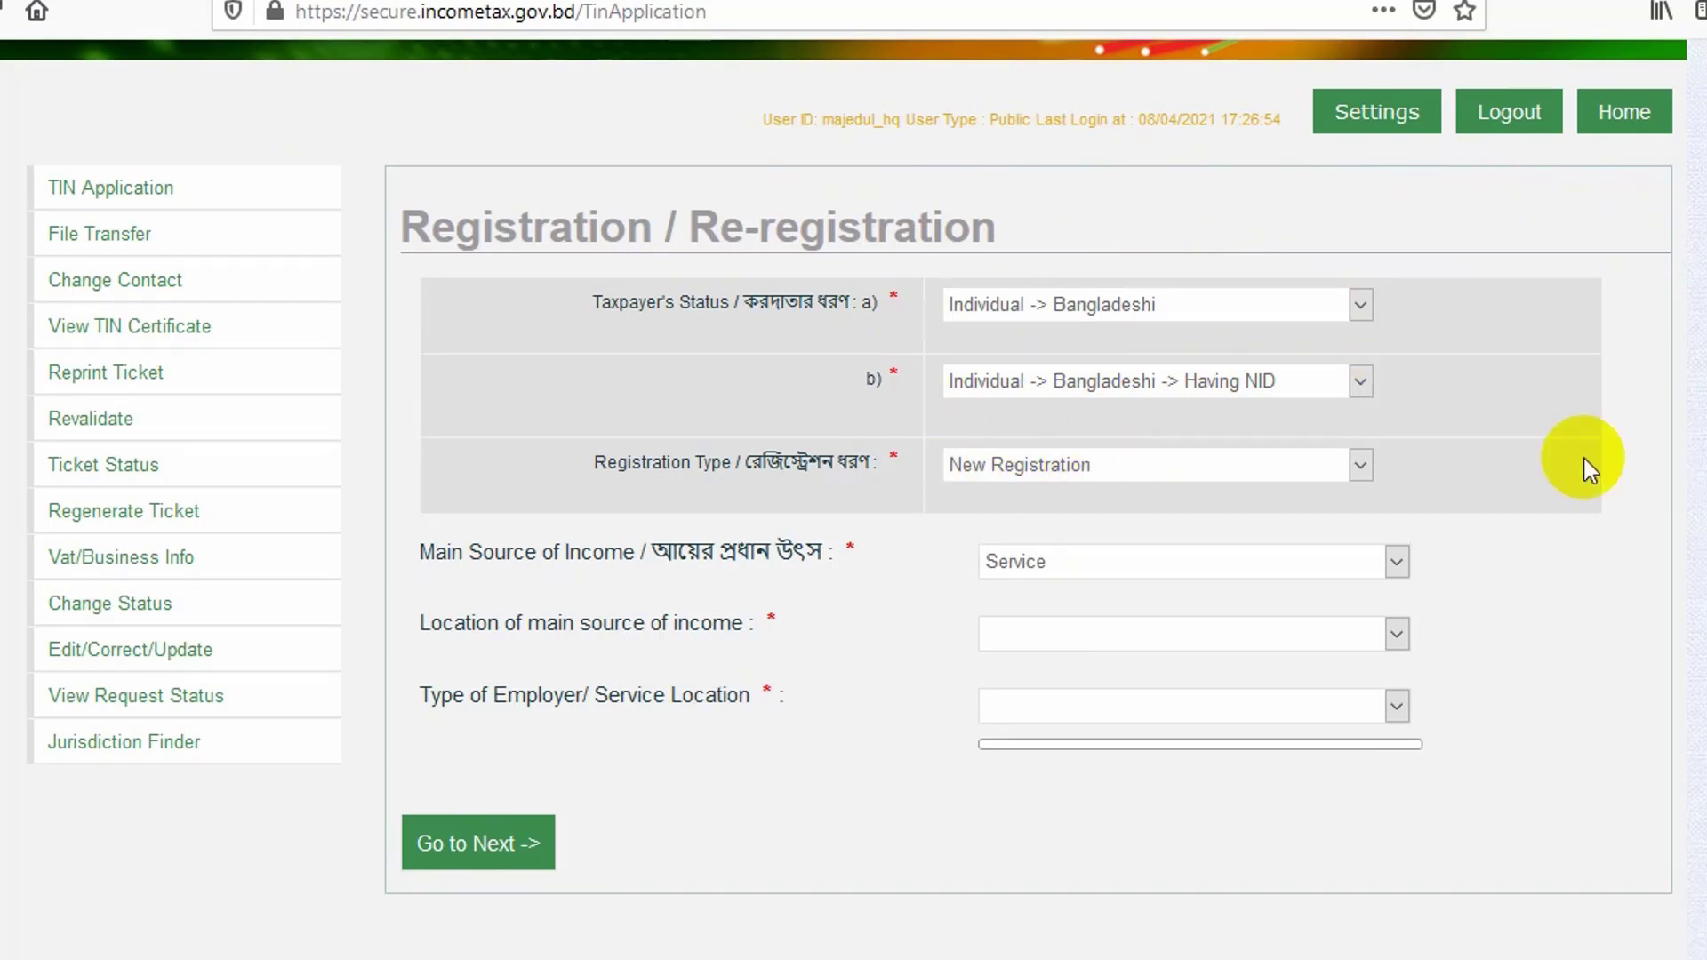
pyautogui.scroll(-1, 845, 498)
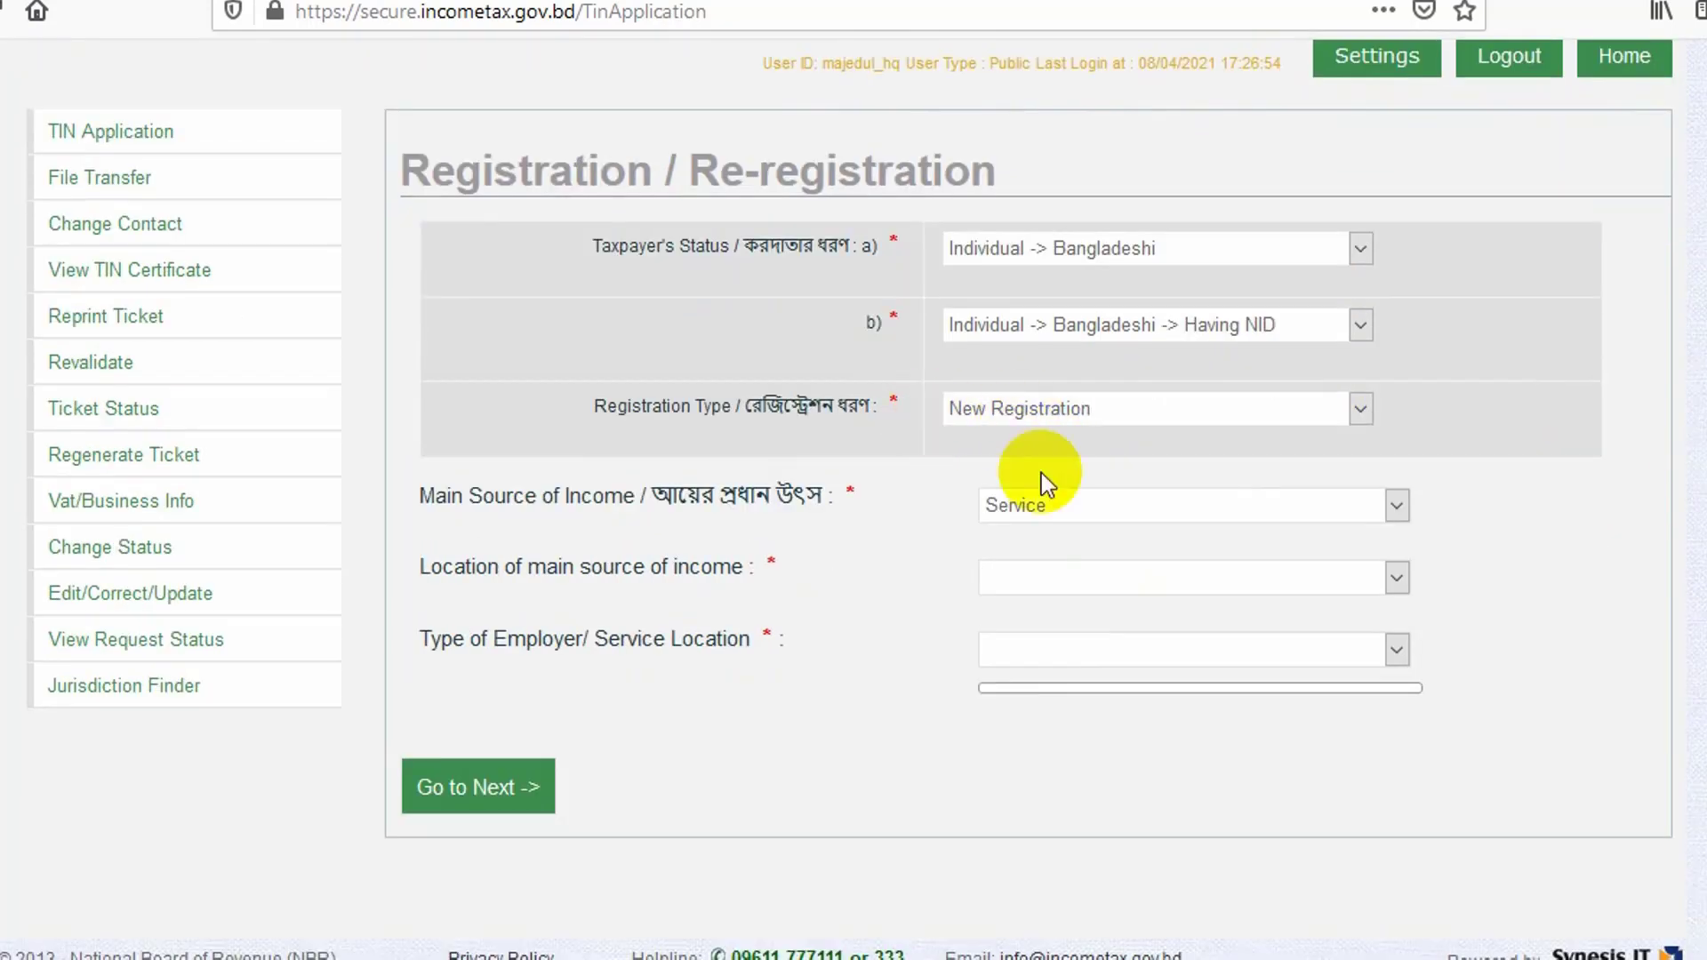
pyautogui.click(1246, 506)
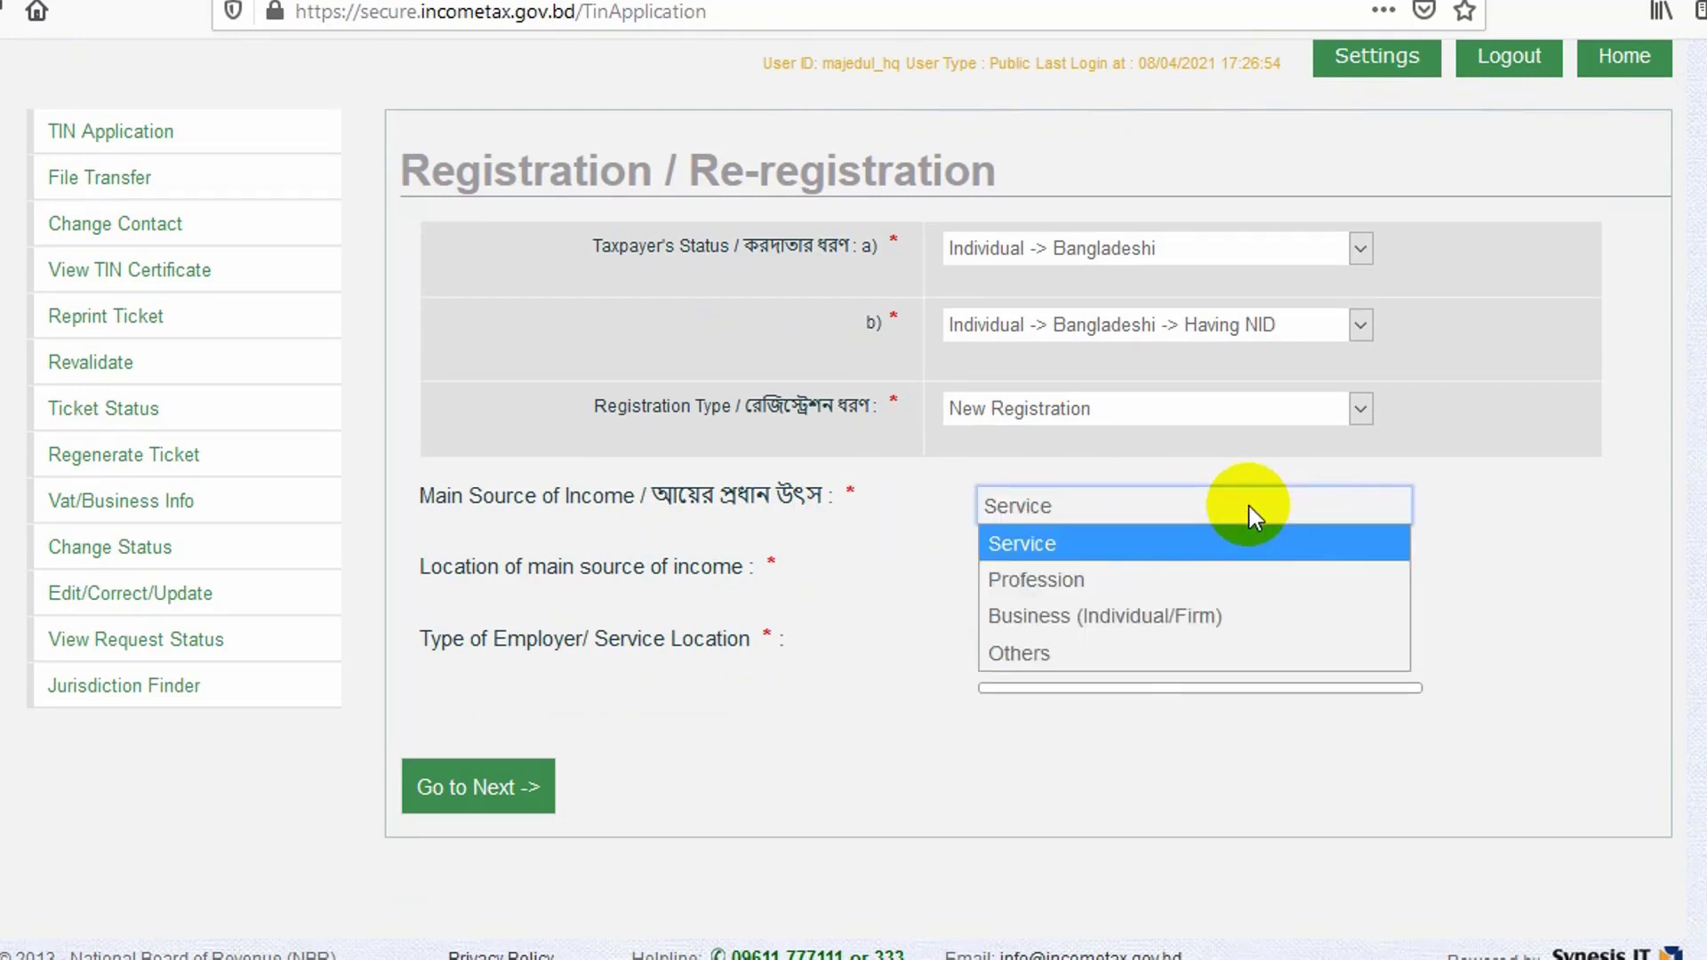
pyautogui.click(1249, 504)
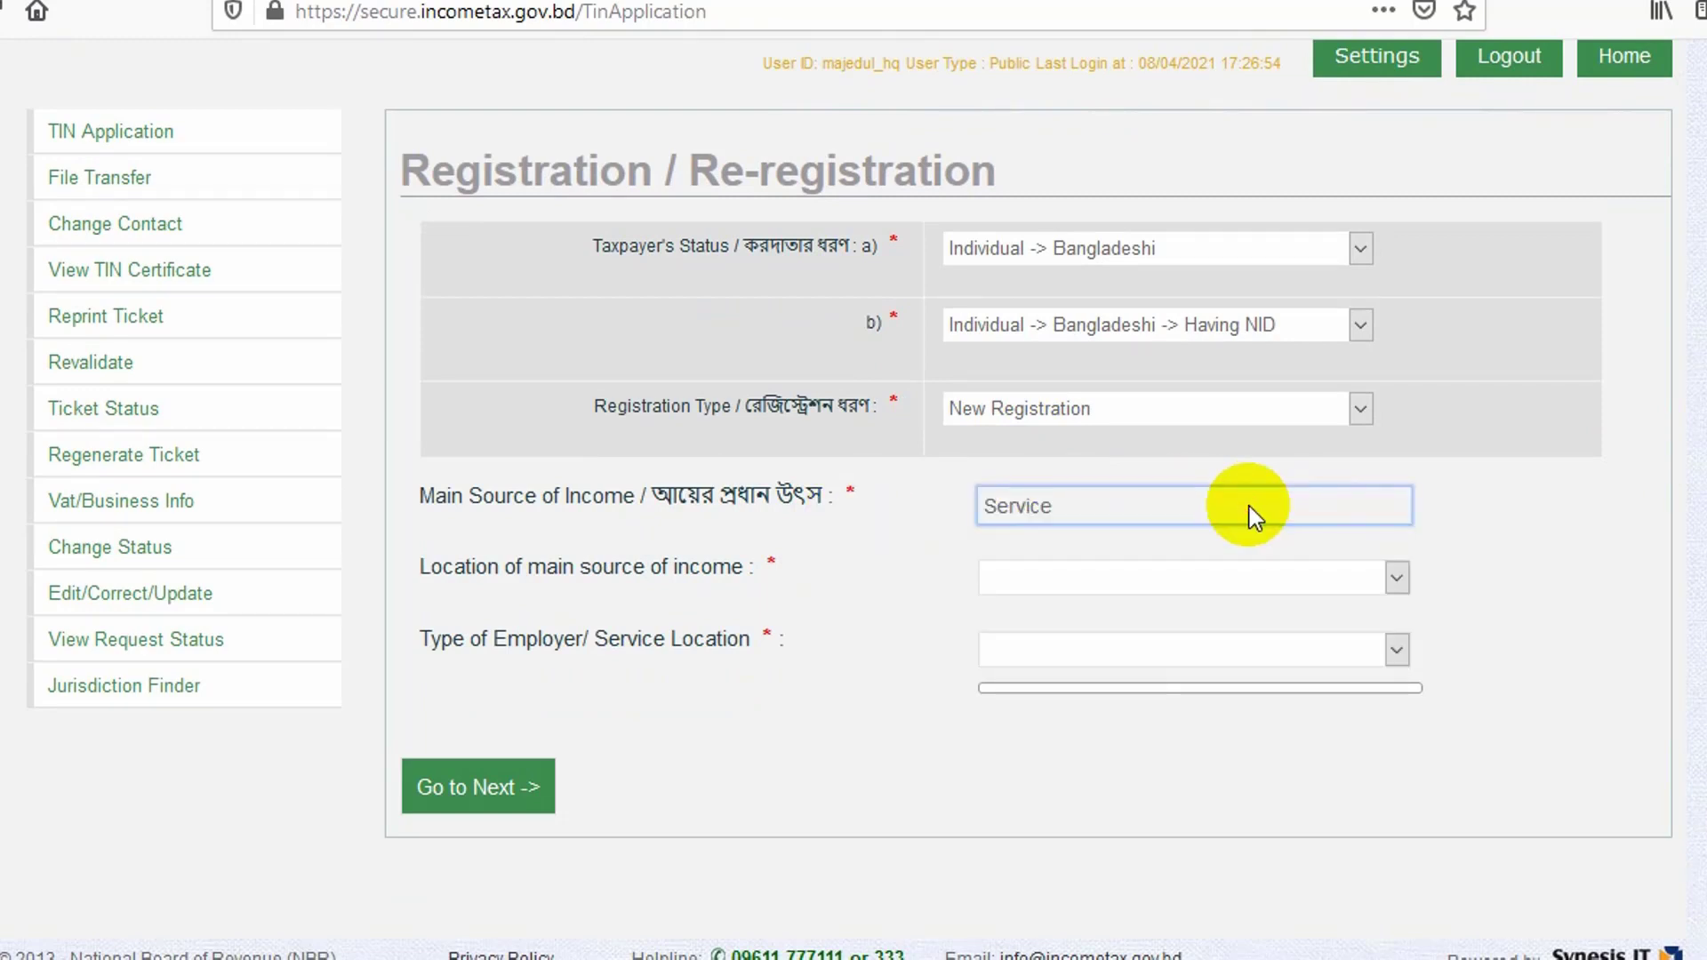
pyautogui.click(1225, 510)
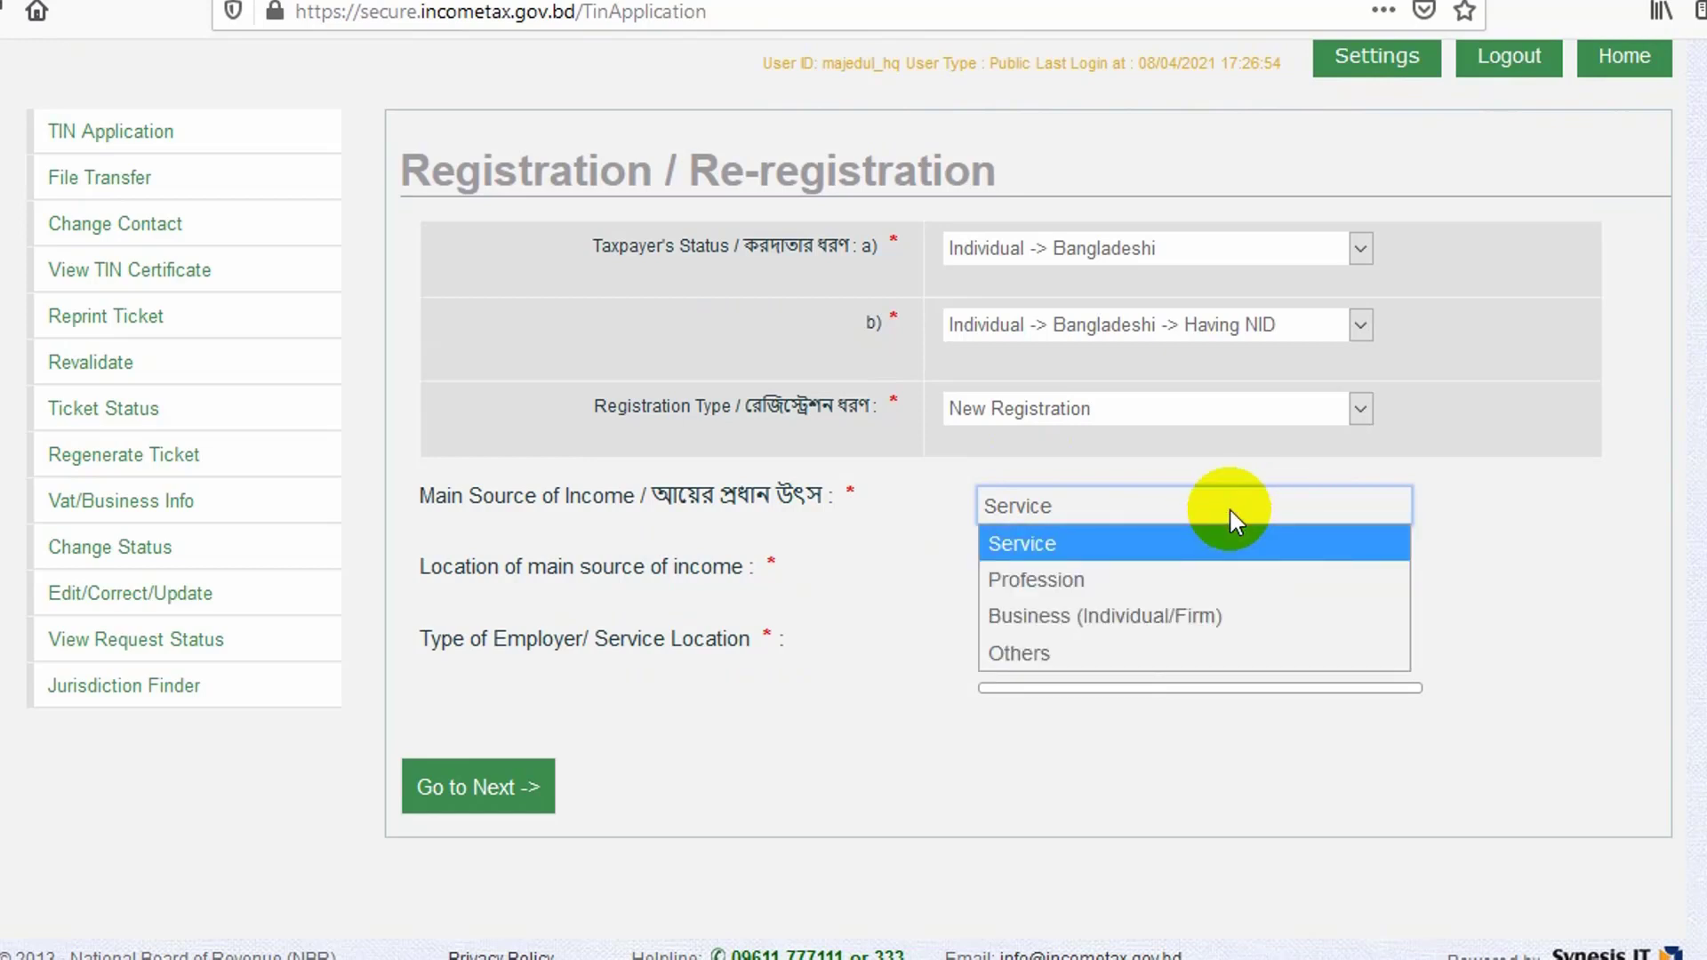
pyautogui.click(1151, 538)
pyautogui.click(1394, 584)
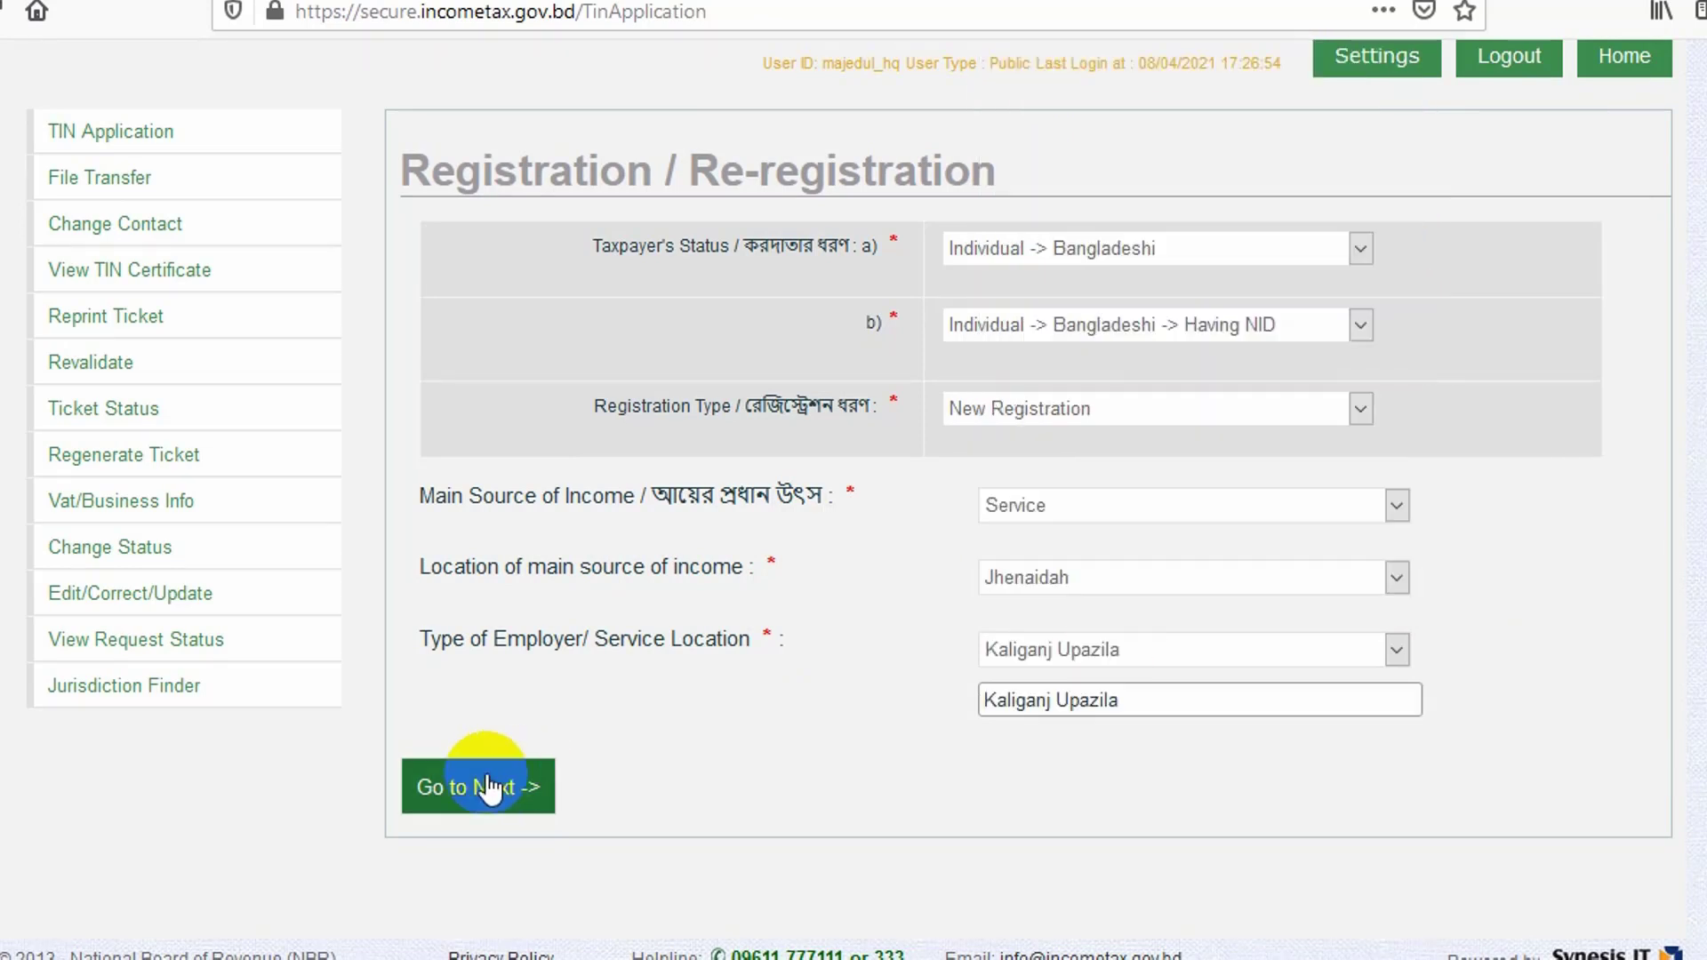
pyautogui.click(480, 789)
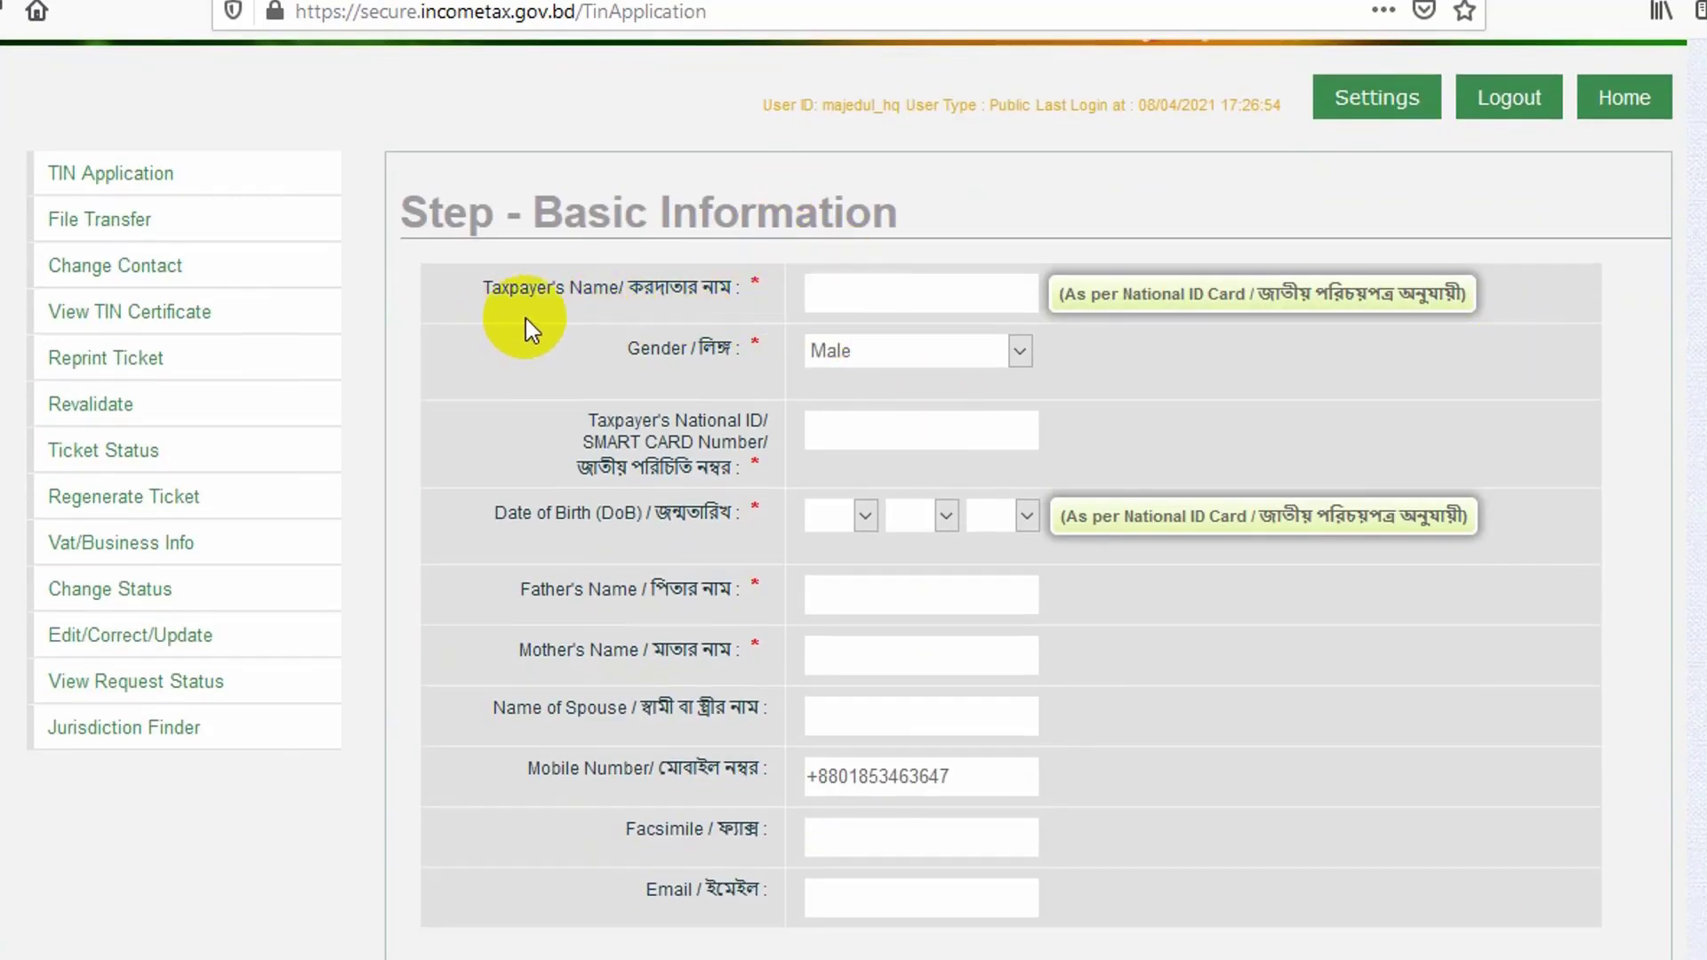
# Copy the taxpayer's name from the Word notes into the name field
pyautogui.click(857, 295)
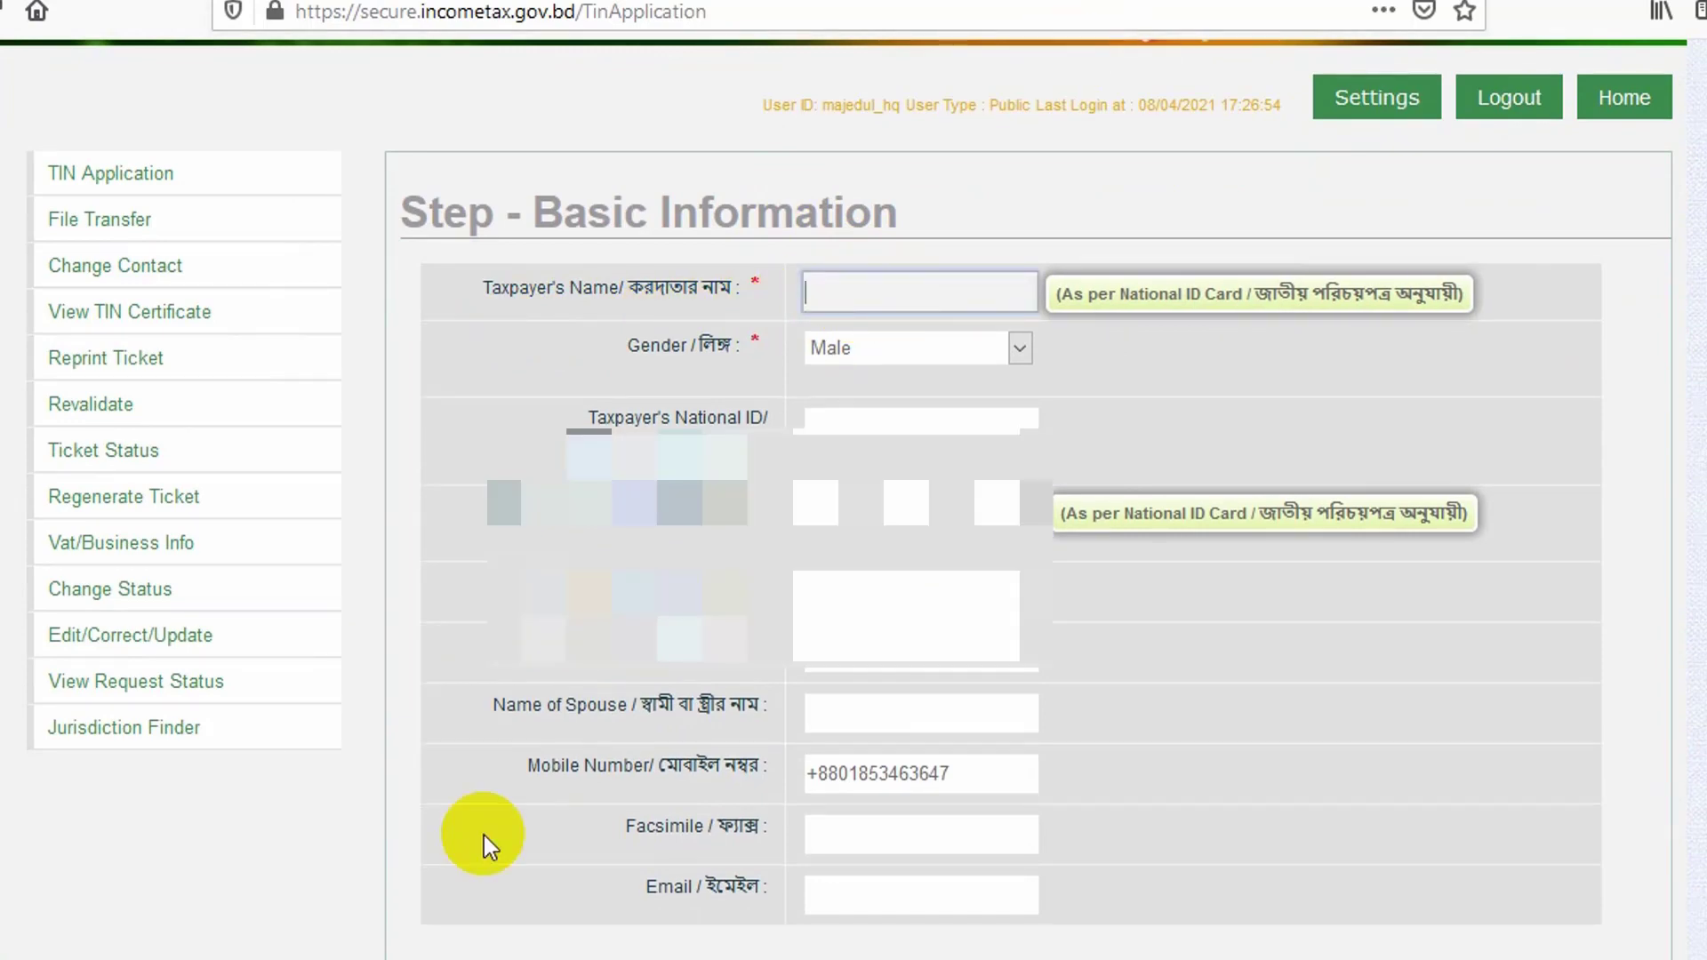
pyautogui.hotkey('alt', 'Tab')
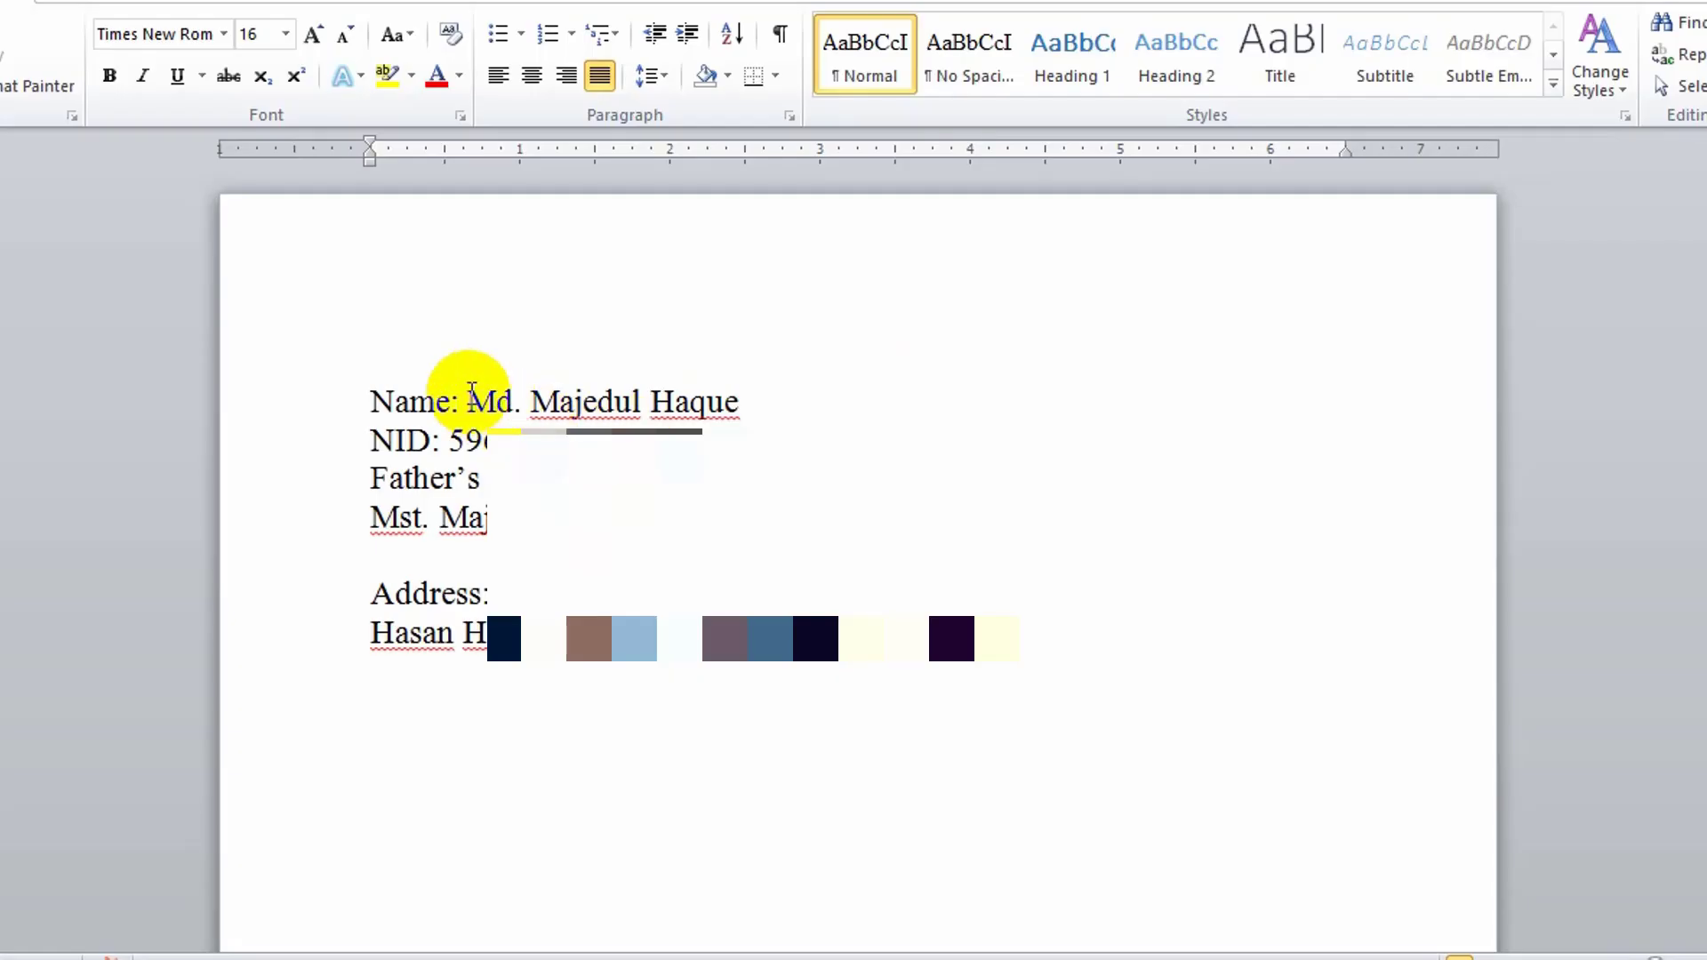
pyautogui.moveTo(472, 392); pyautogui.dragTo(696, 405)
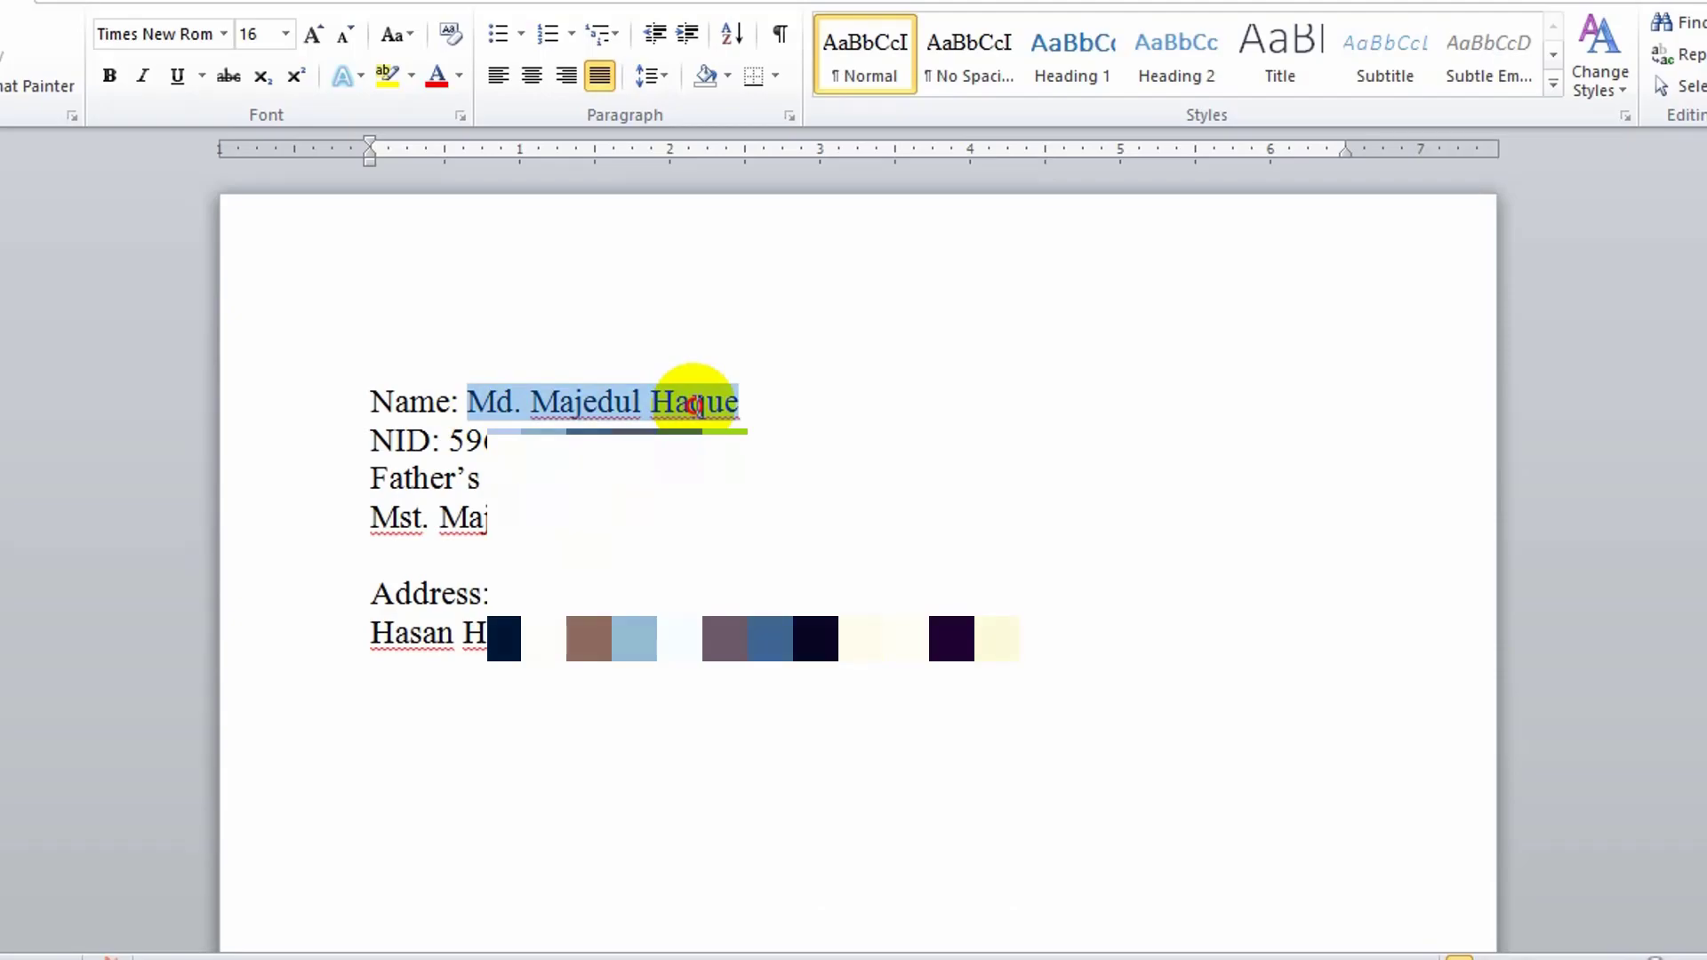
pyautogui.hotkey('ctrl', 'c')
pyautogui.hotkey('alt', 'Tab')
pyautogui.hotkey('ctrl', 'v')
# Fill the NID number from the Word notes and set the date of birth
pyautogui.click(847, 435)
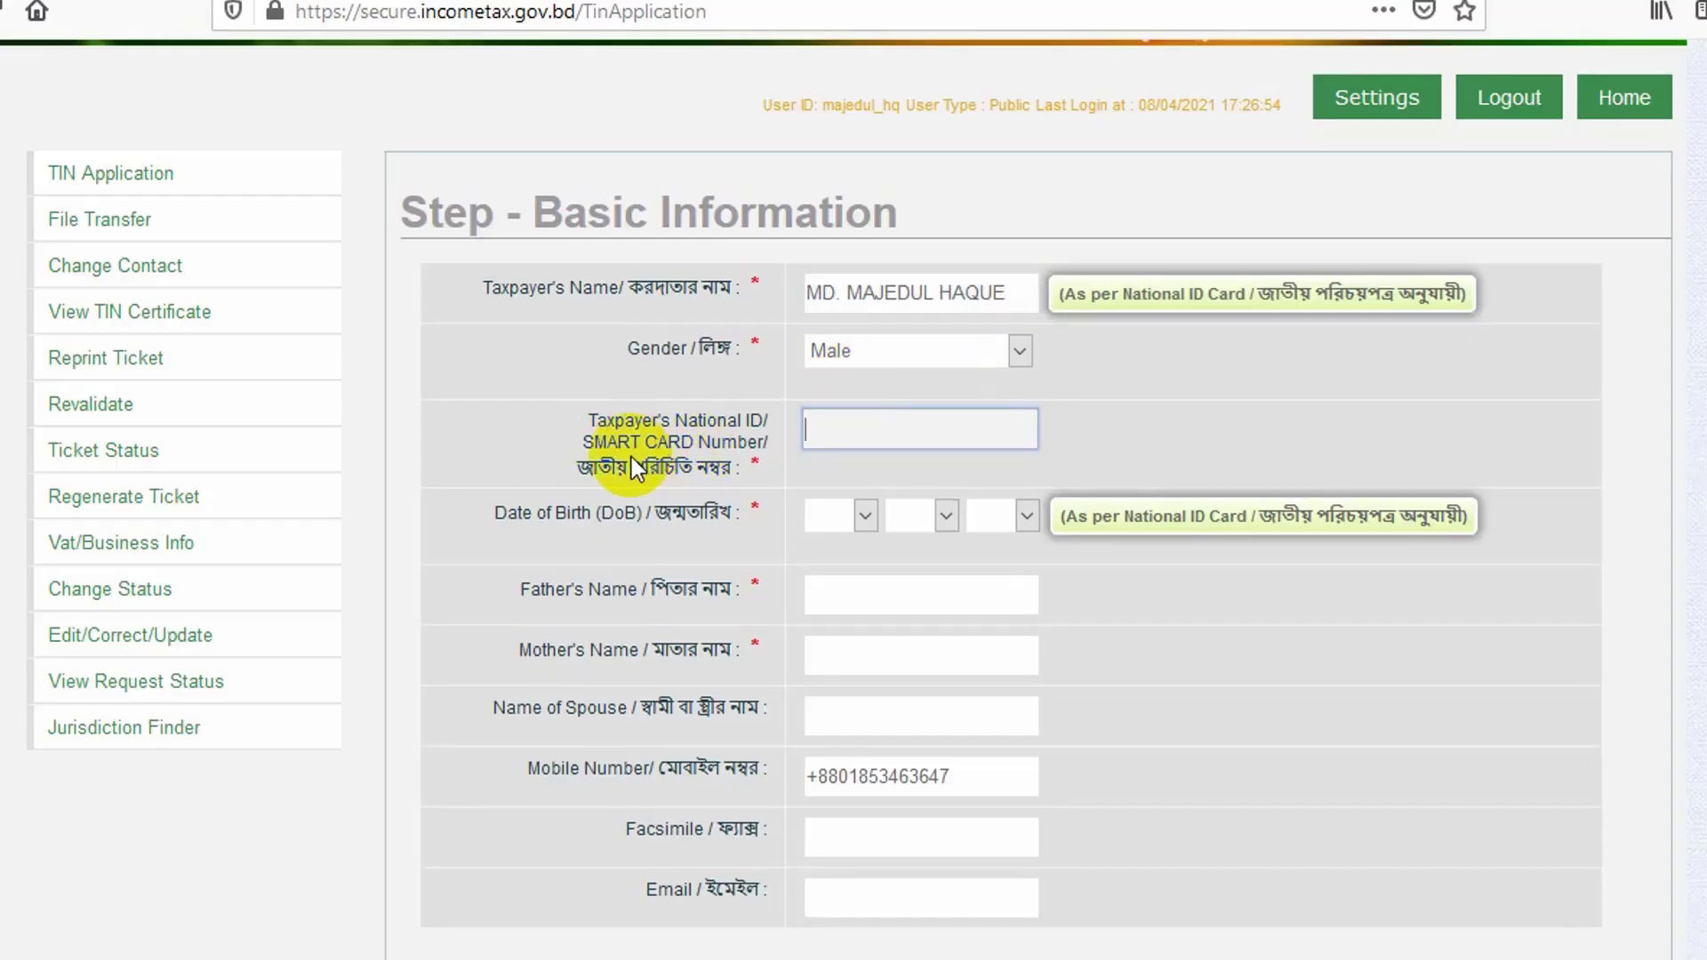
pyautogui.hotkey('alt', 'Tab')
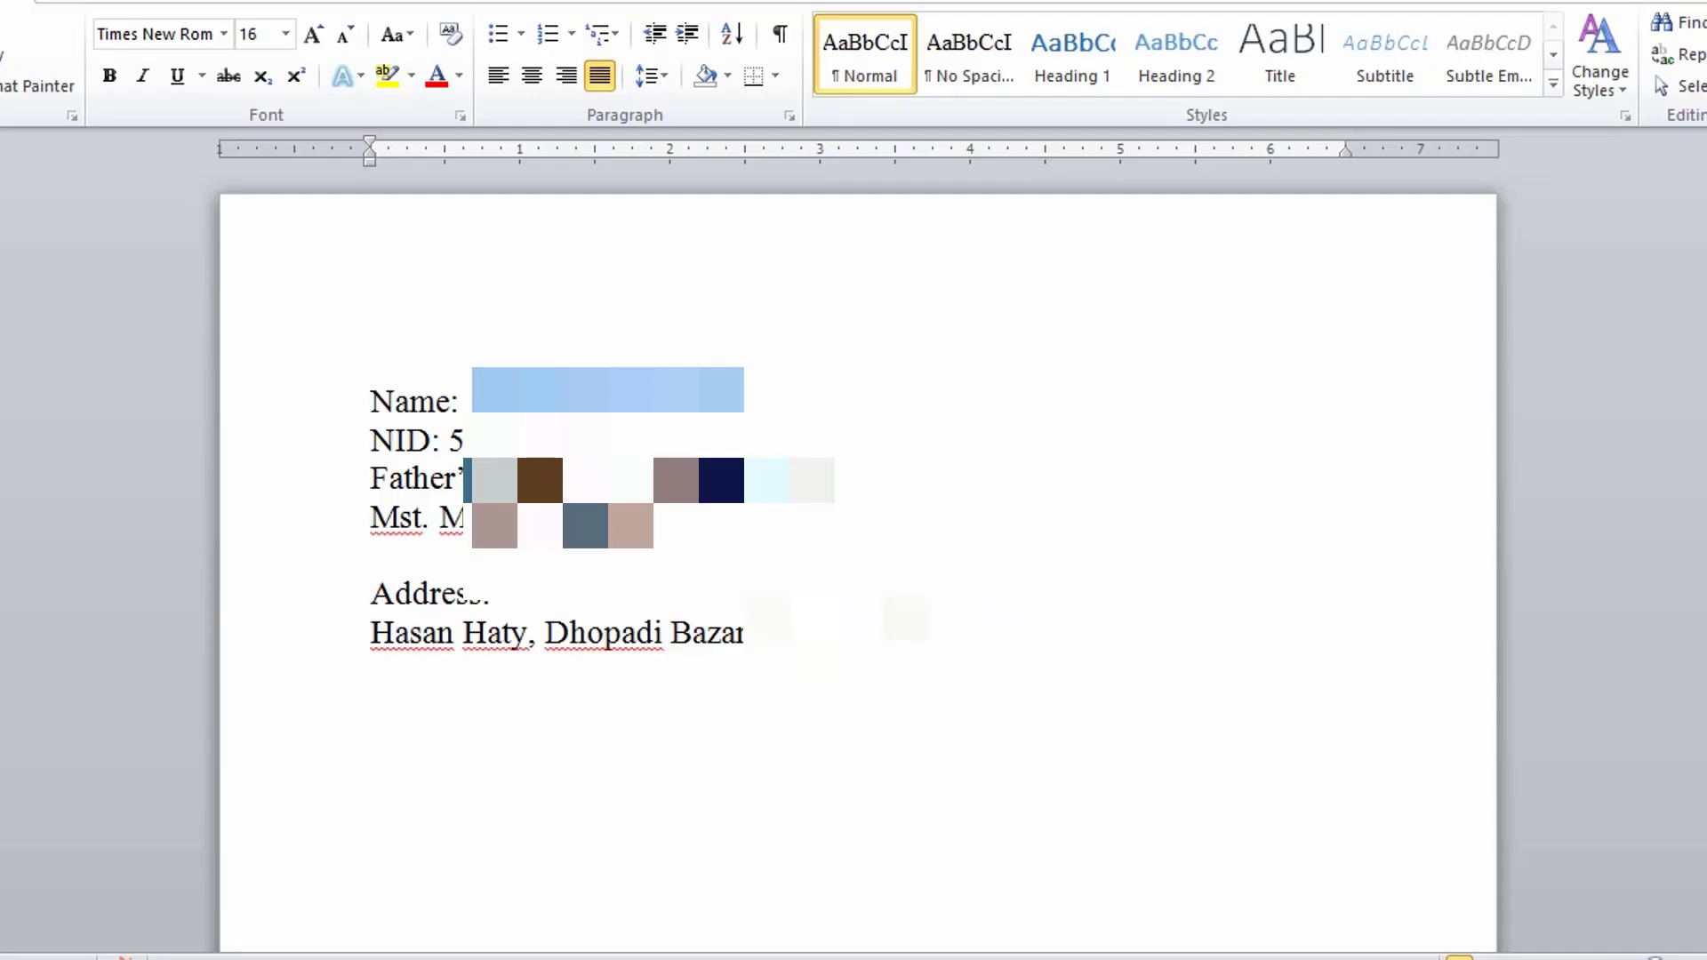
pyautogui.doubleClick(458, 442)
pyautogui.hotkey('alt', 'Tab')
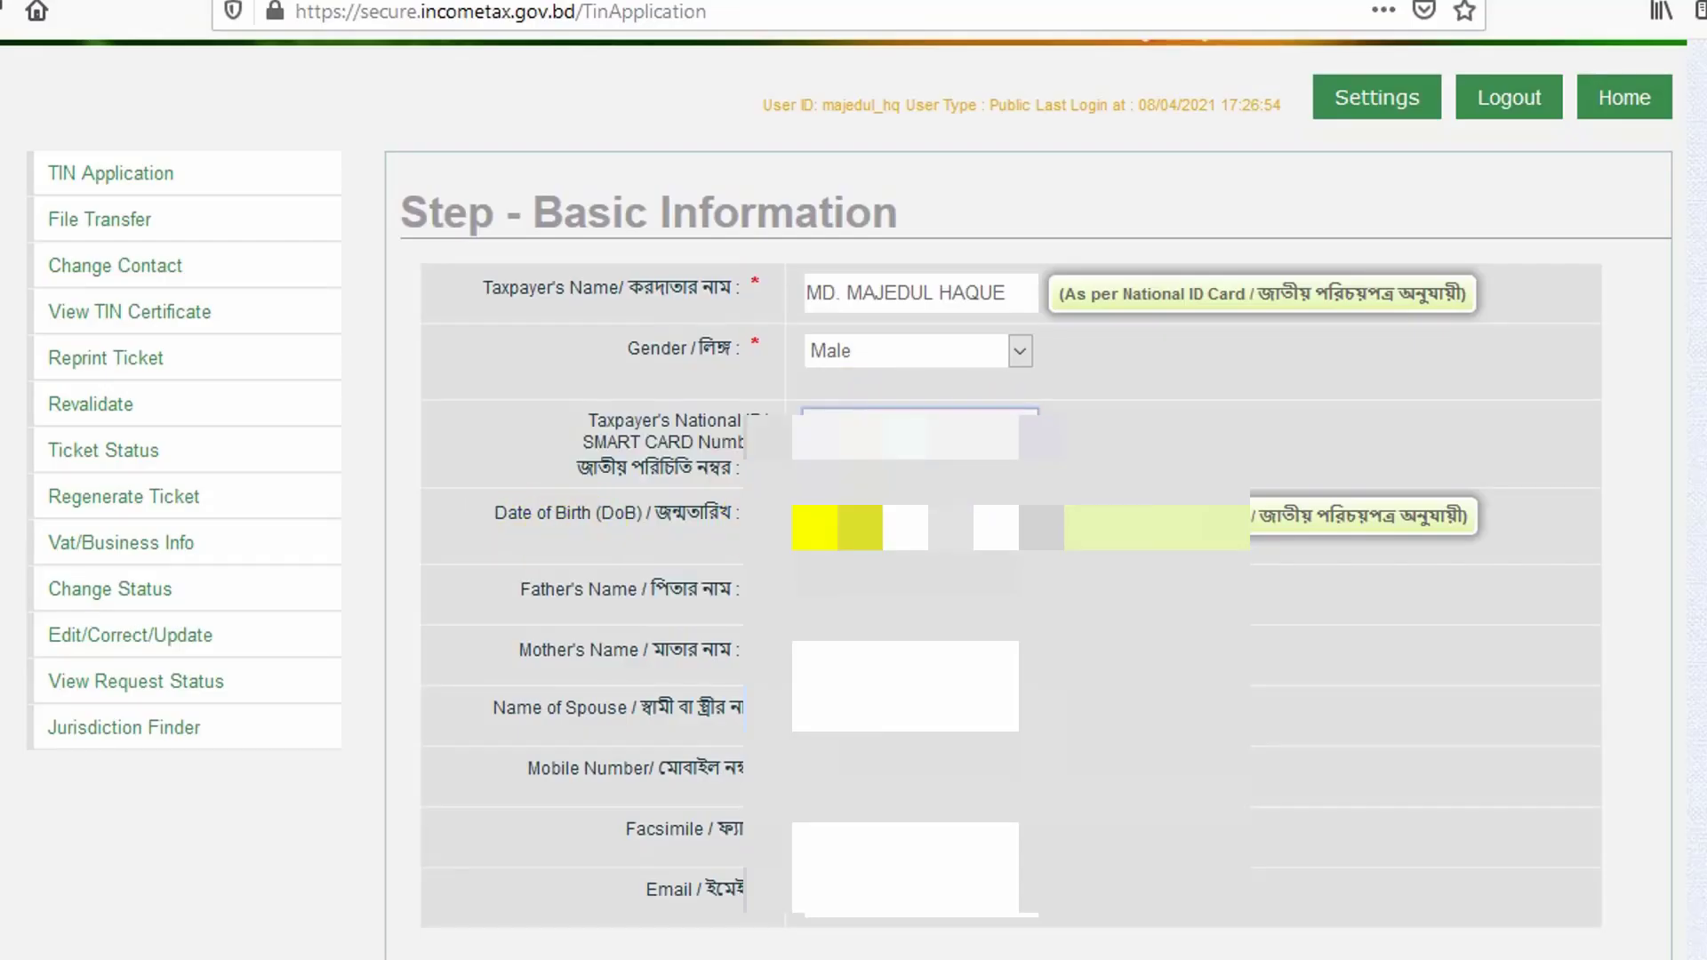
pyautogui.click(858, 527)
pyautogui.press('Escape')
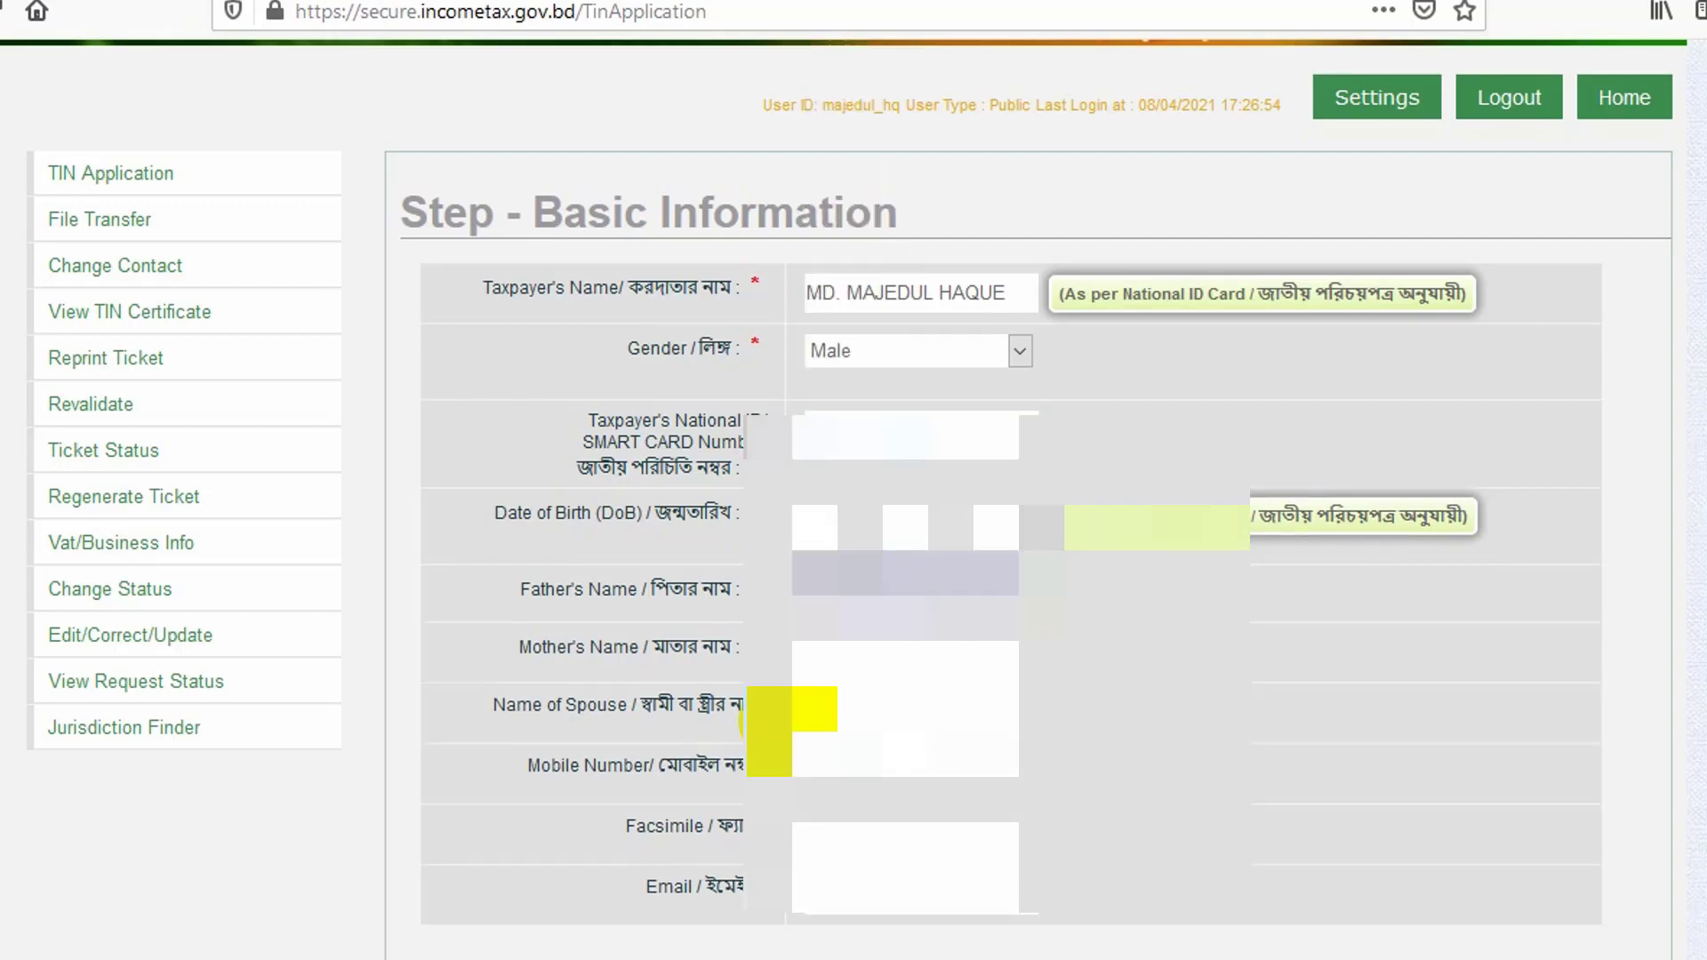
pyautogui.hotkey('alt', 'Tab')
pyautogui.hotkey('alt', 'Tab')
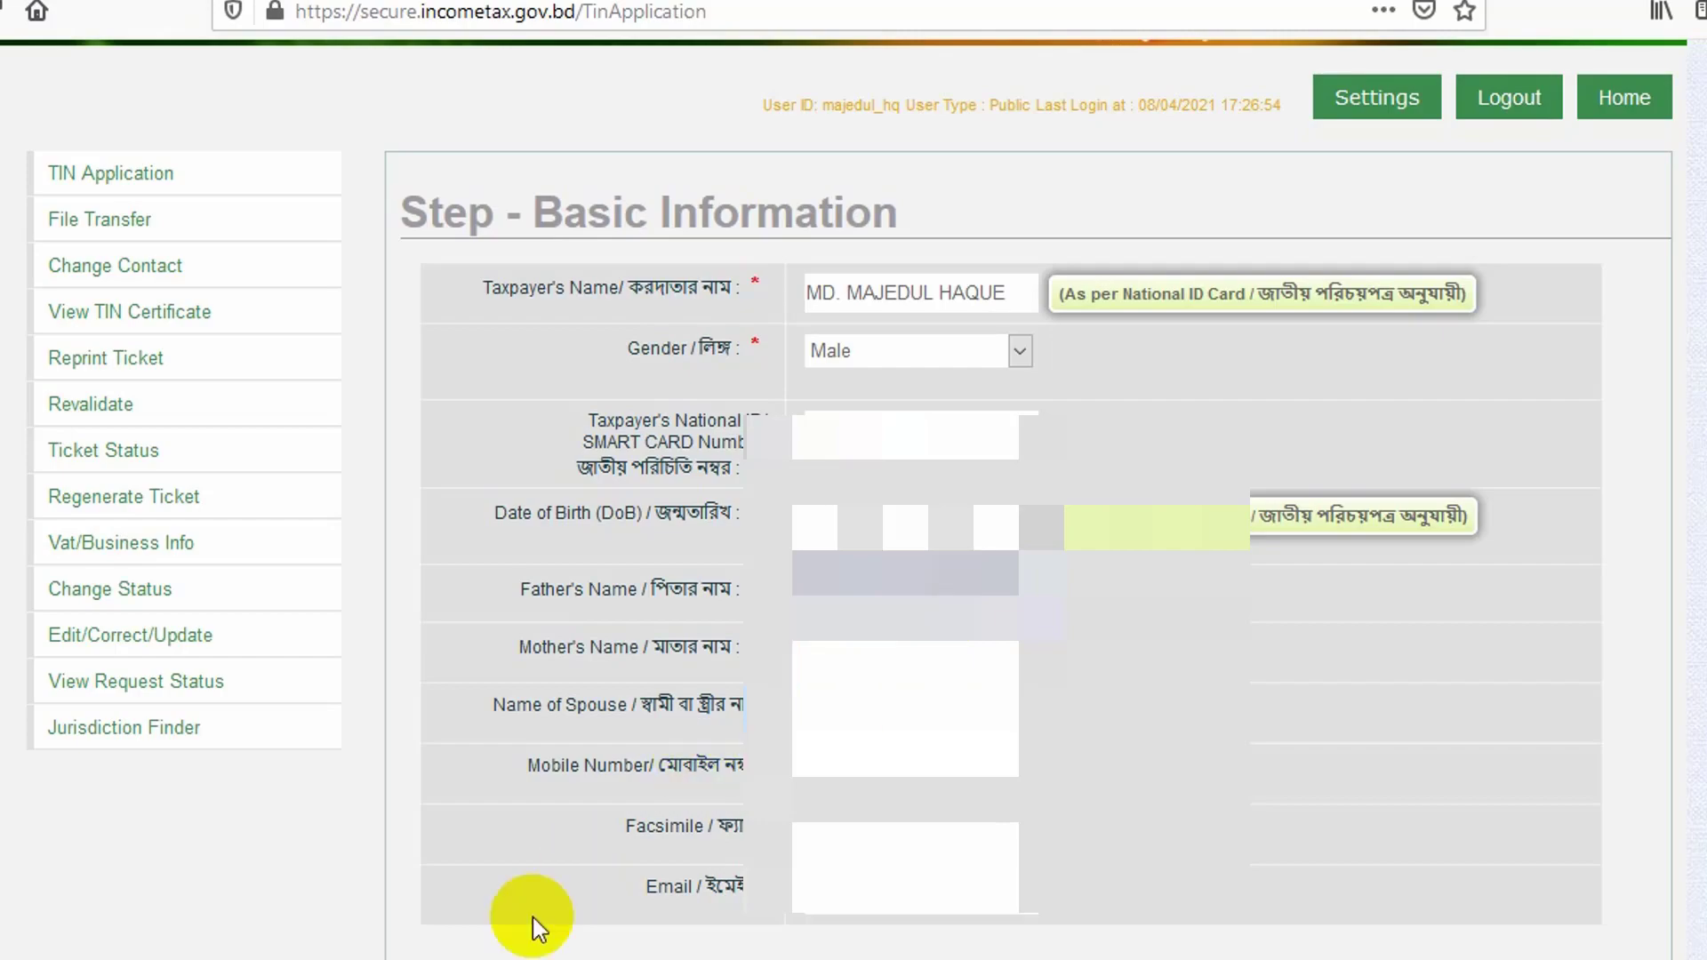
pyautogui.hotkey('alt', 'Tab')
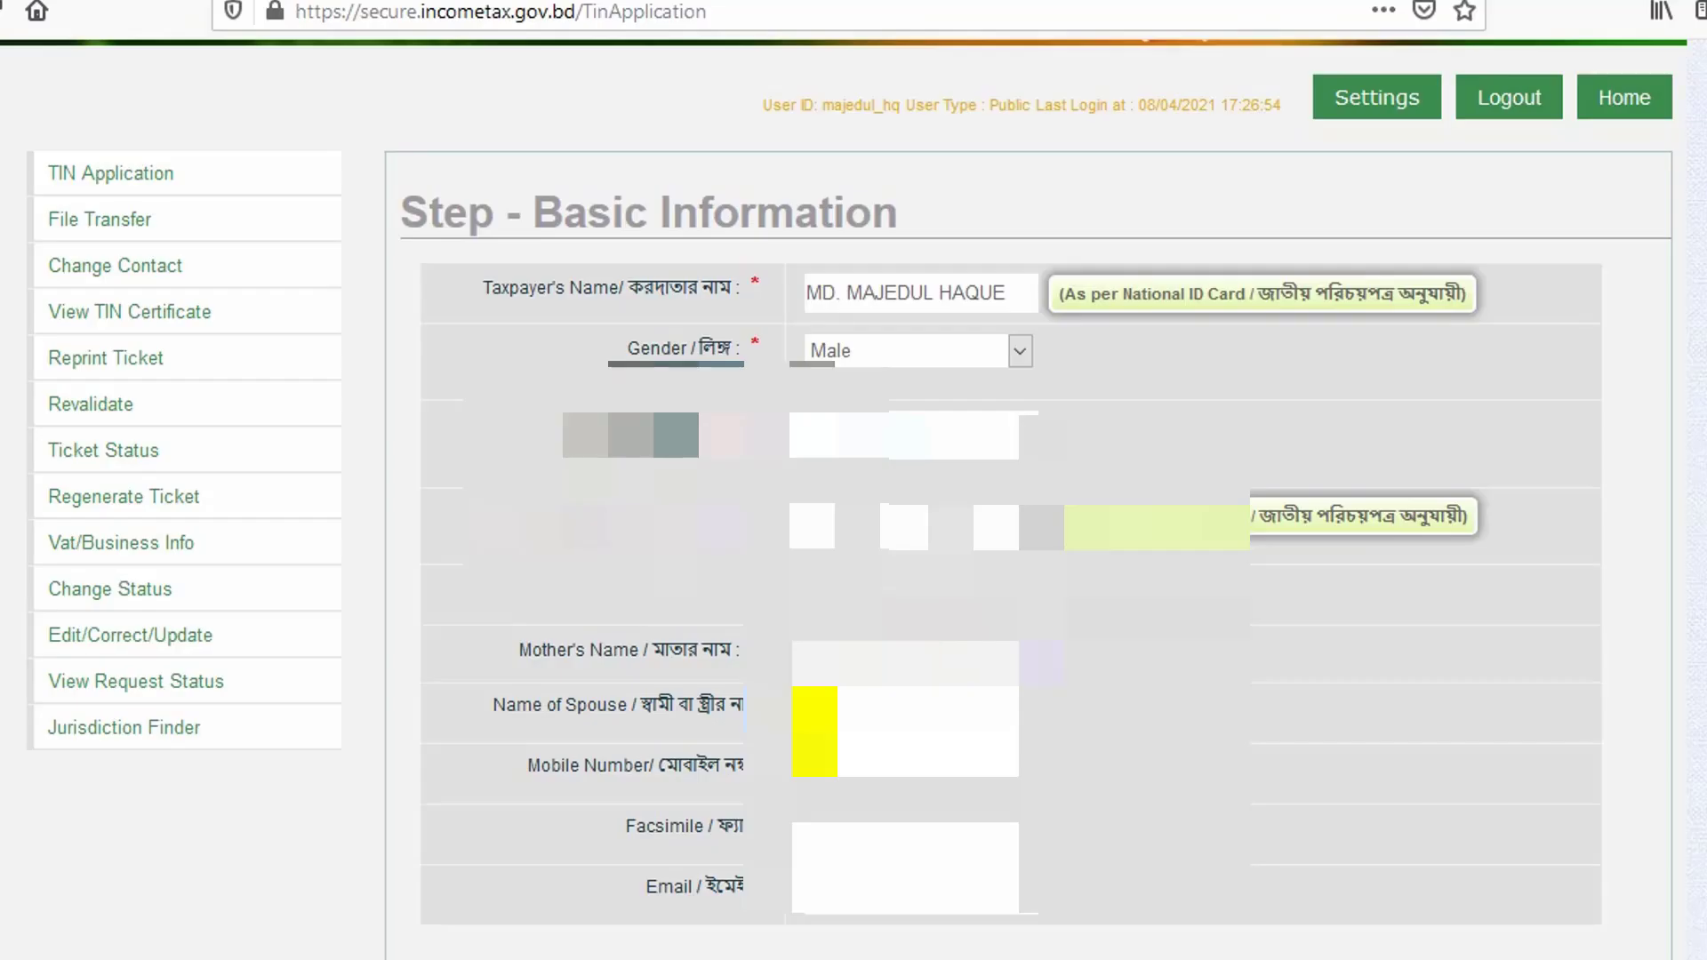
pyautogui.hotkey('alt', 'Tab')
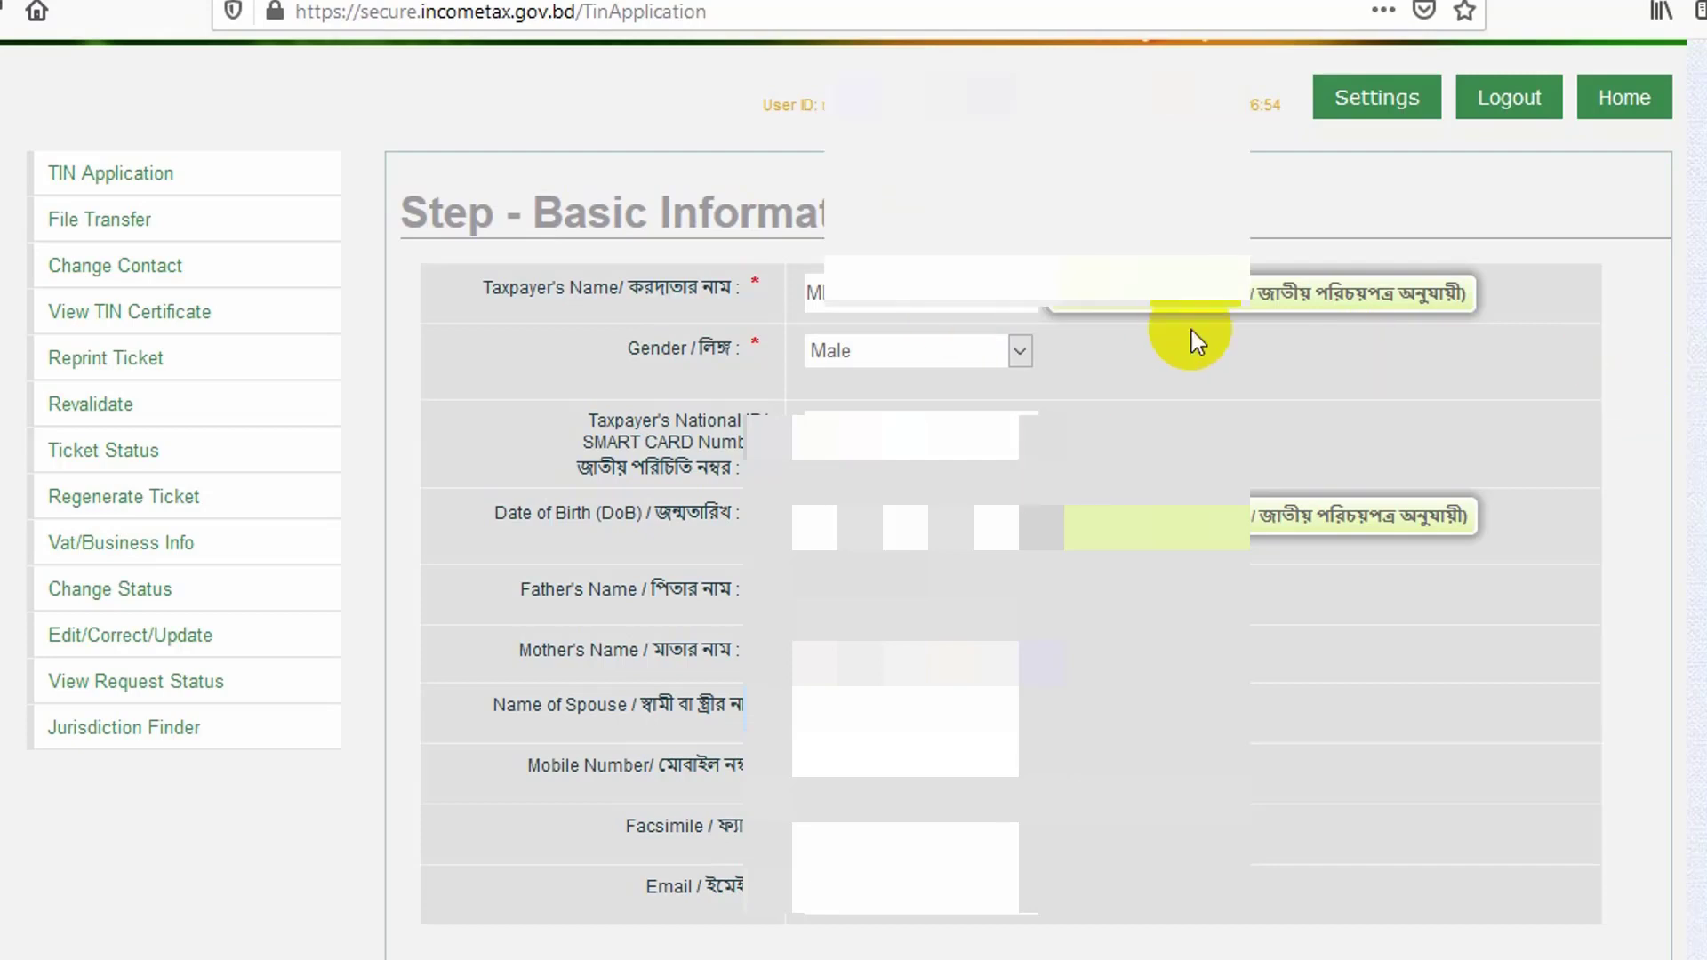
# Copy the address line from the Word notes into current address Line-1
pyautogui.scroll(-3, 781, 495)
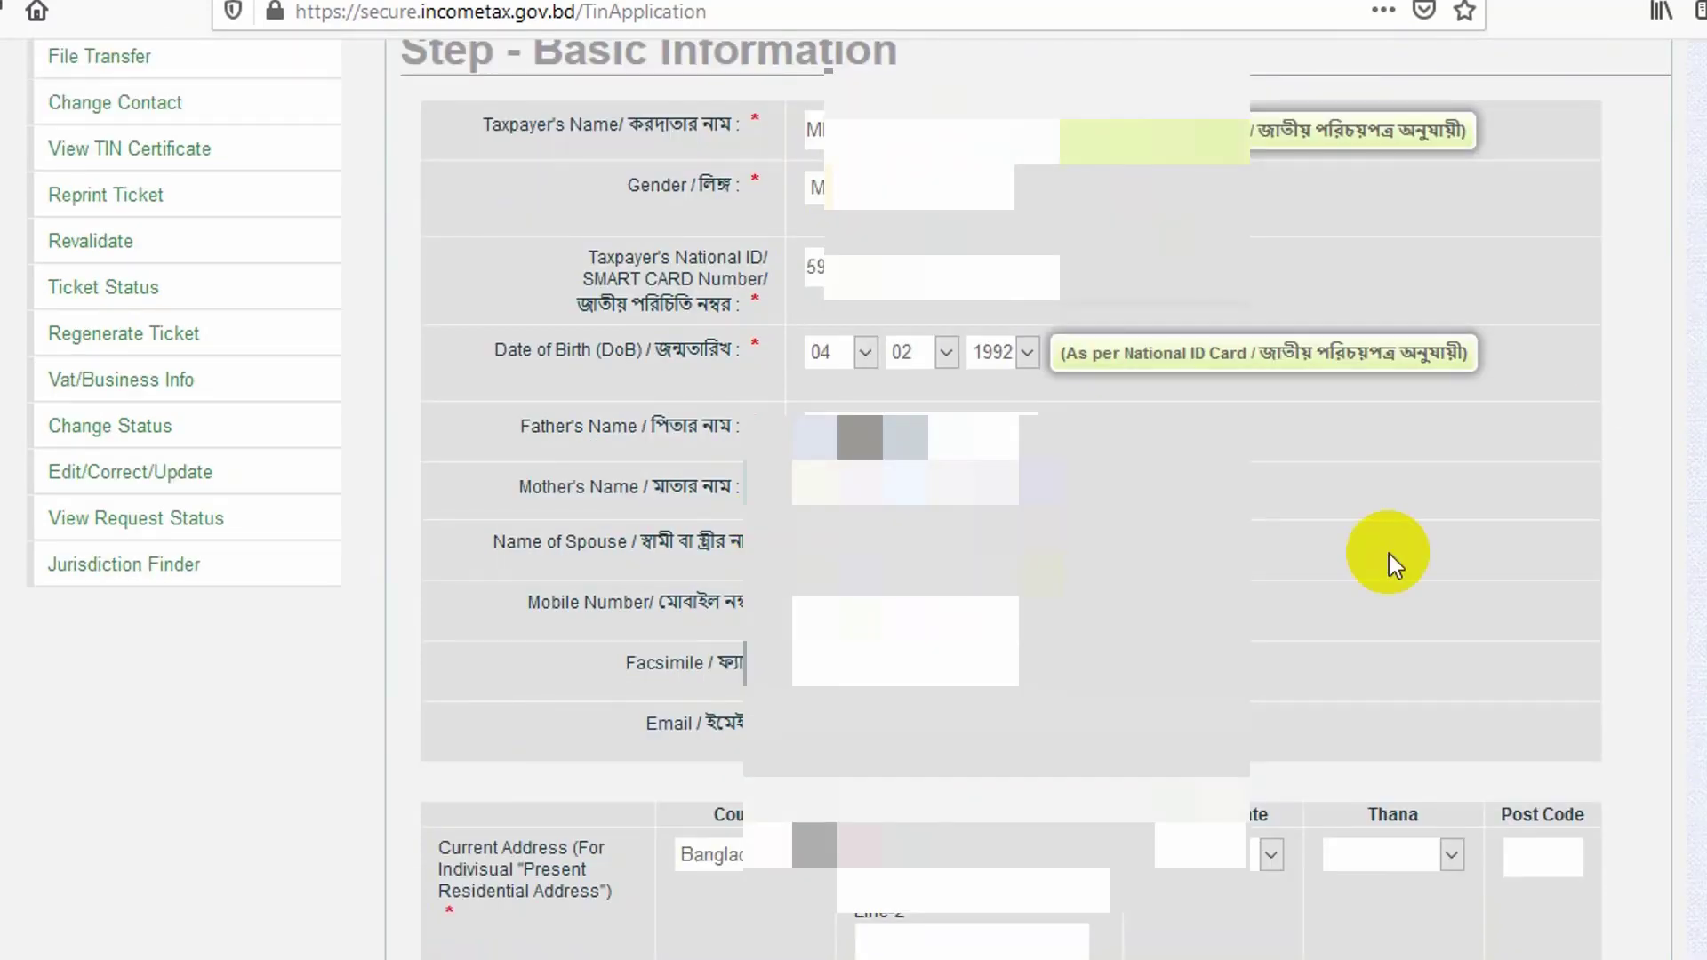
pyautogui.scroll(-5, 977, 498)
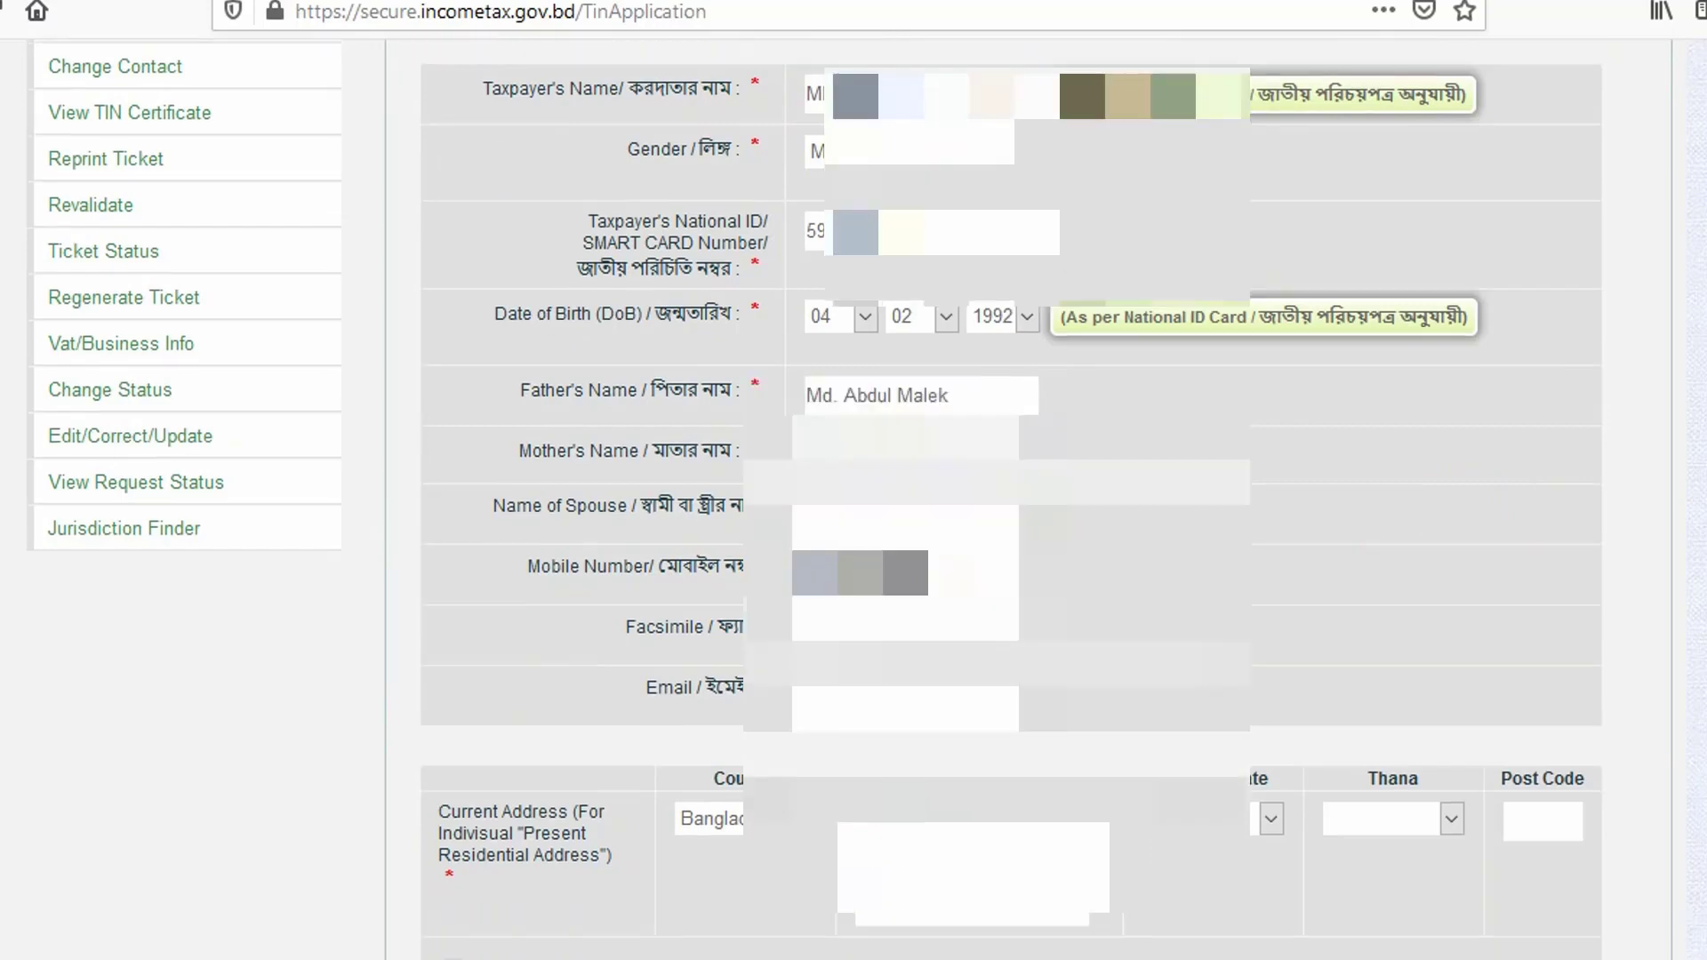
pyautogui.scroll(-2, 529, 572)
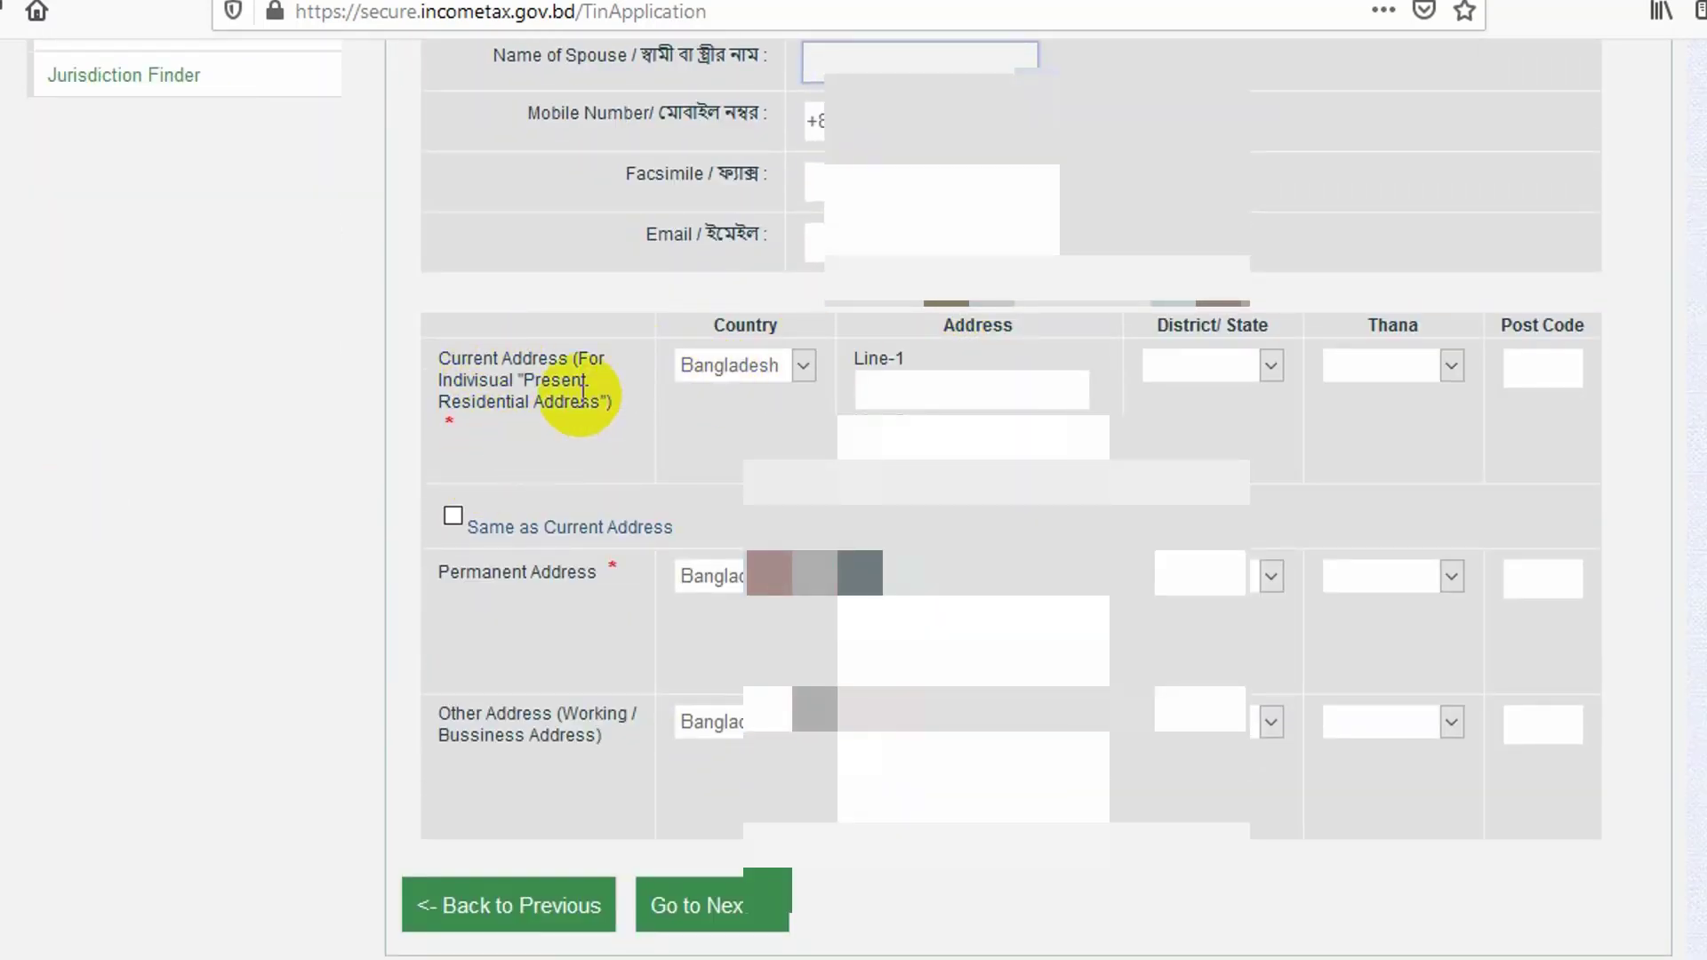
pyautogui.click(940, 378)
pyautogui.hotkey('alt', 'Tab')
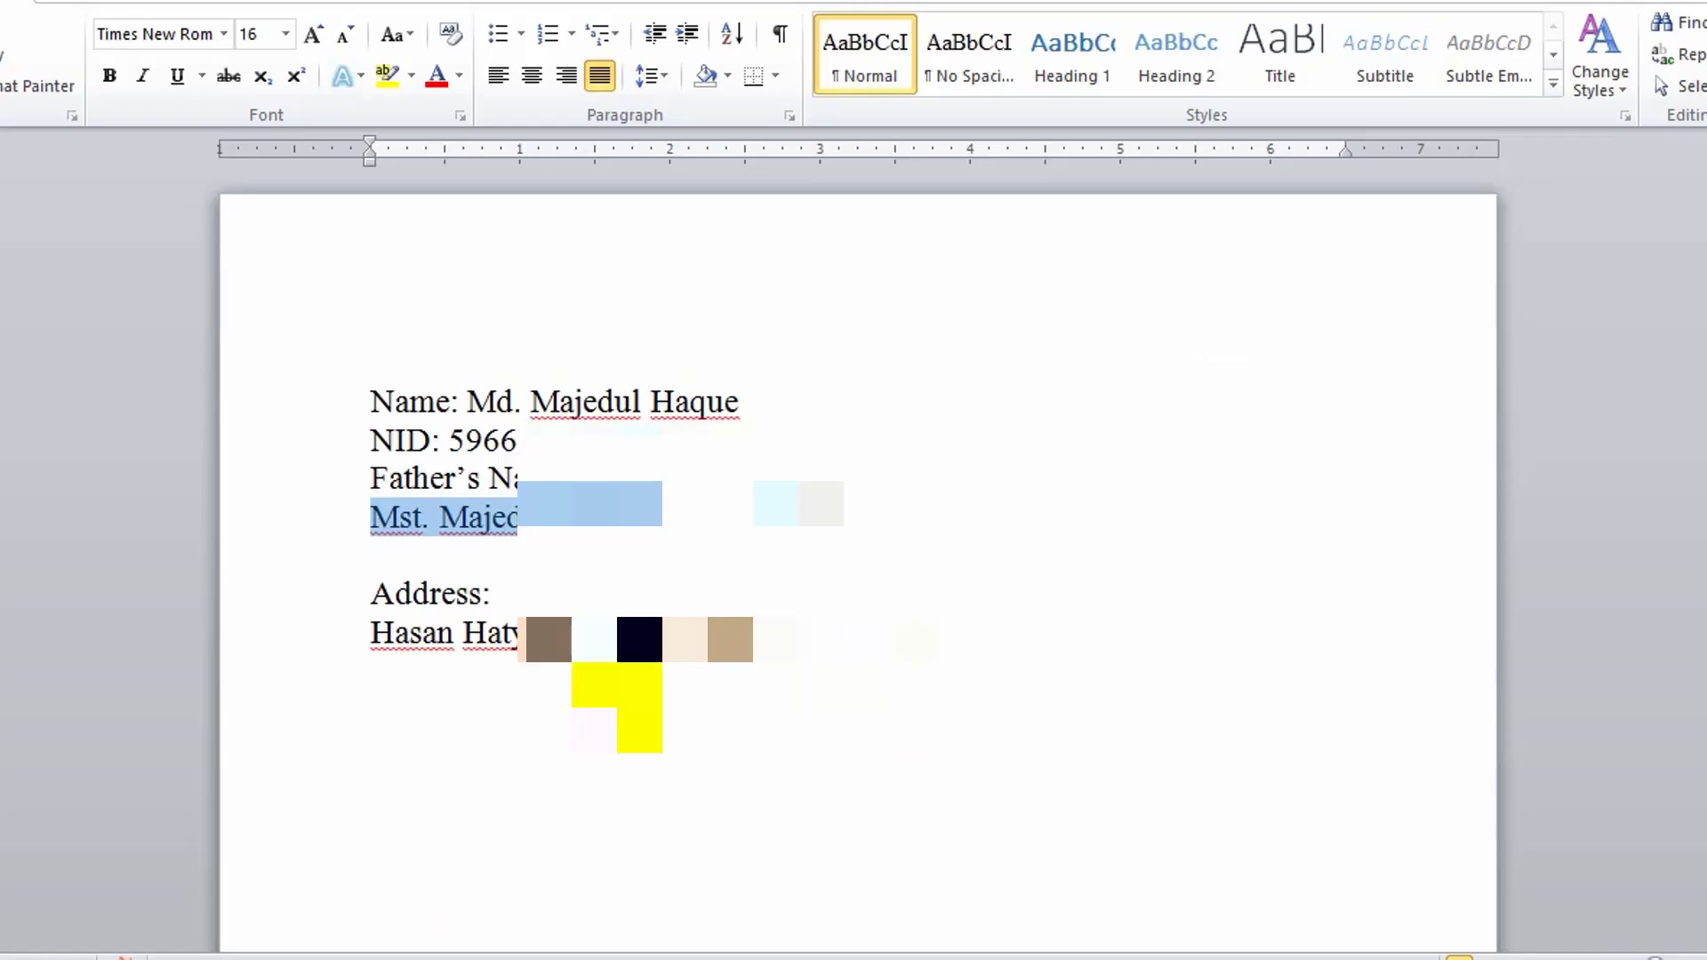
pyautogui.click(371, 633)
pyautogui.moveTo(371, 633); pyautogui.dragTo(753, 638)
pyautogui.rightClick(703, 633)
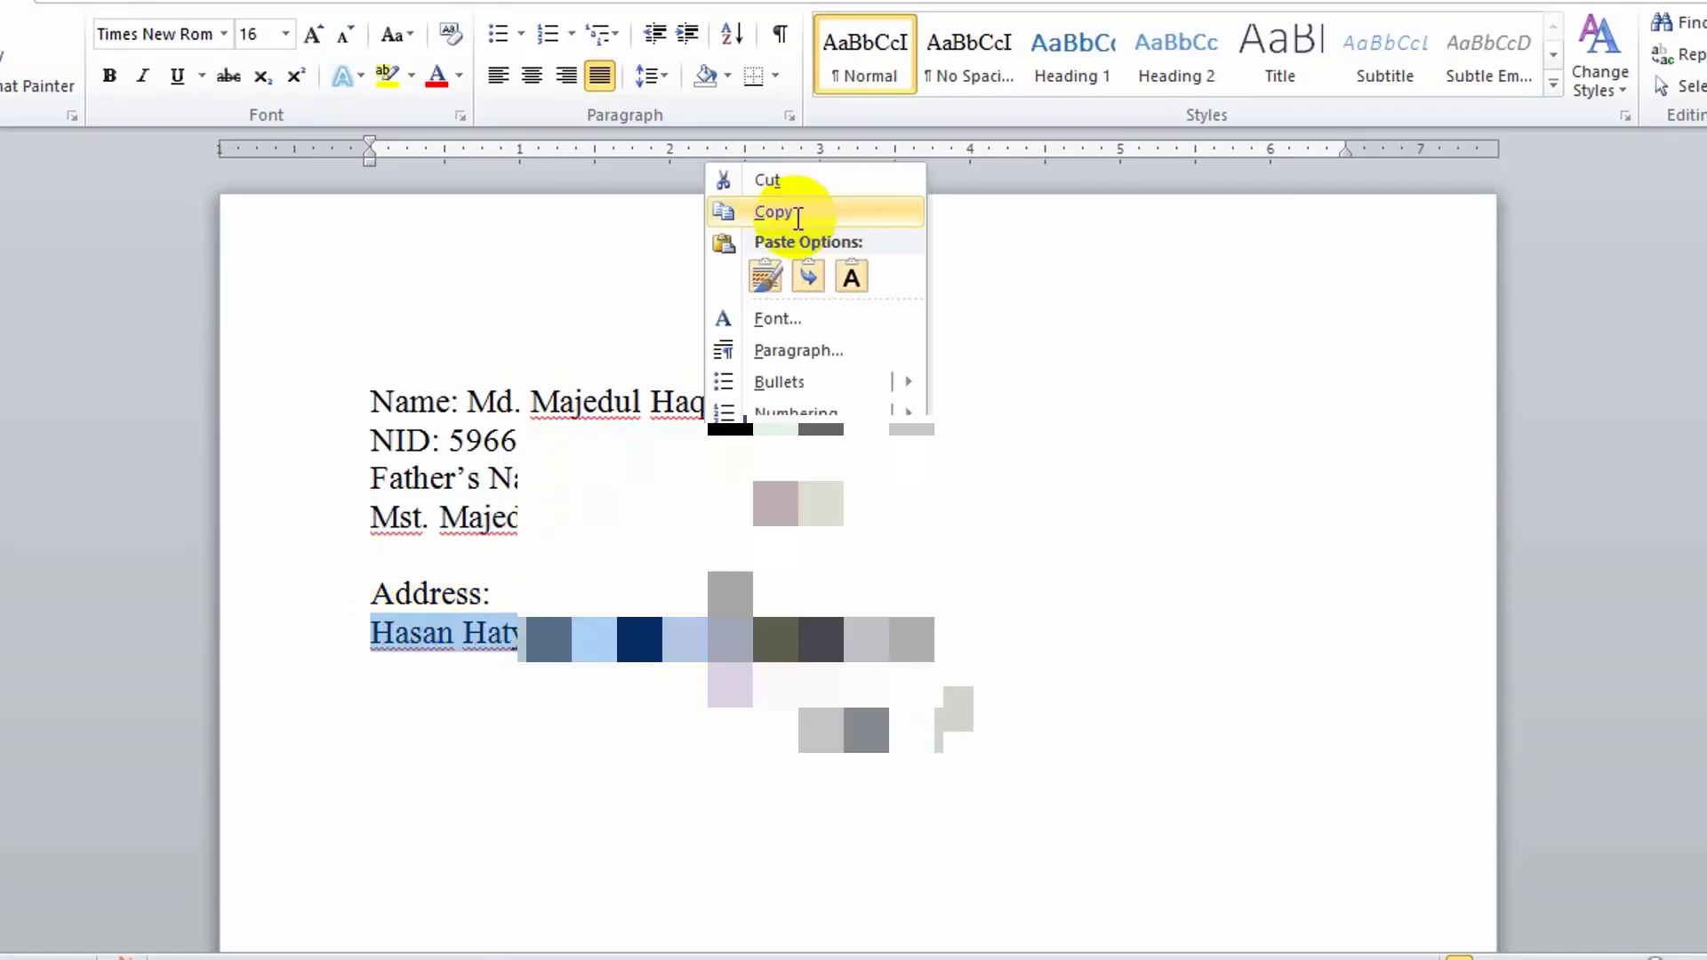
pyautogui.click(781, 210)
pyautogui.click(434, 950)
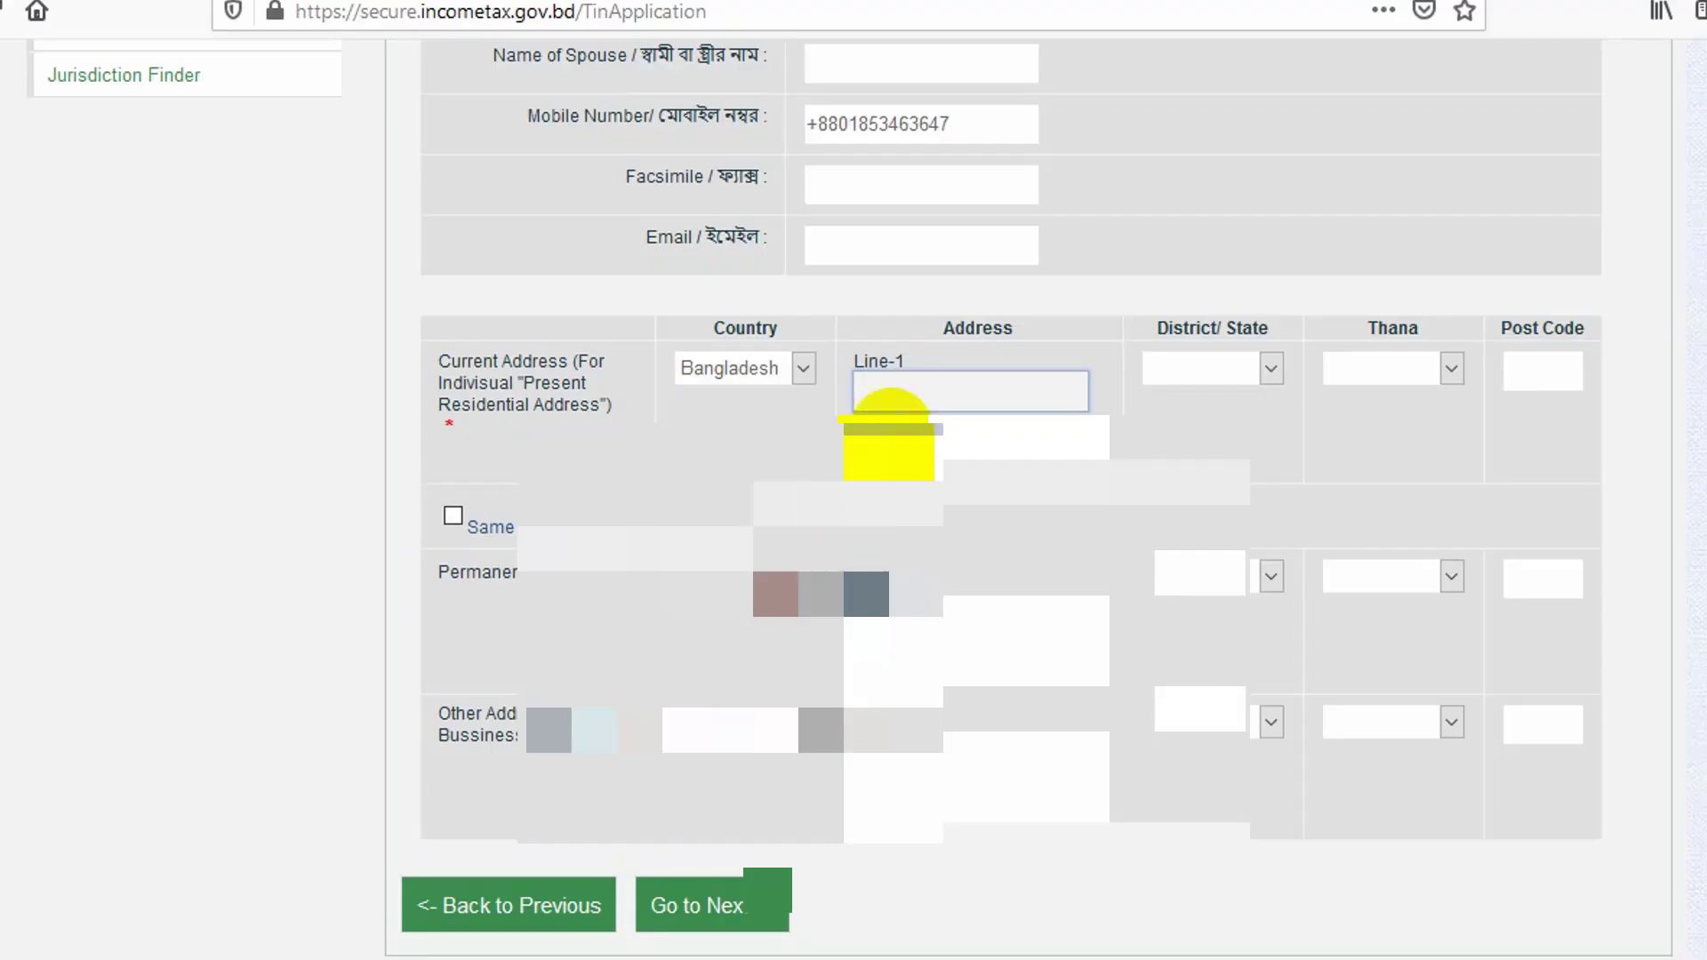
pyautogui.rightClick(933, 384)
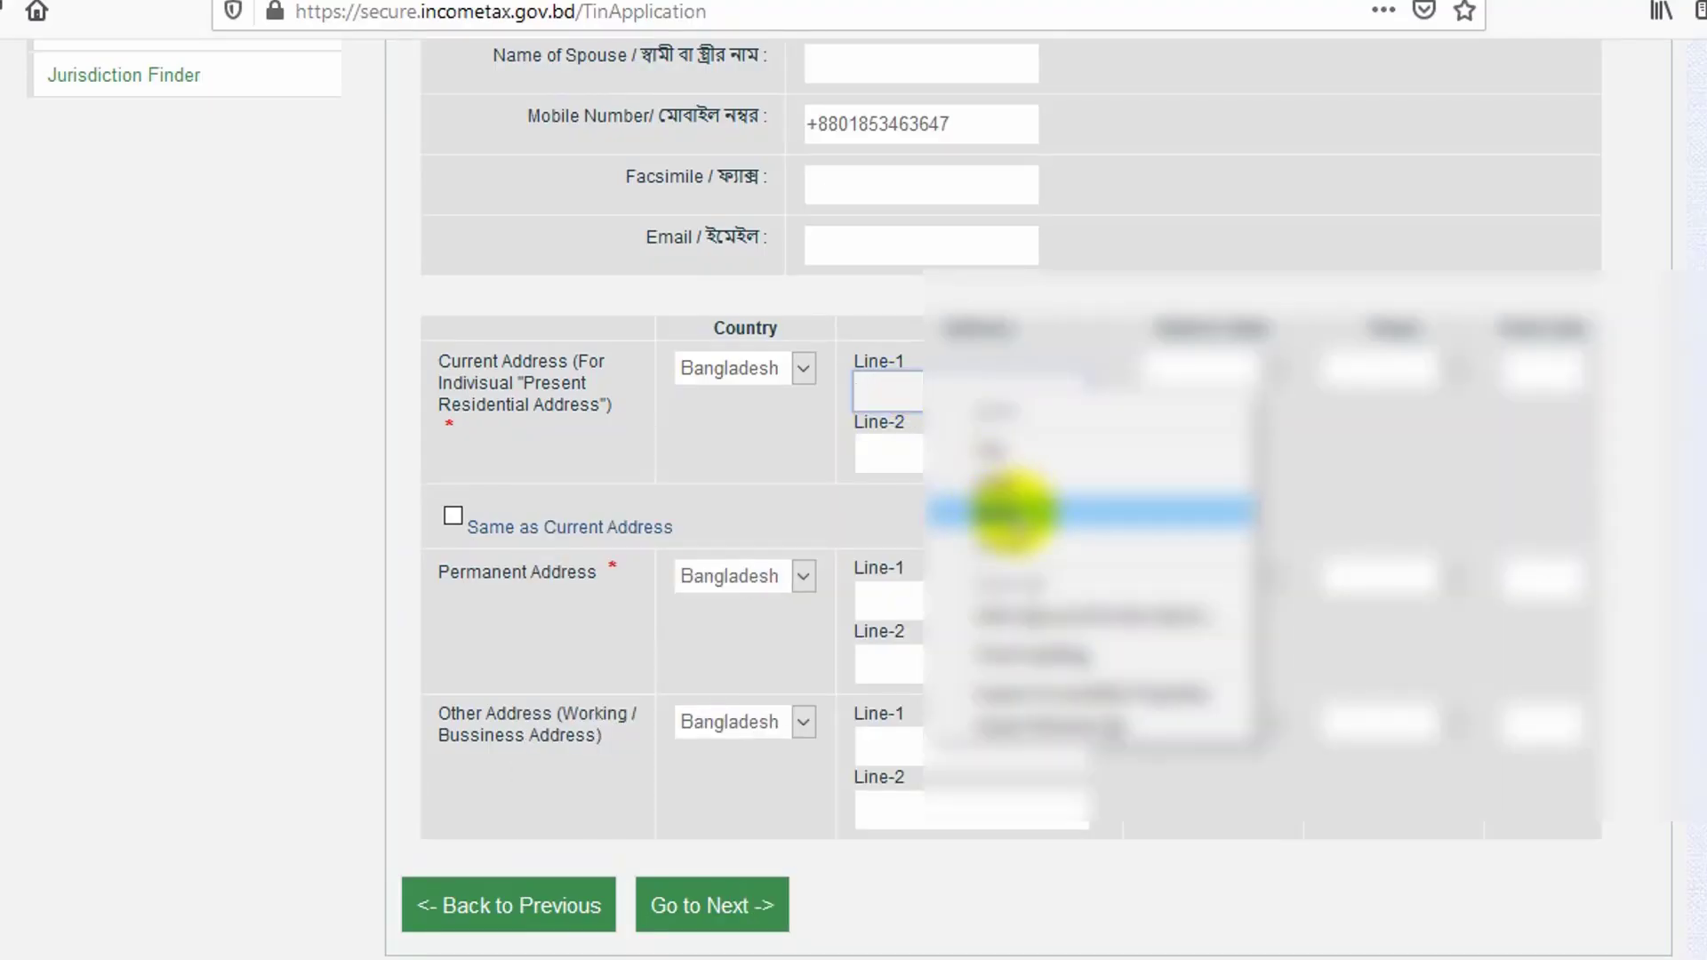
pyautogui.click(1013, 512)
# Set district Jhenaidah and thana Kaligonj, and tick Same as Current Address
pyautogui.click(1205, 362)
pyautogui.press('j')
pyautogui.press('Return')
pyautogui.click(1378, 369)
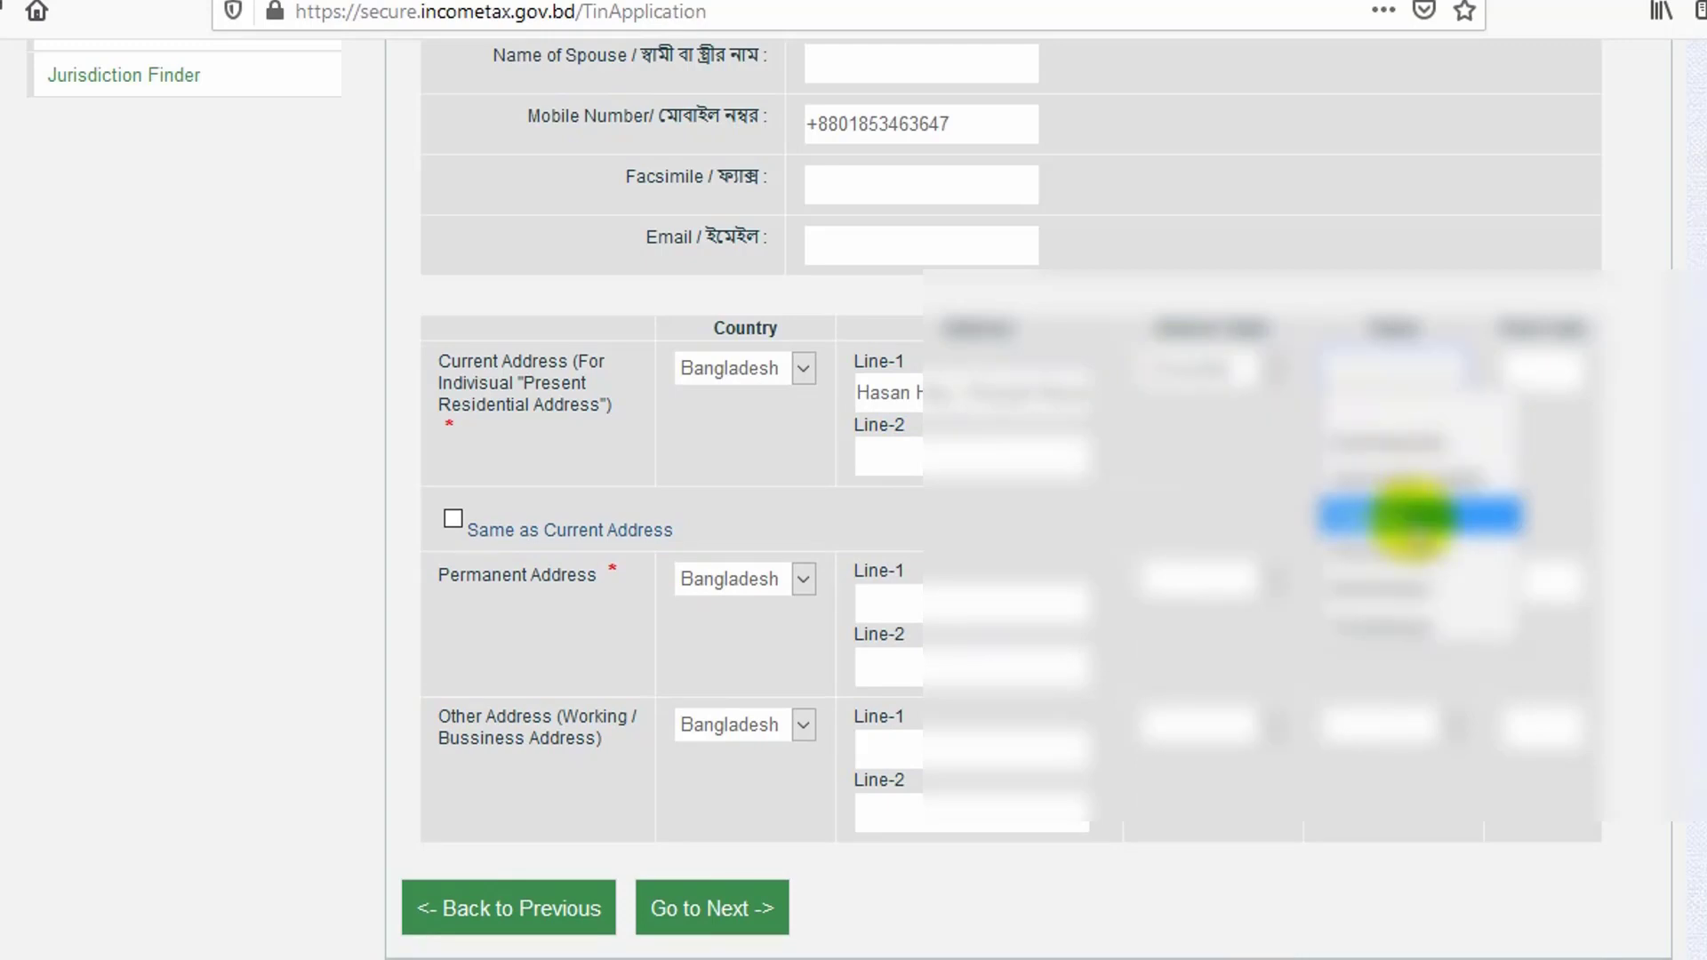
pyautogui.click(1410, 507)
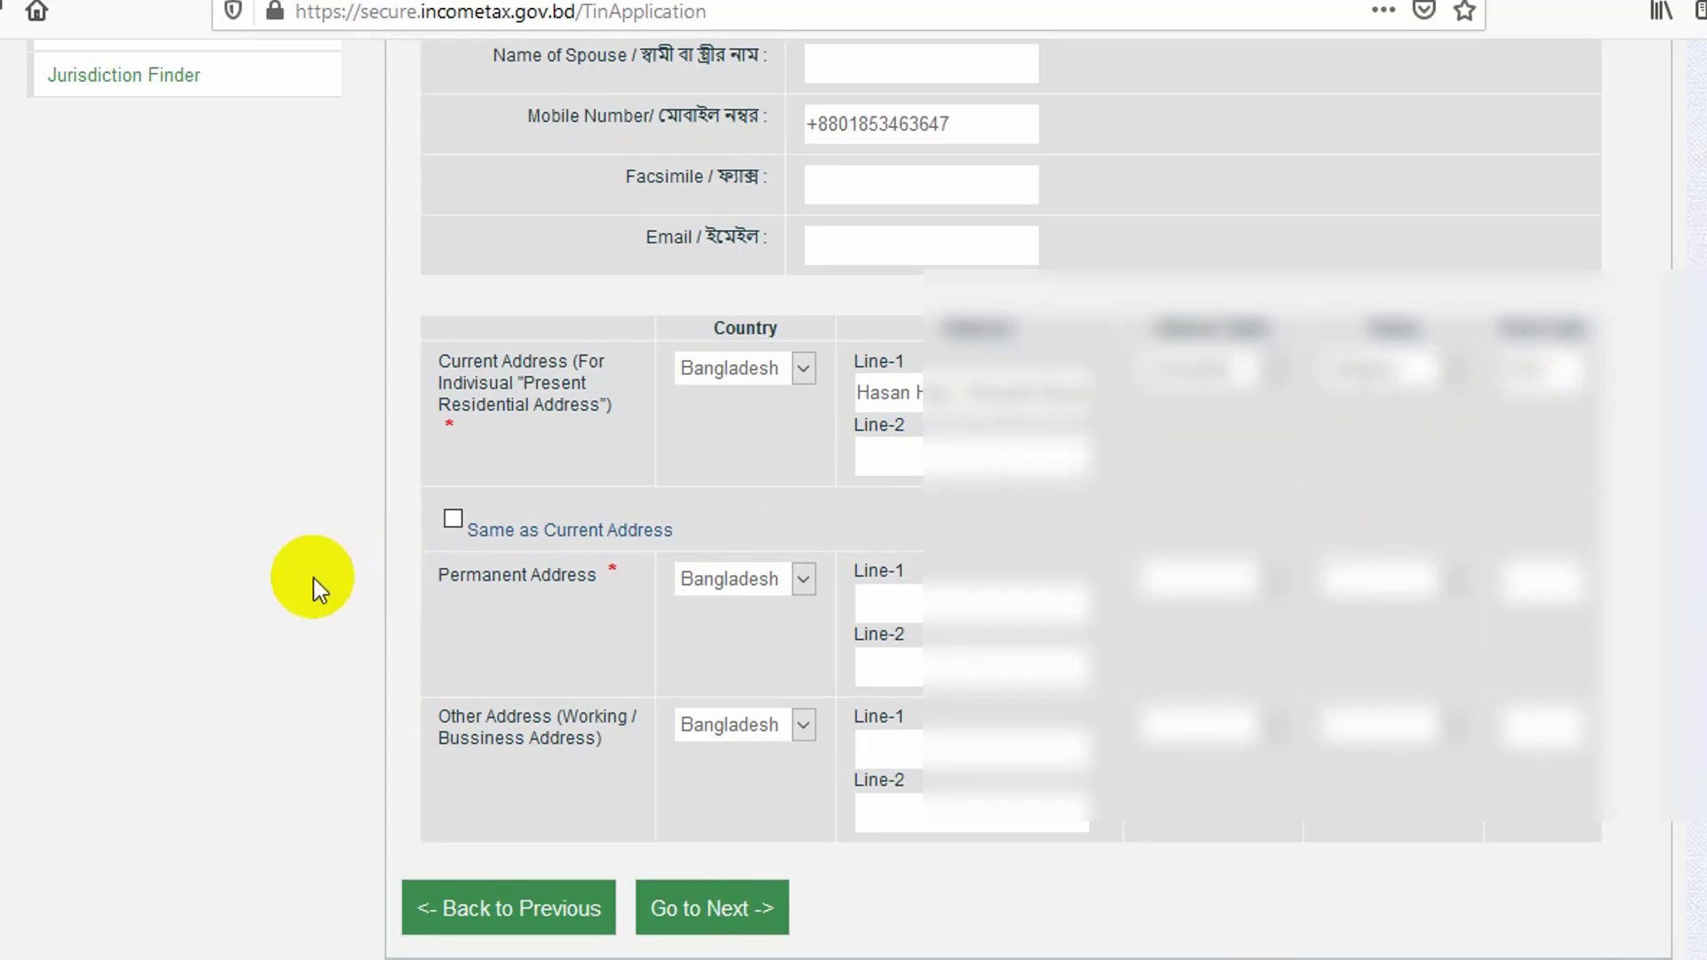
pyautogui.click(452, 518)
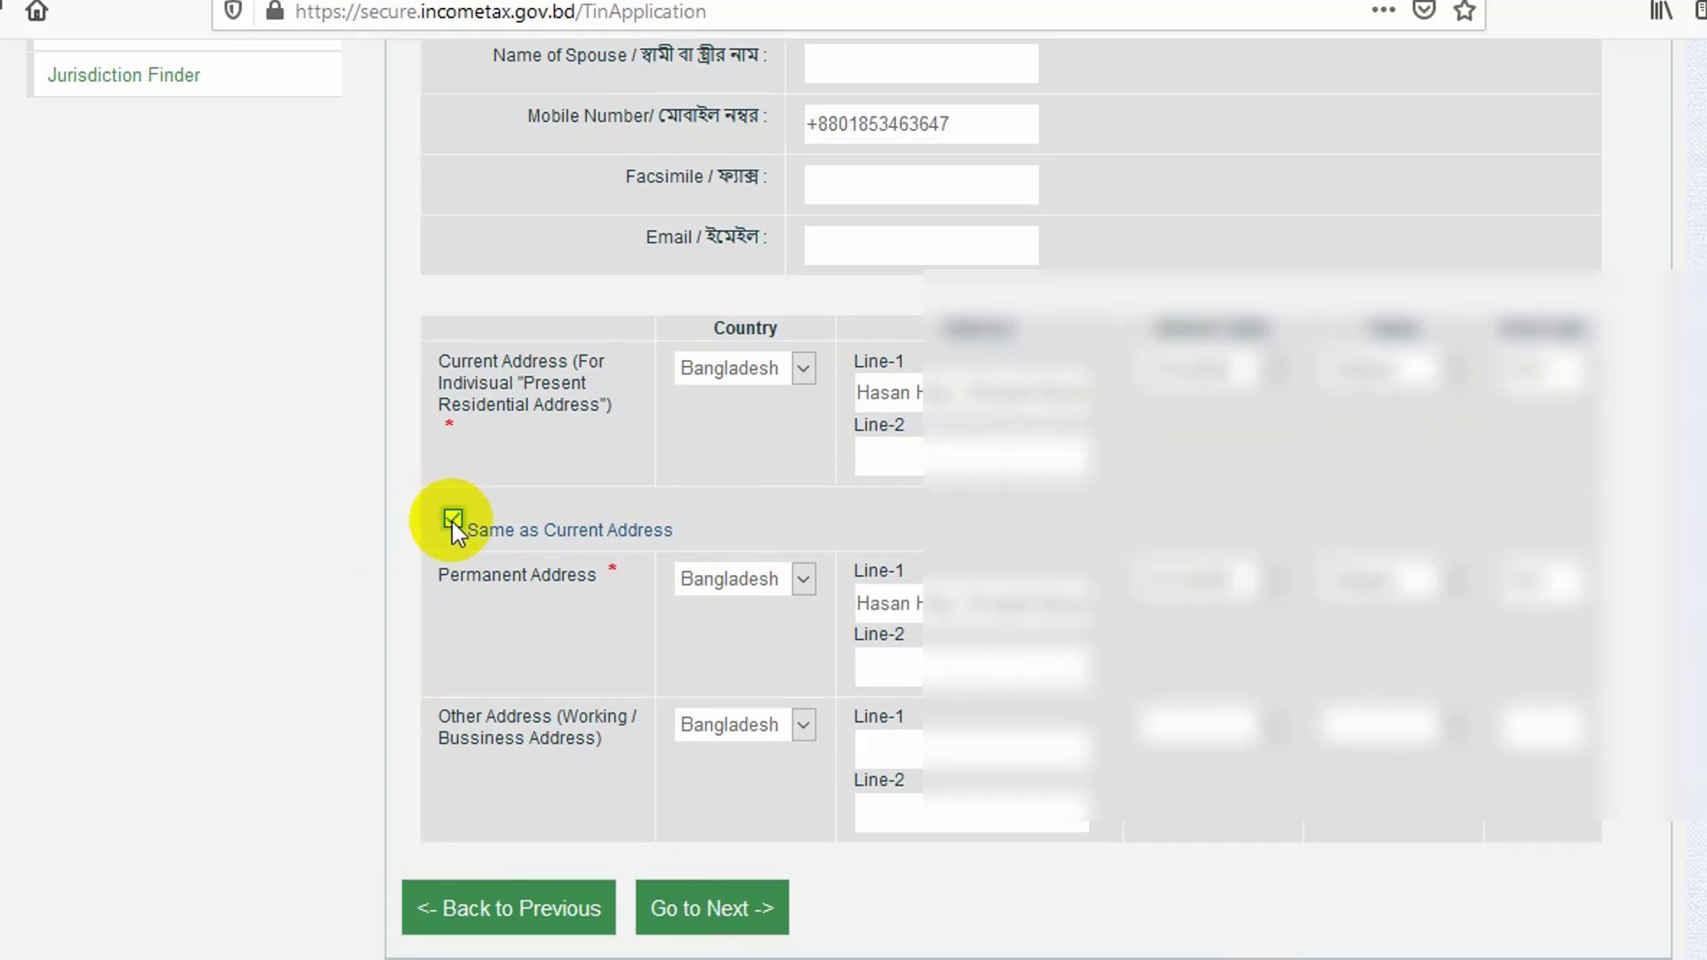
pyautogui.scroll(-2, 978, 498)
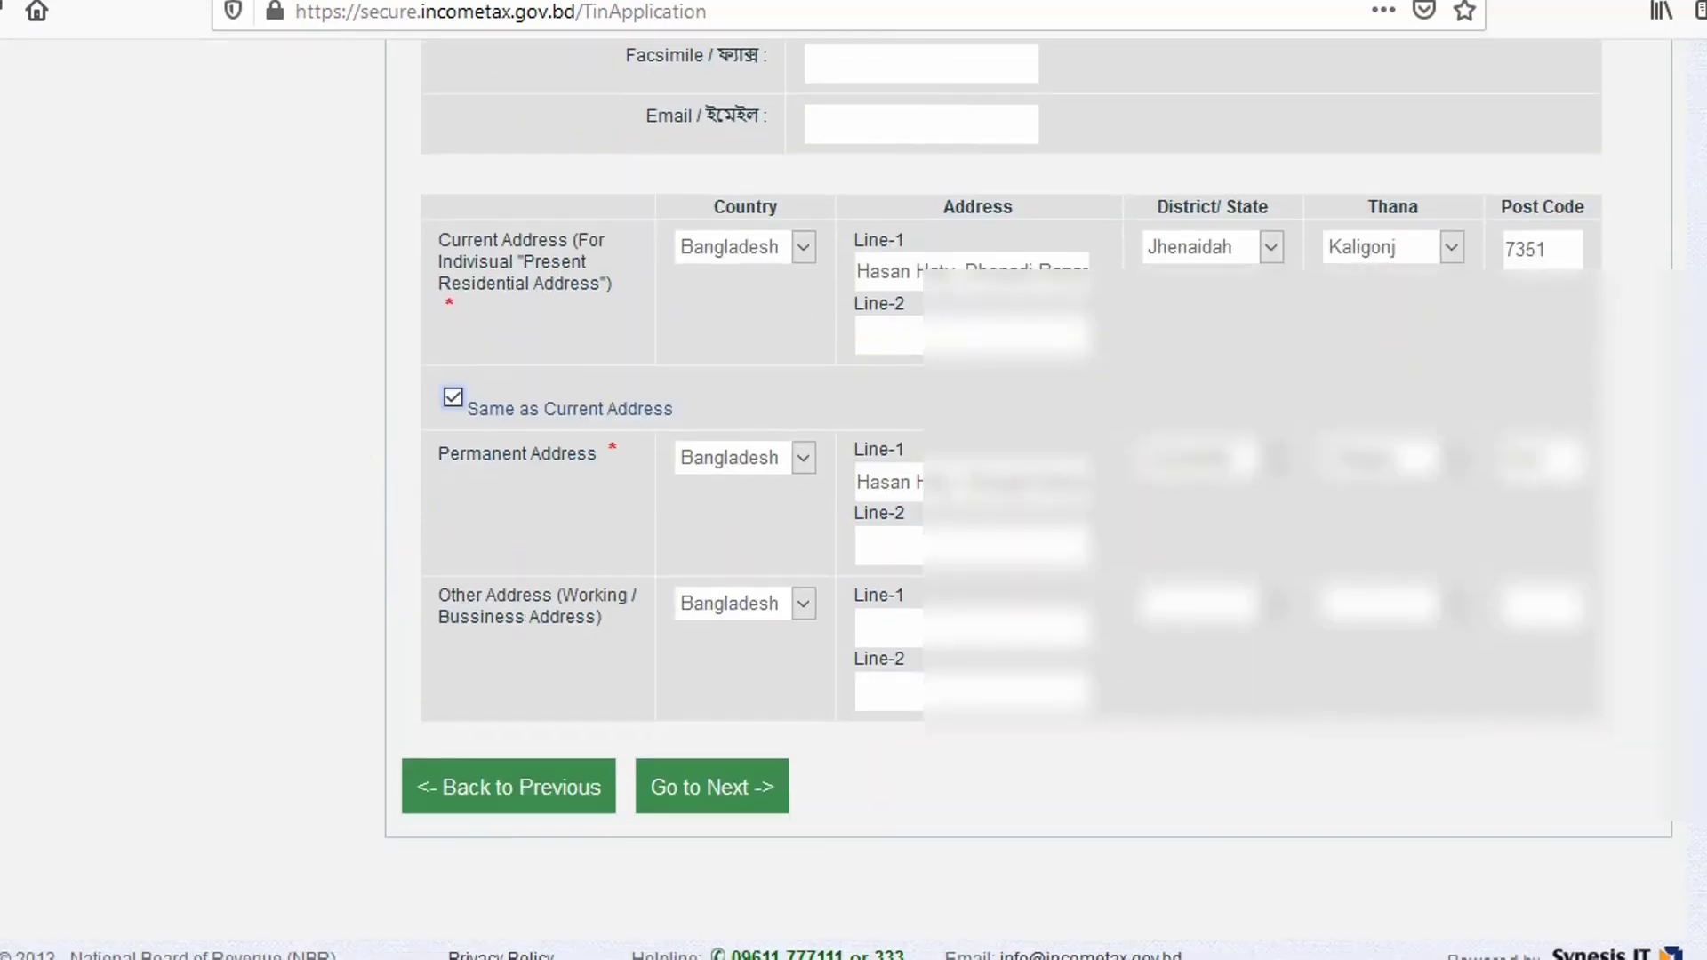
# Advance to the Final Preview and tick the declaration that the information is correct
pyautogui.click(727, 794)
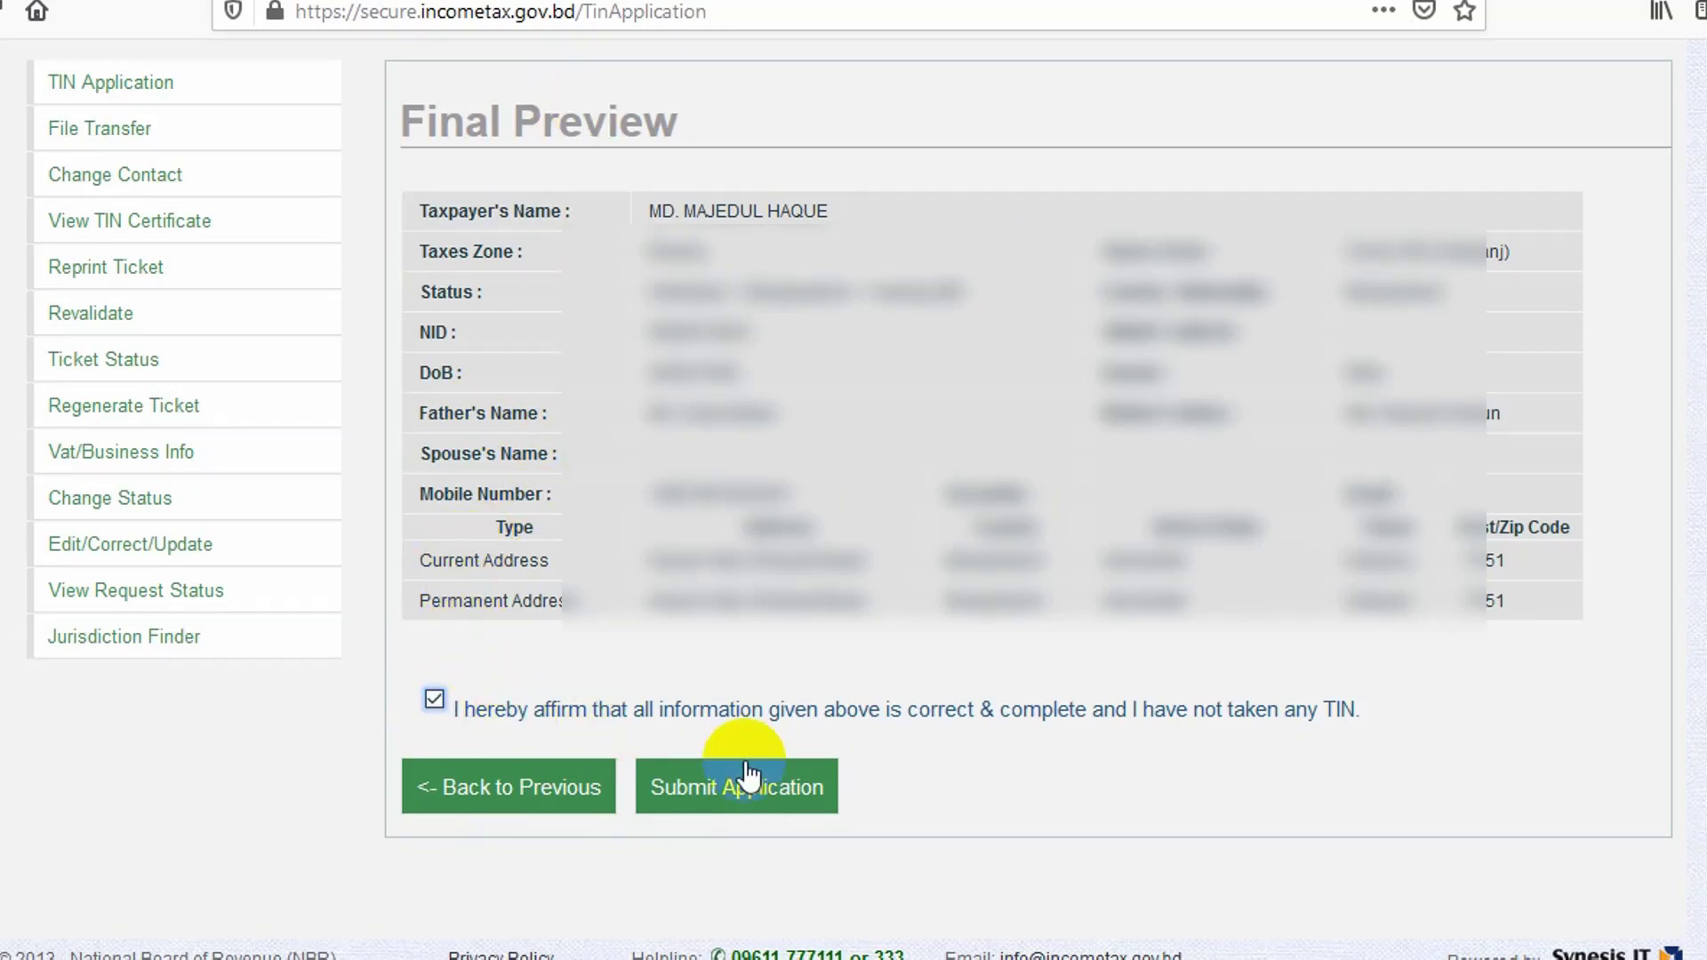
pyautogui.click(761, 804)
pyautogui.click(774, 803)
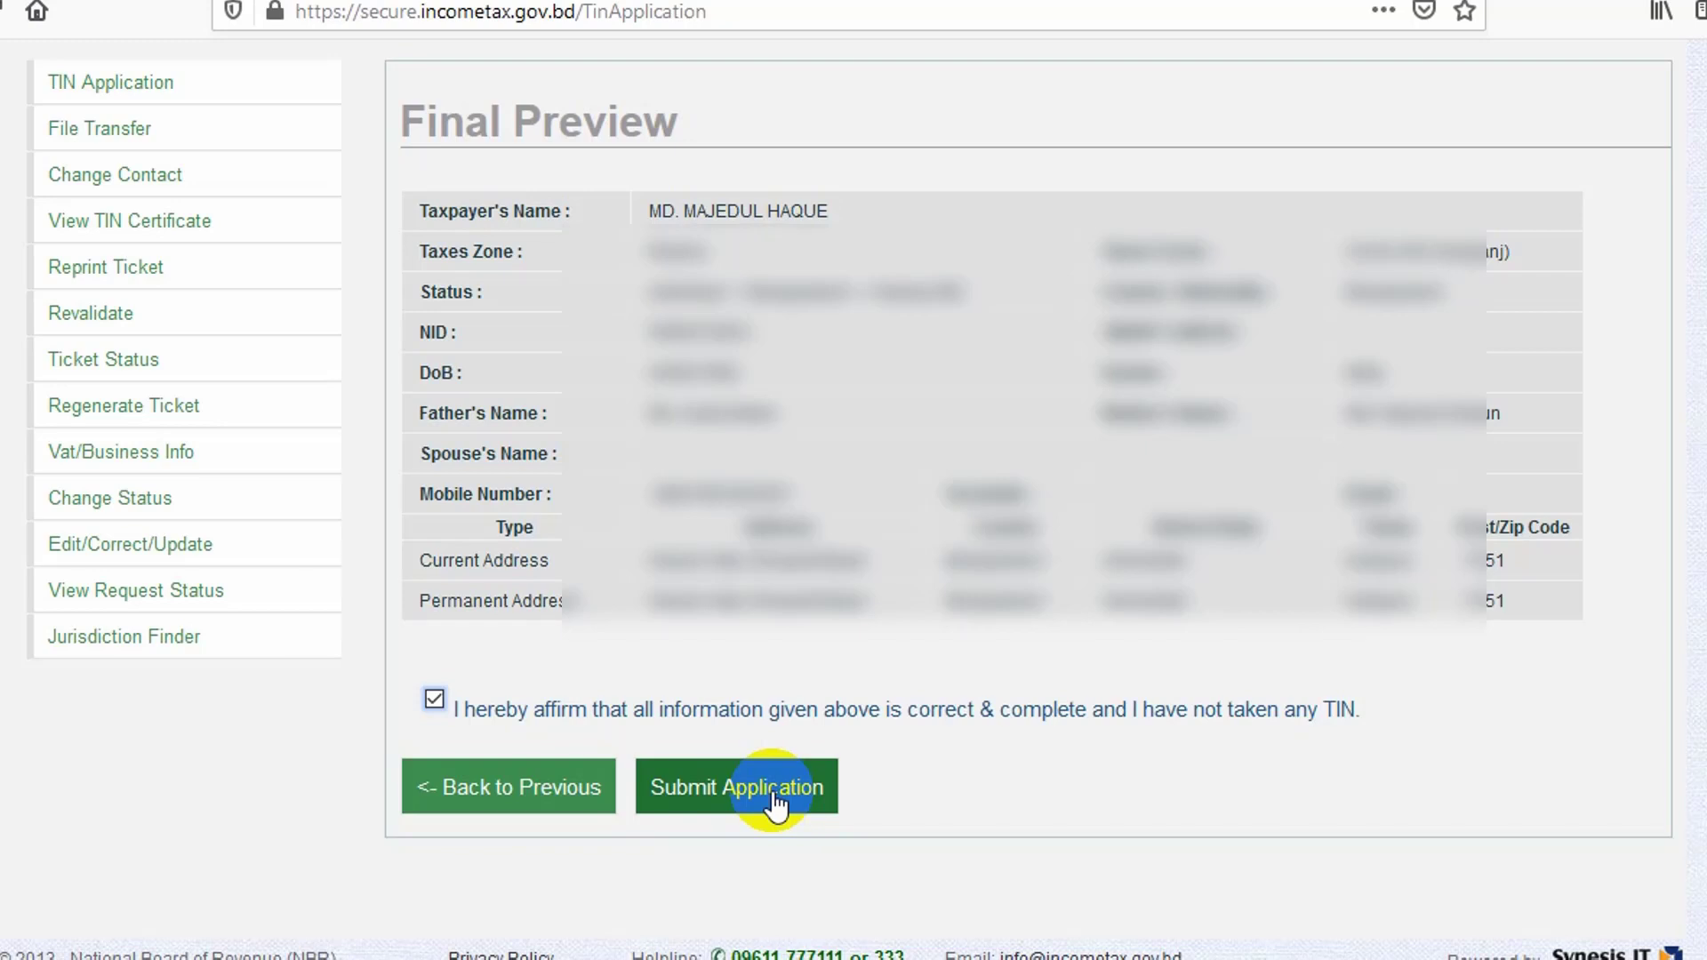
# Submit the application and review the resulting TIN certificate details page
pyautogui.click(770, 800)
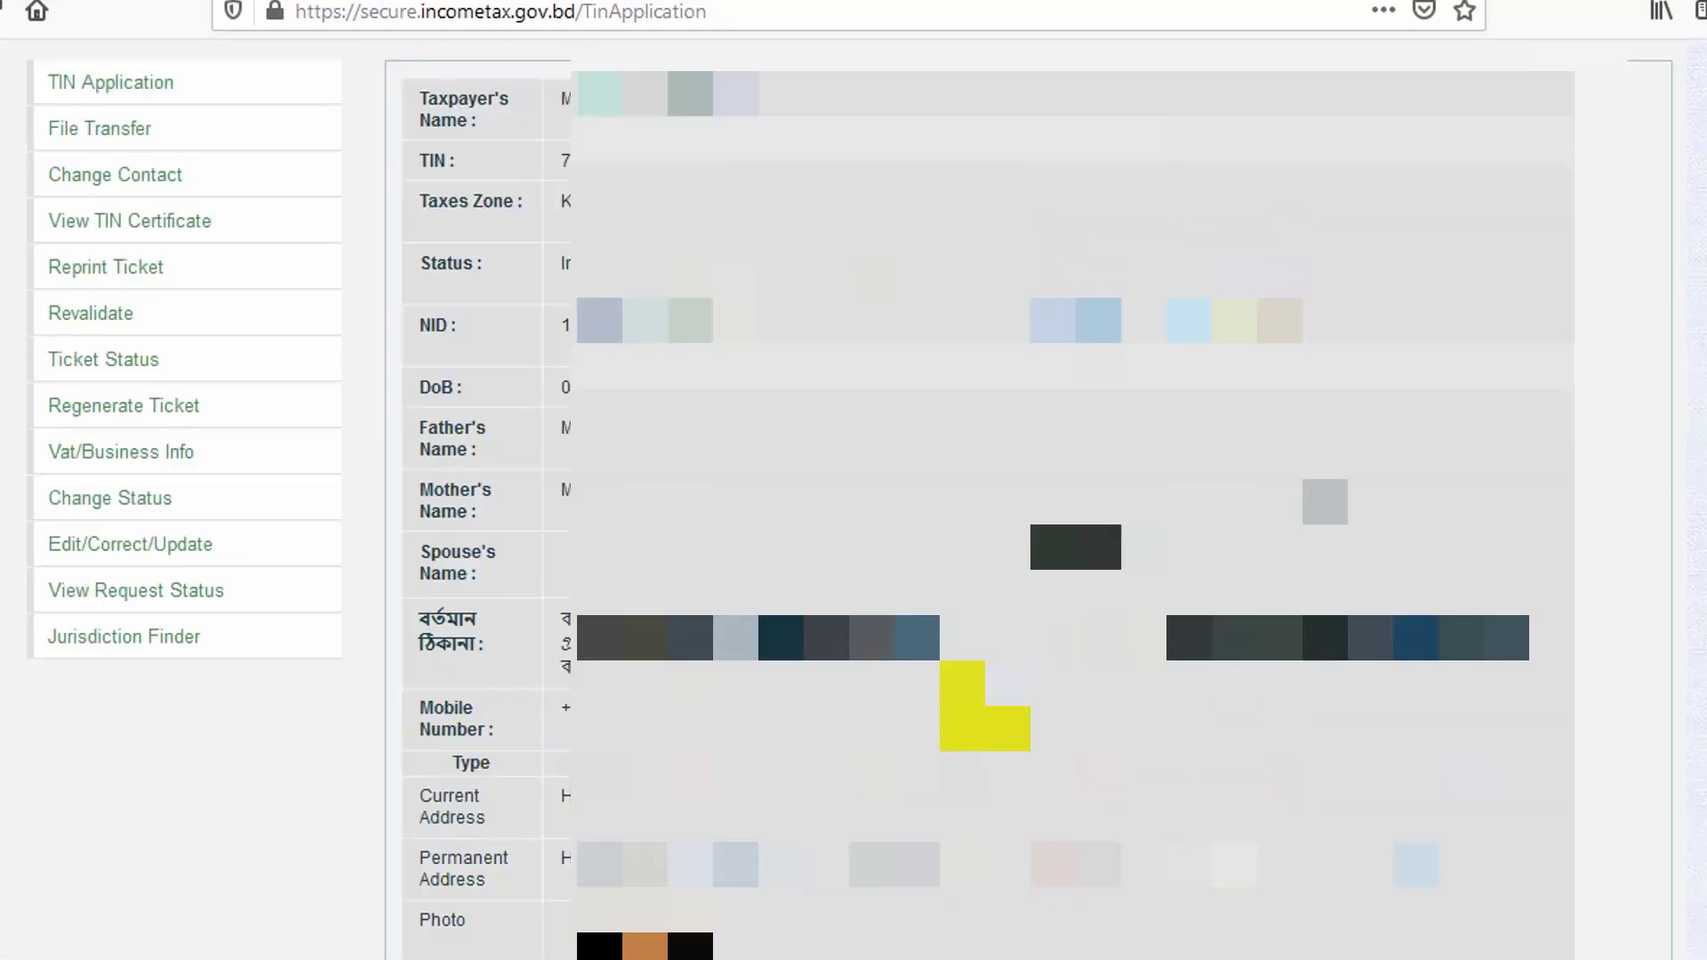
pyautogui.scroll(4, 854, 480)
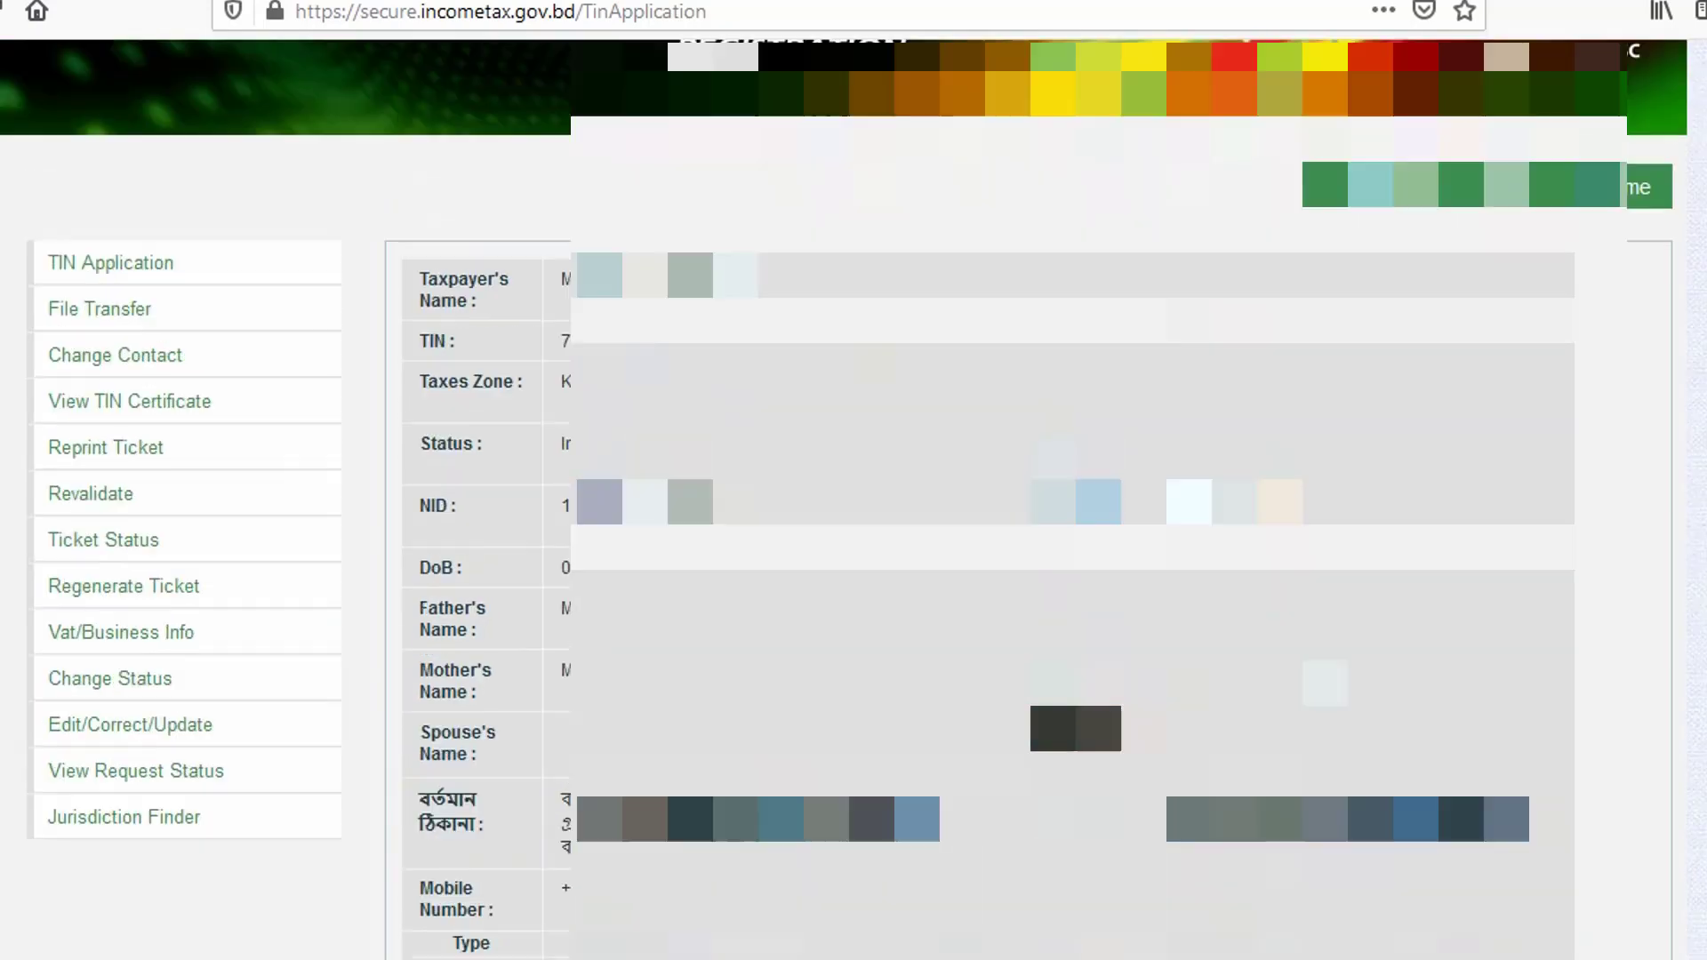
pyautogui.scroll(-3, 853, 480)
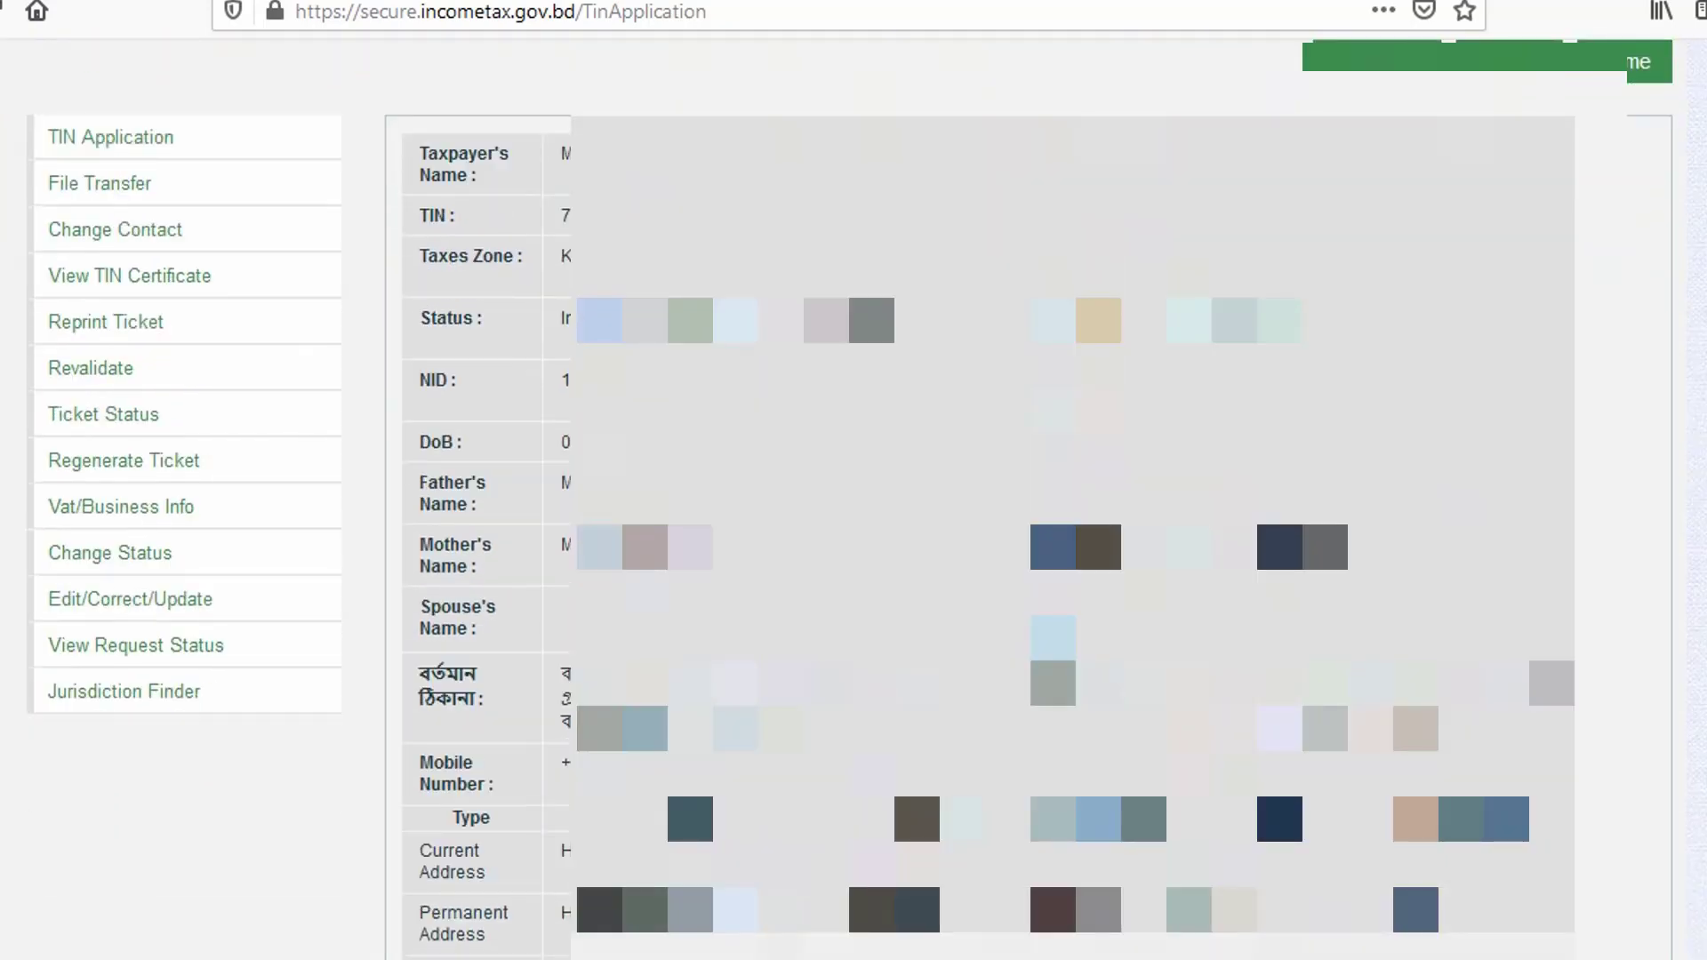
pyautogui.scroll(-5, 853, 480)
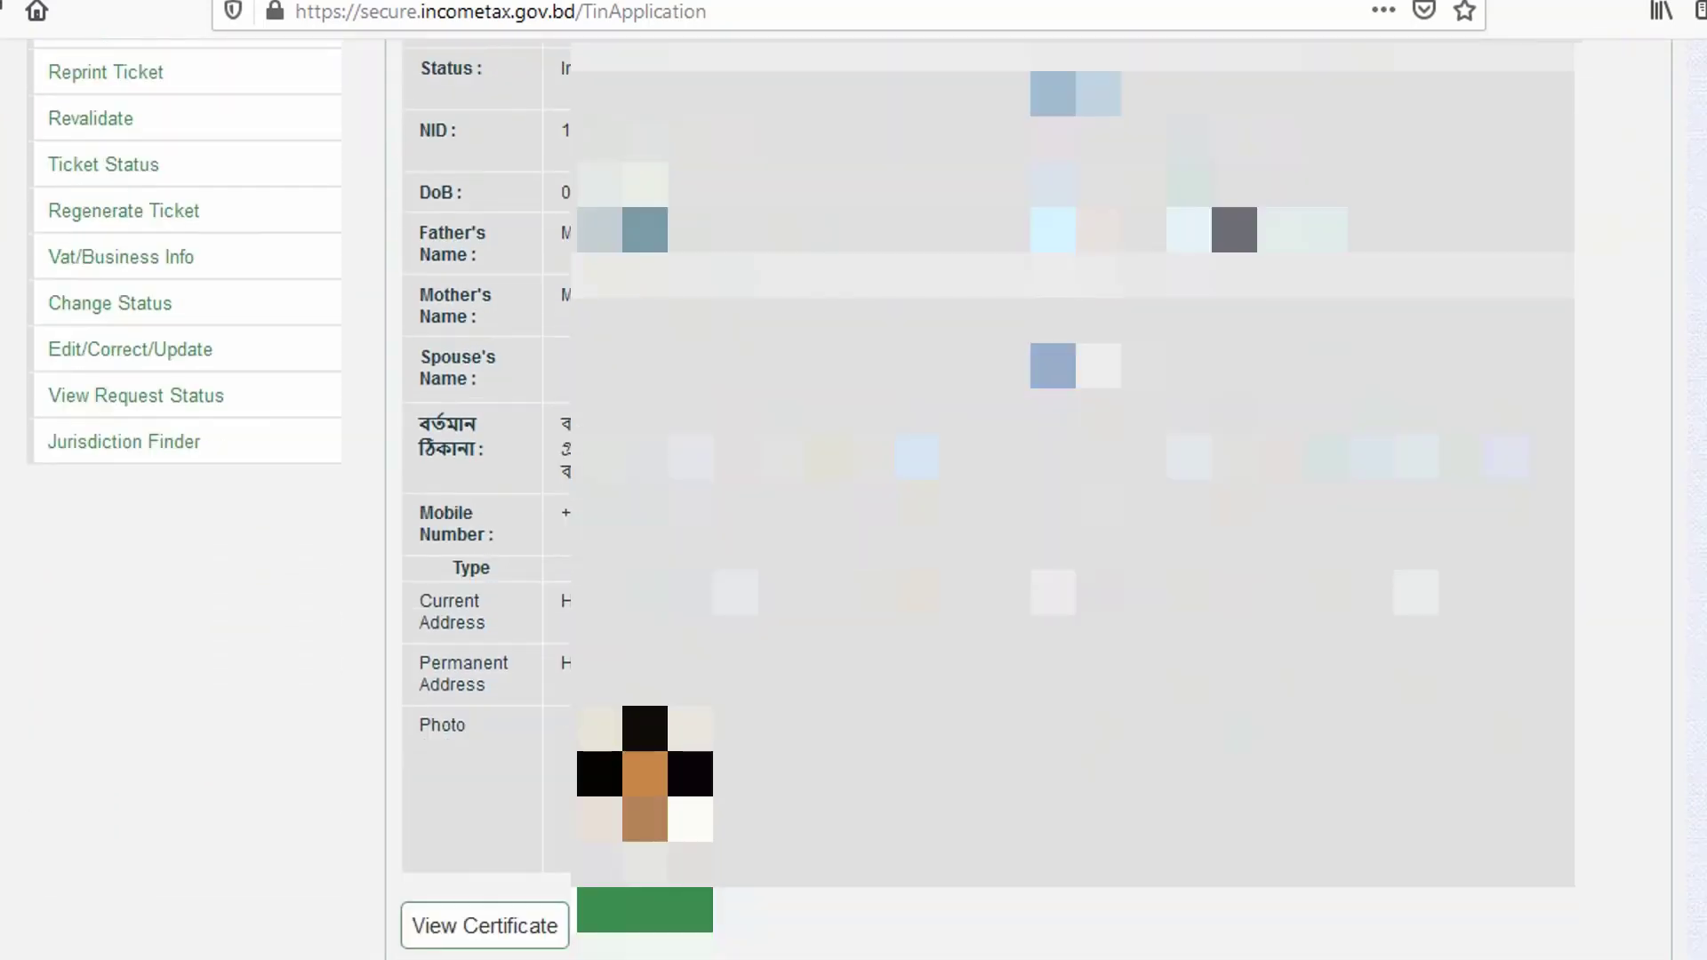
pyautogui.scroll(9, 853, 480)
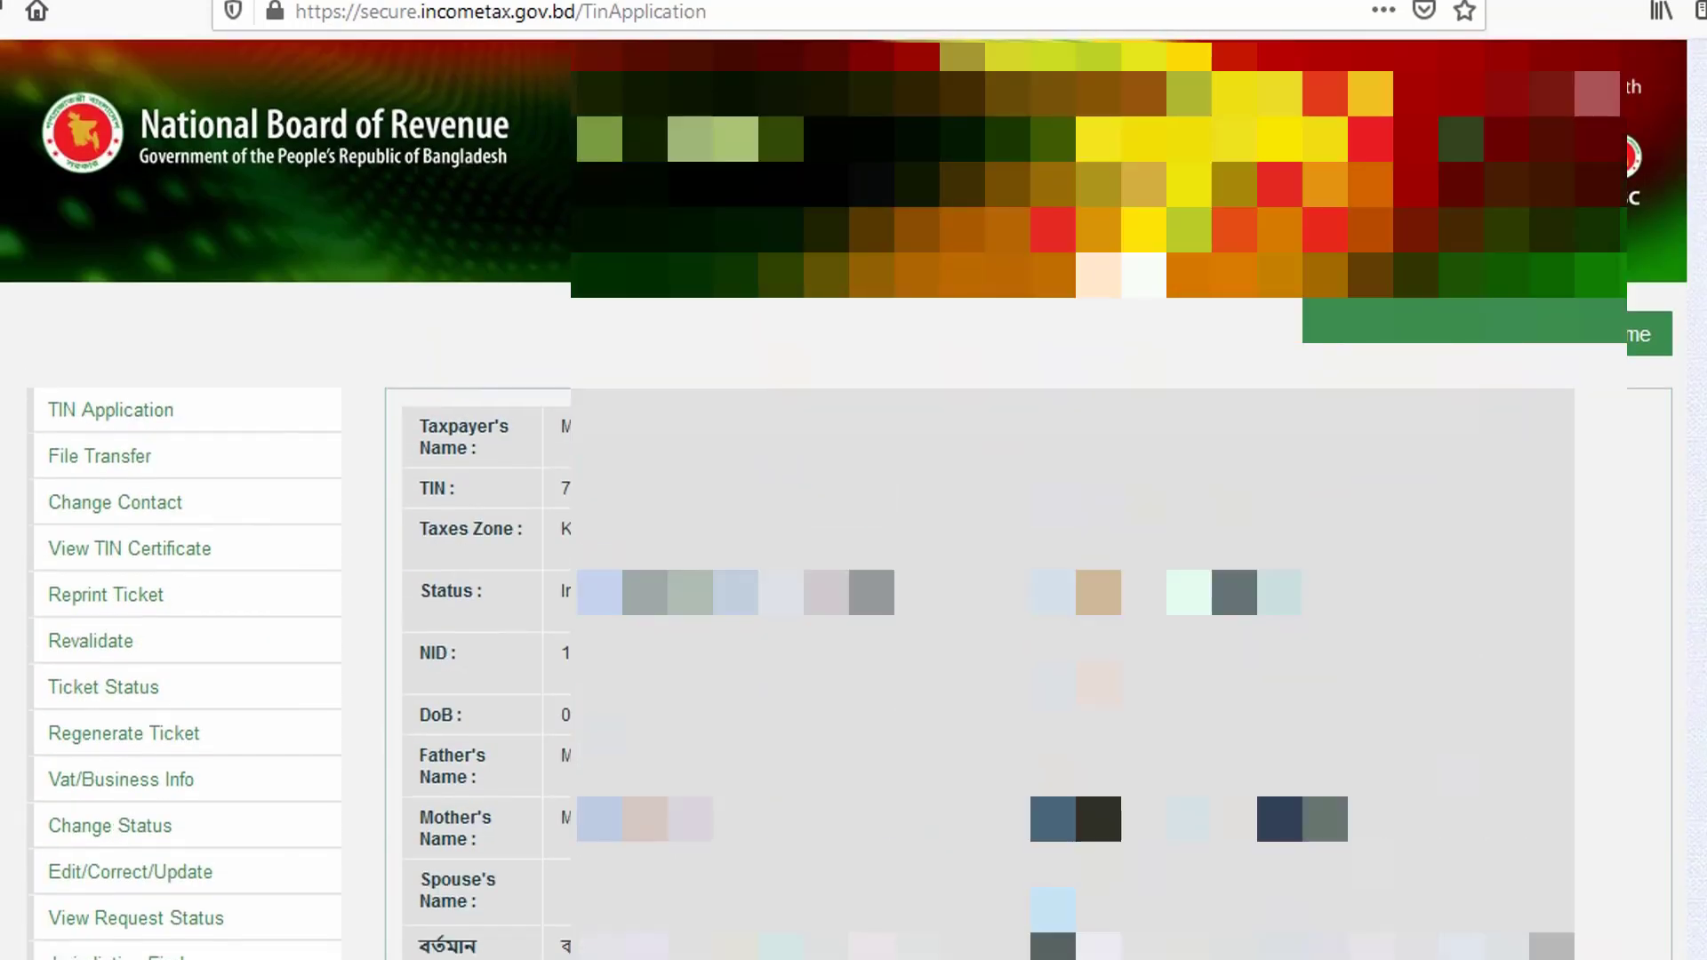
pyautogui.scroll(-4, 854, 480)
pyautogui.scroll(-2, 853, 480)
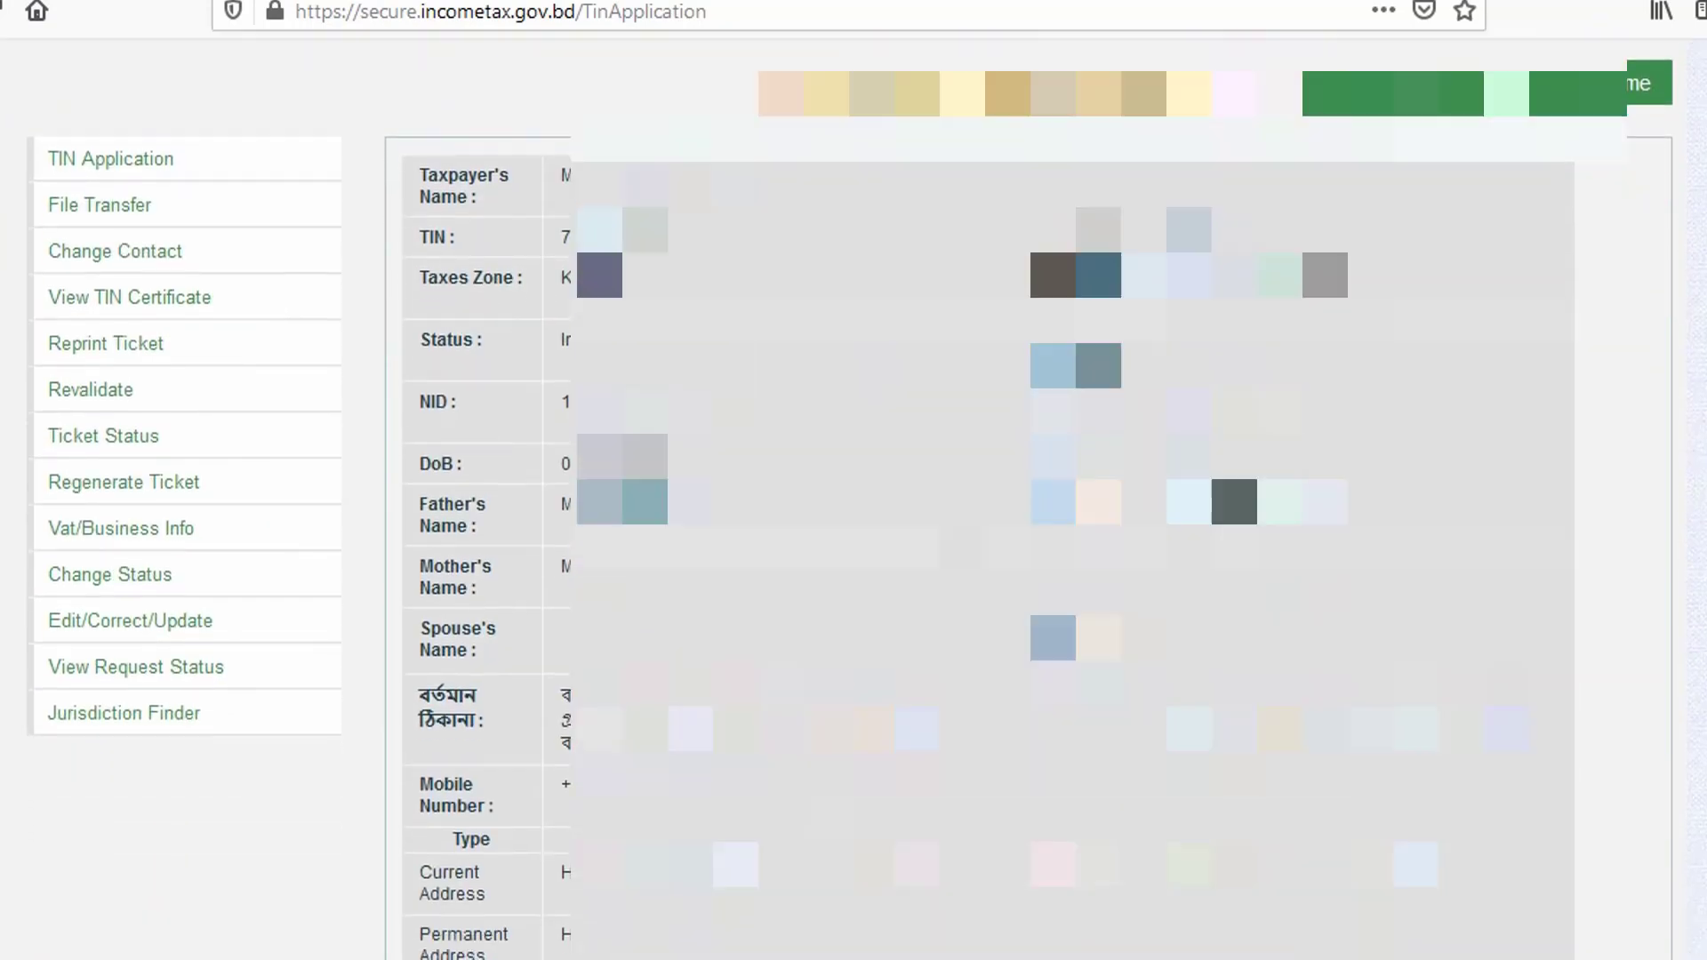
pyautogui.scroll(2, 854, 480)
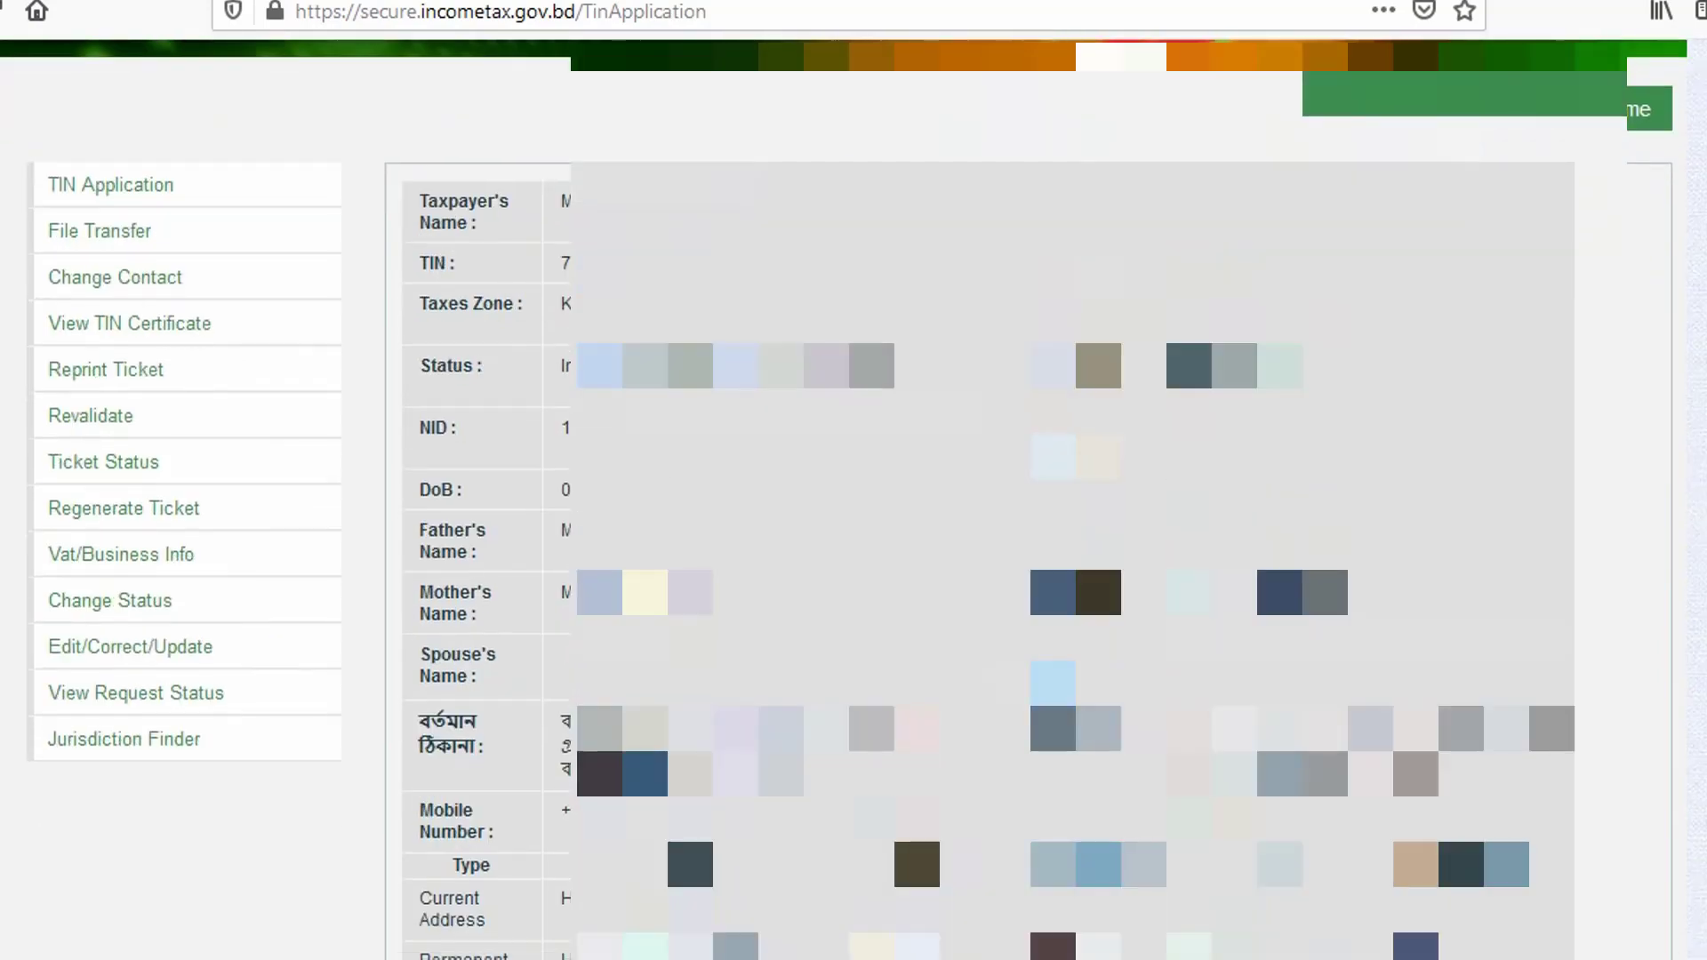
pyautogui.scroll(-1, 853, 480)
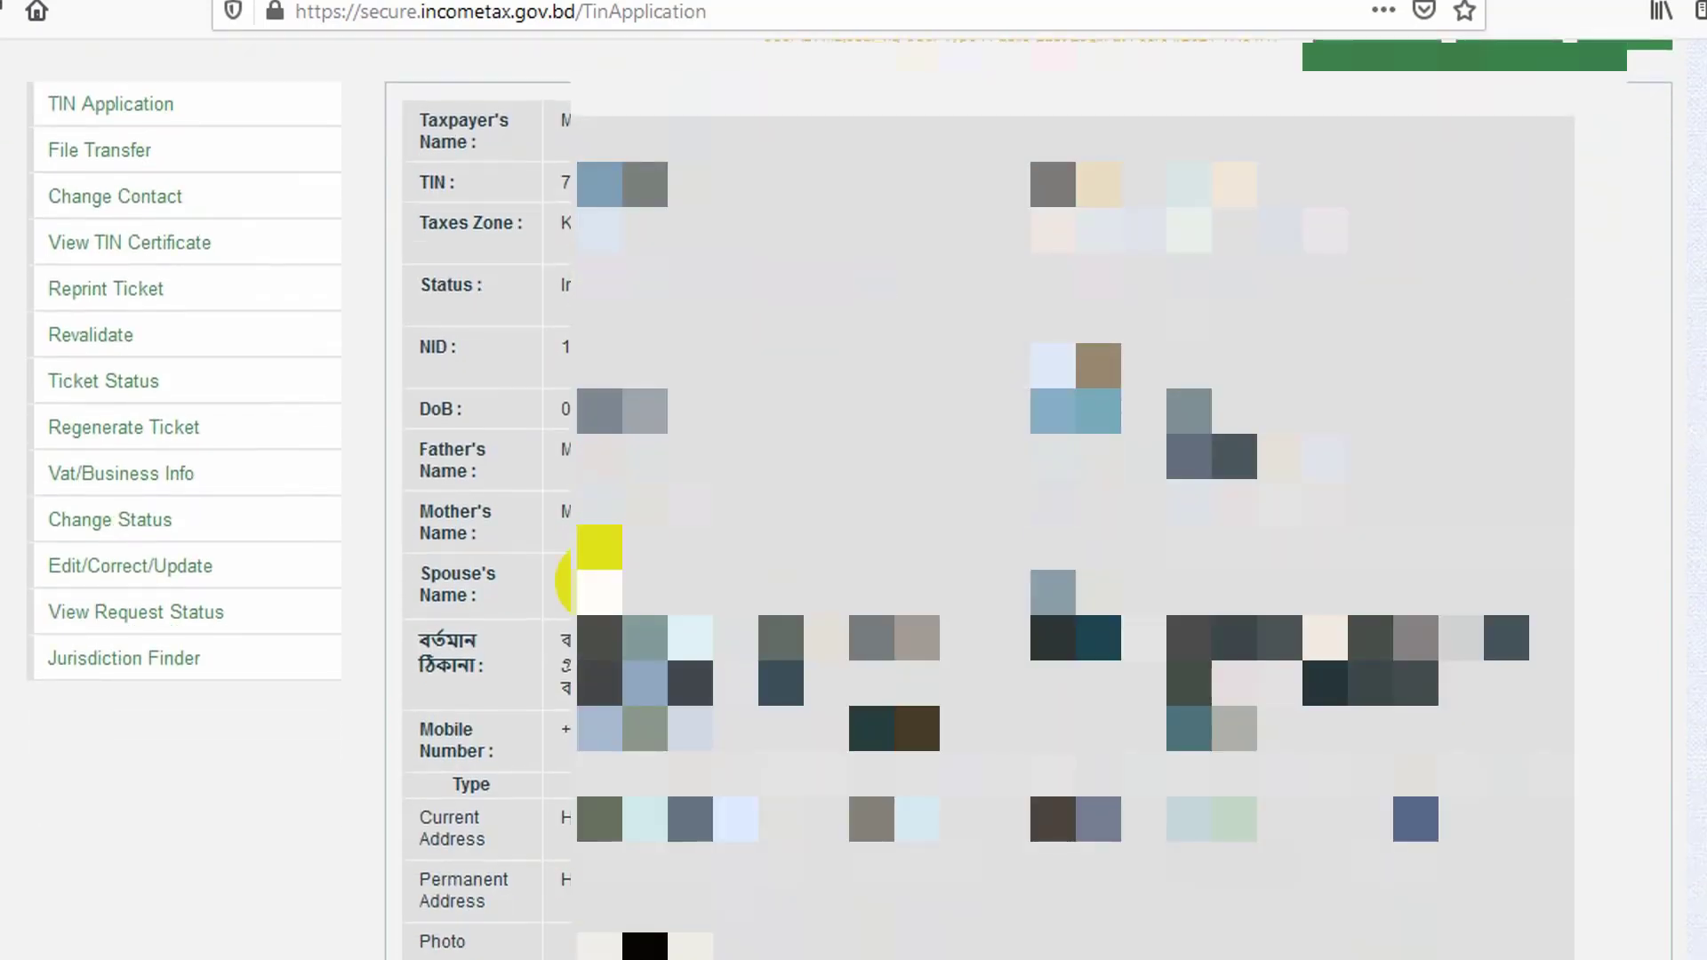
pyautogui.scroll(-4, 854, 480)
pyautogui.scroll(7, 853, 481)
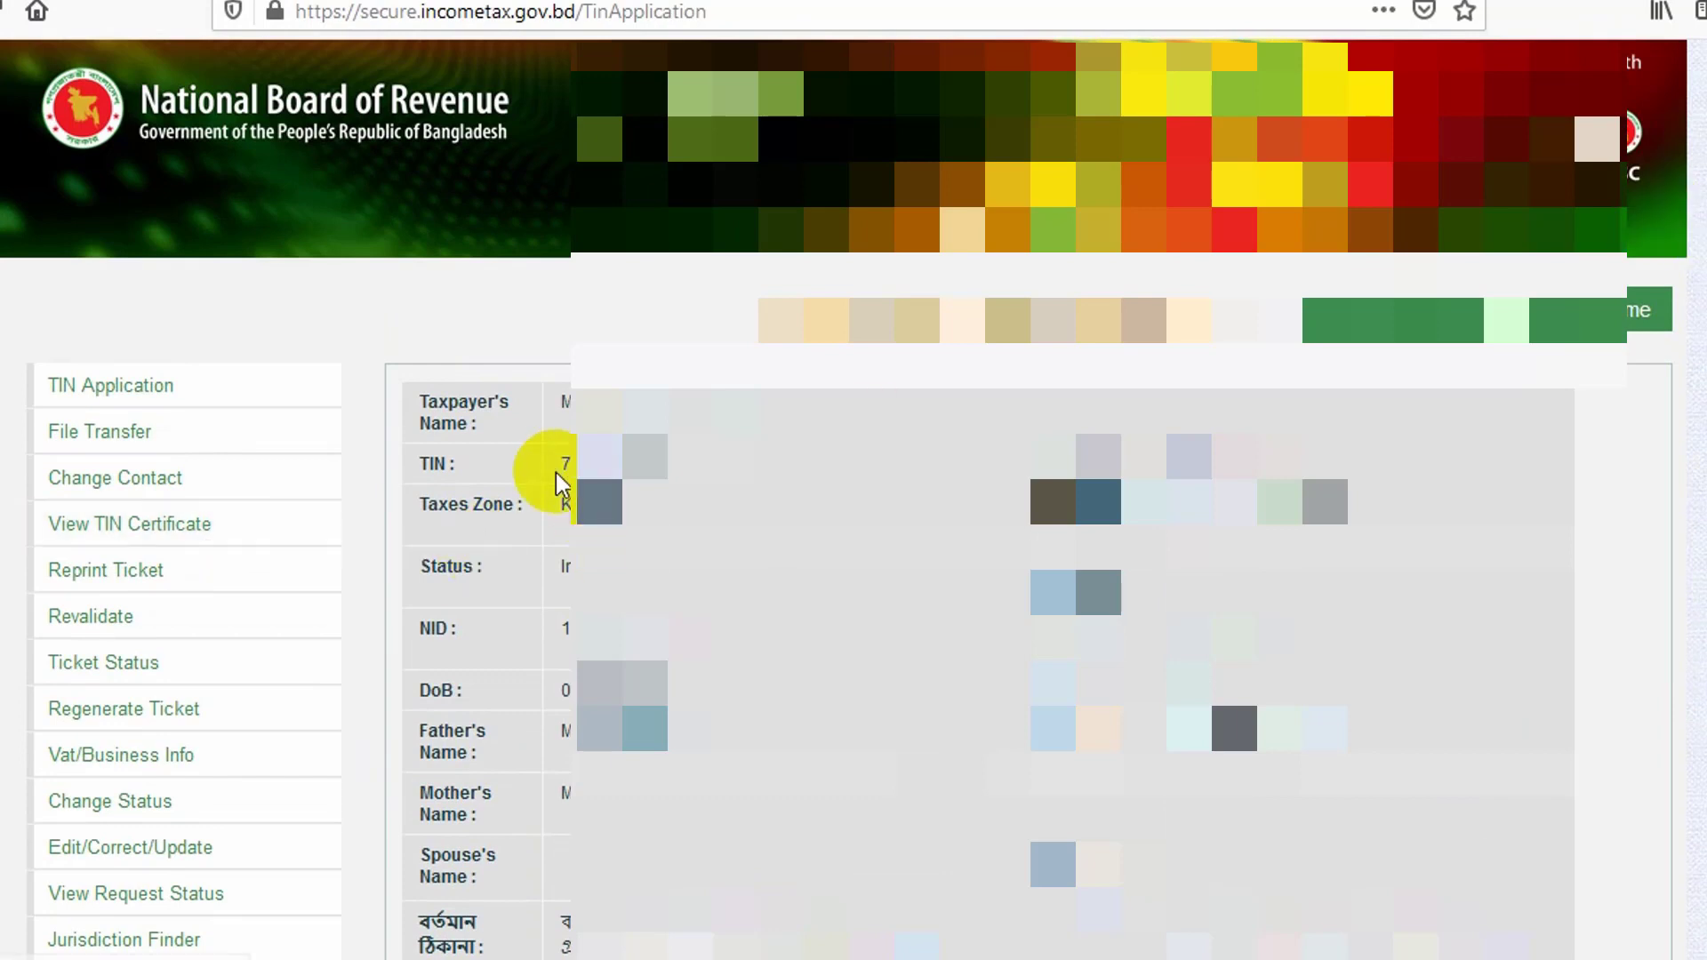
# Highlight the newly issued TIN number on the certificate page
pyautogui.moveTo(560, 464); pyautogui.dragTo(692, 465)
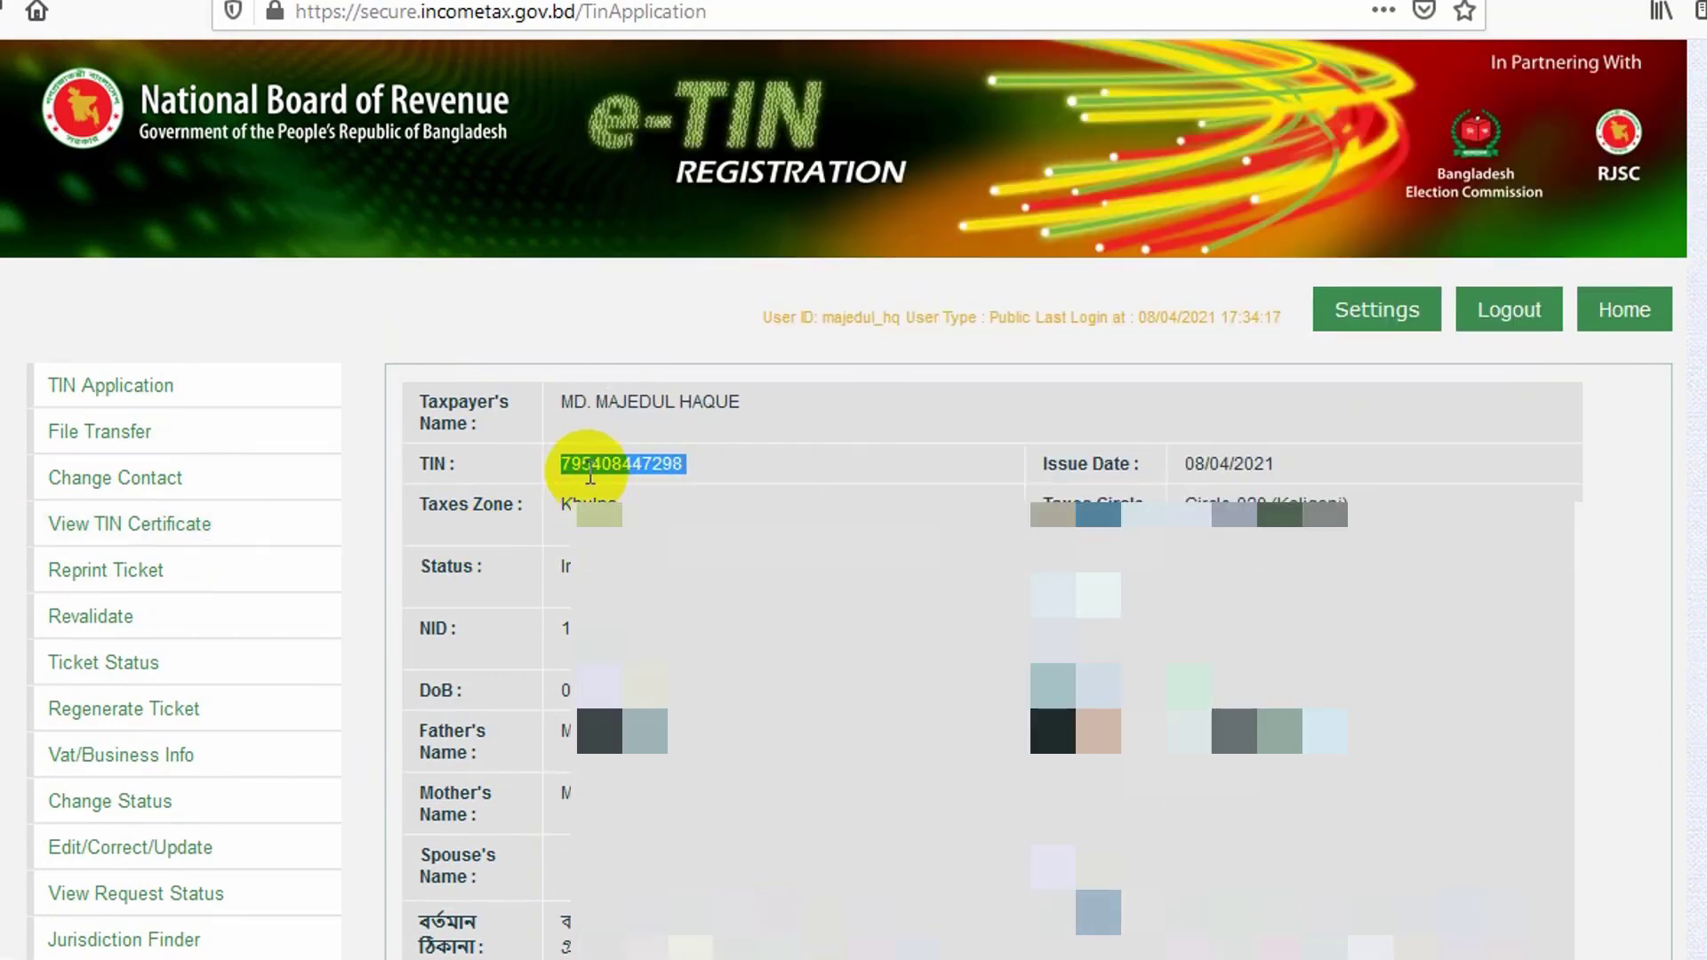
pyautogui.click(564, 464)
pyautogui.moveTo(563, 464); pyautogui.dragTo(729, 470)
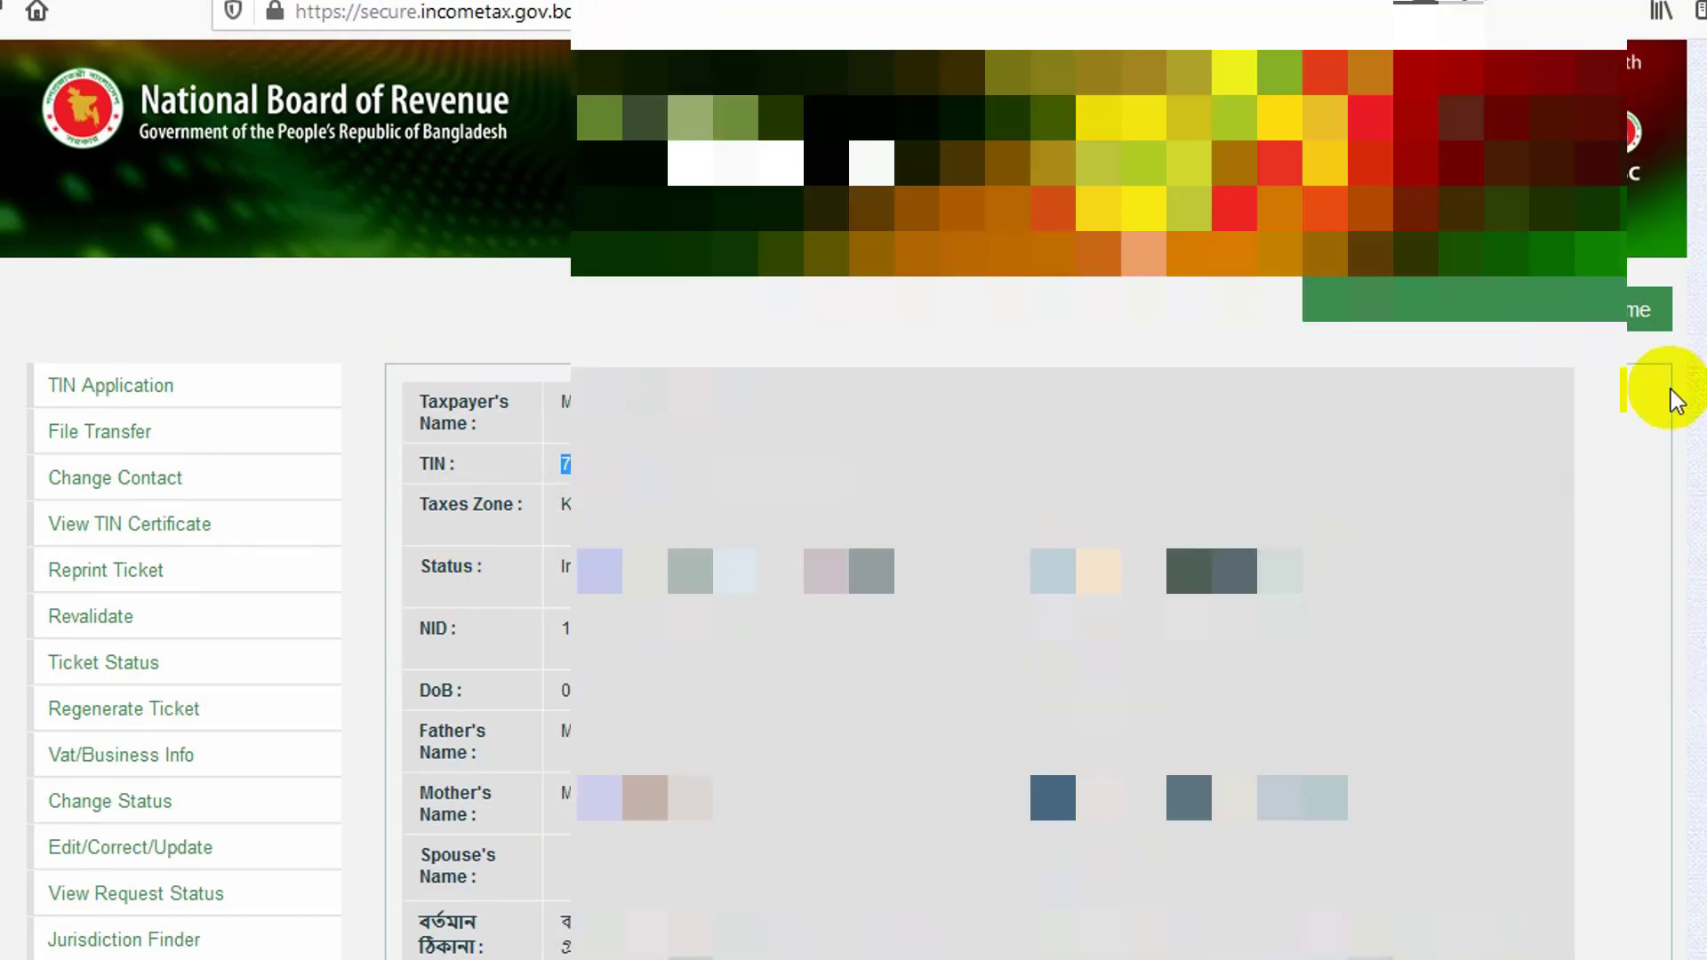
pyautogui.scroll(-4, 1664, 385)
pyautogui.scroll(-3, 1687, 515)
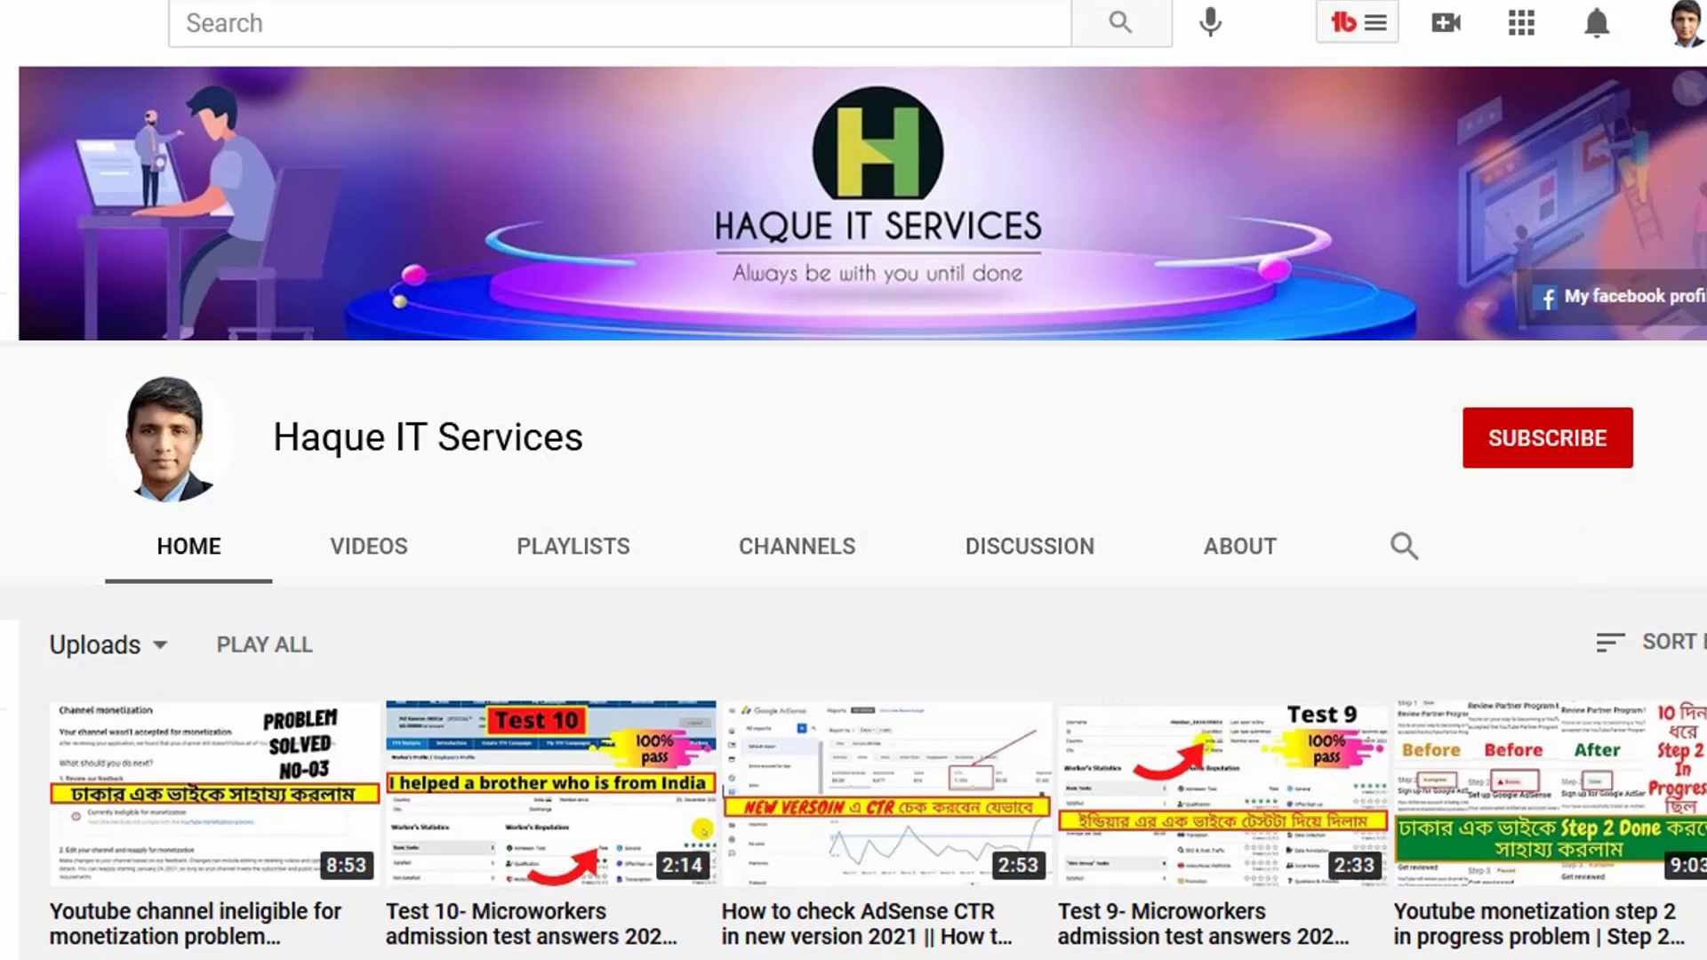
# Subscribe to the Haque IT Services channel with bell notifications set to All
pyautogui.click(1544, 459)
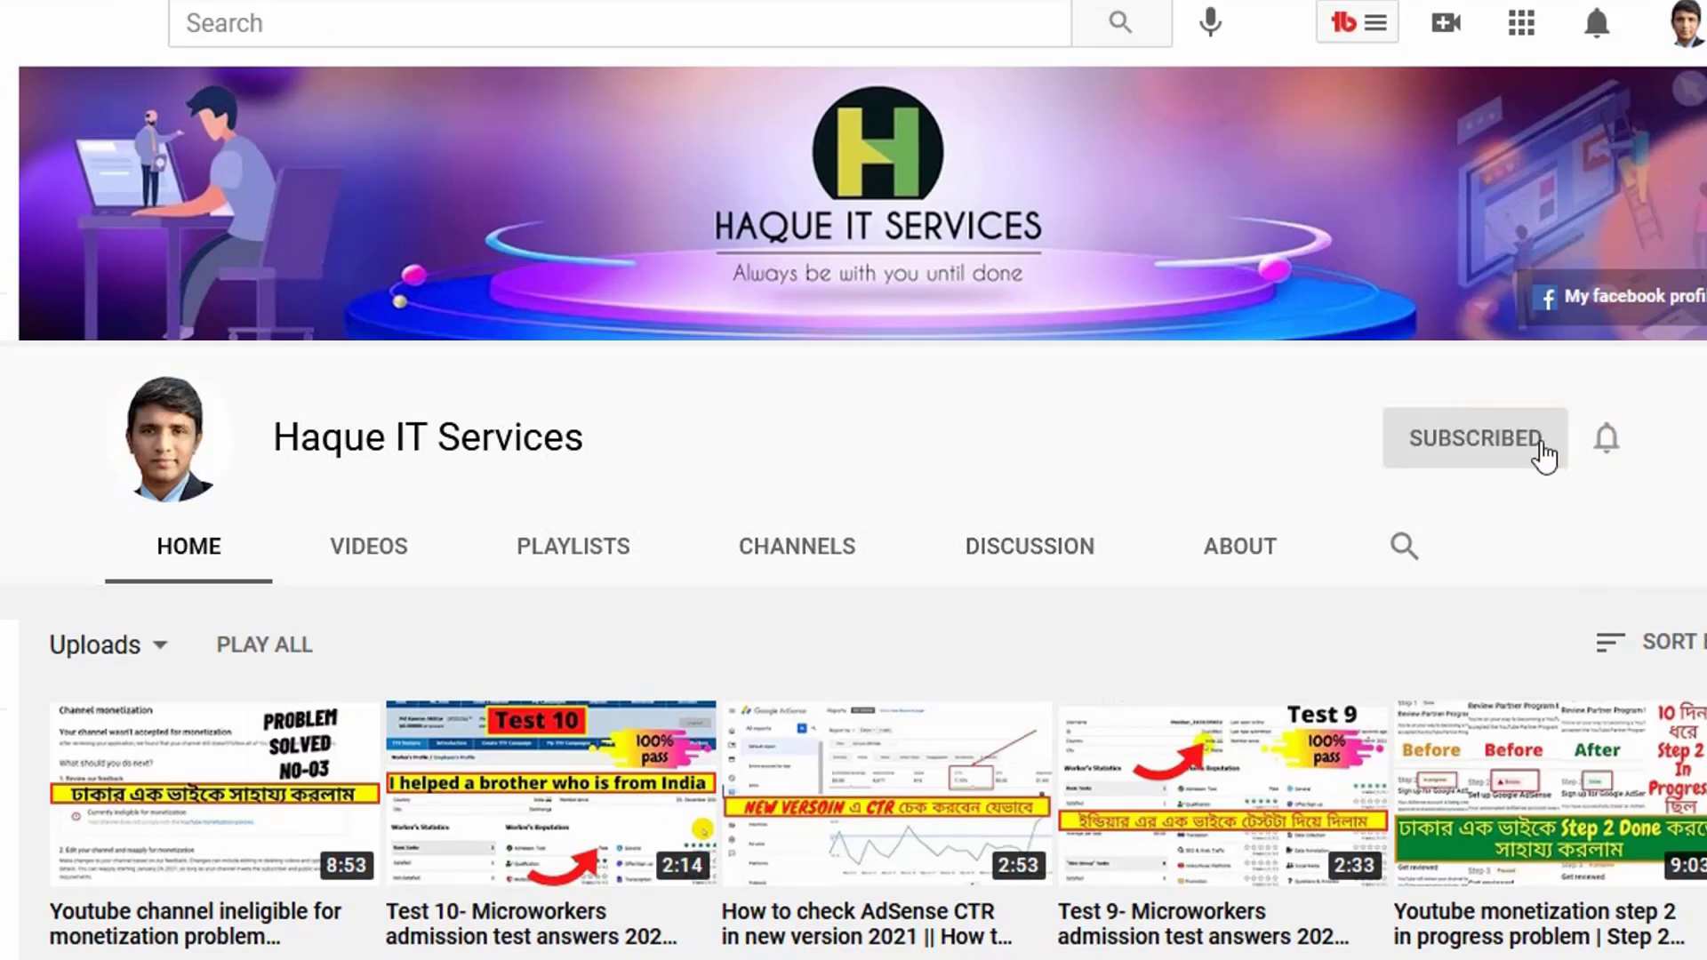
pyautogui.click(1606, 444)
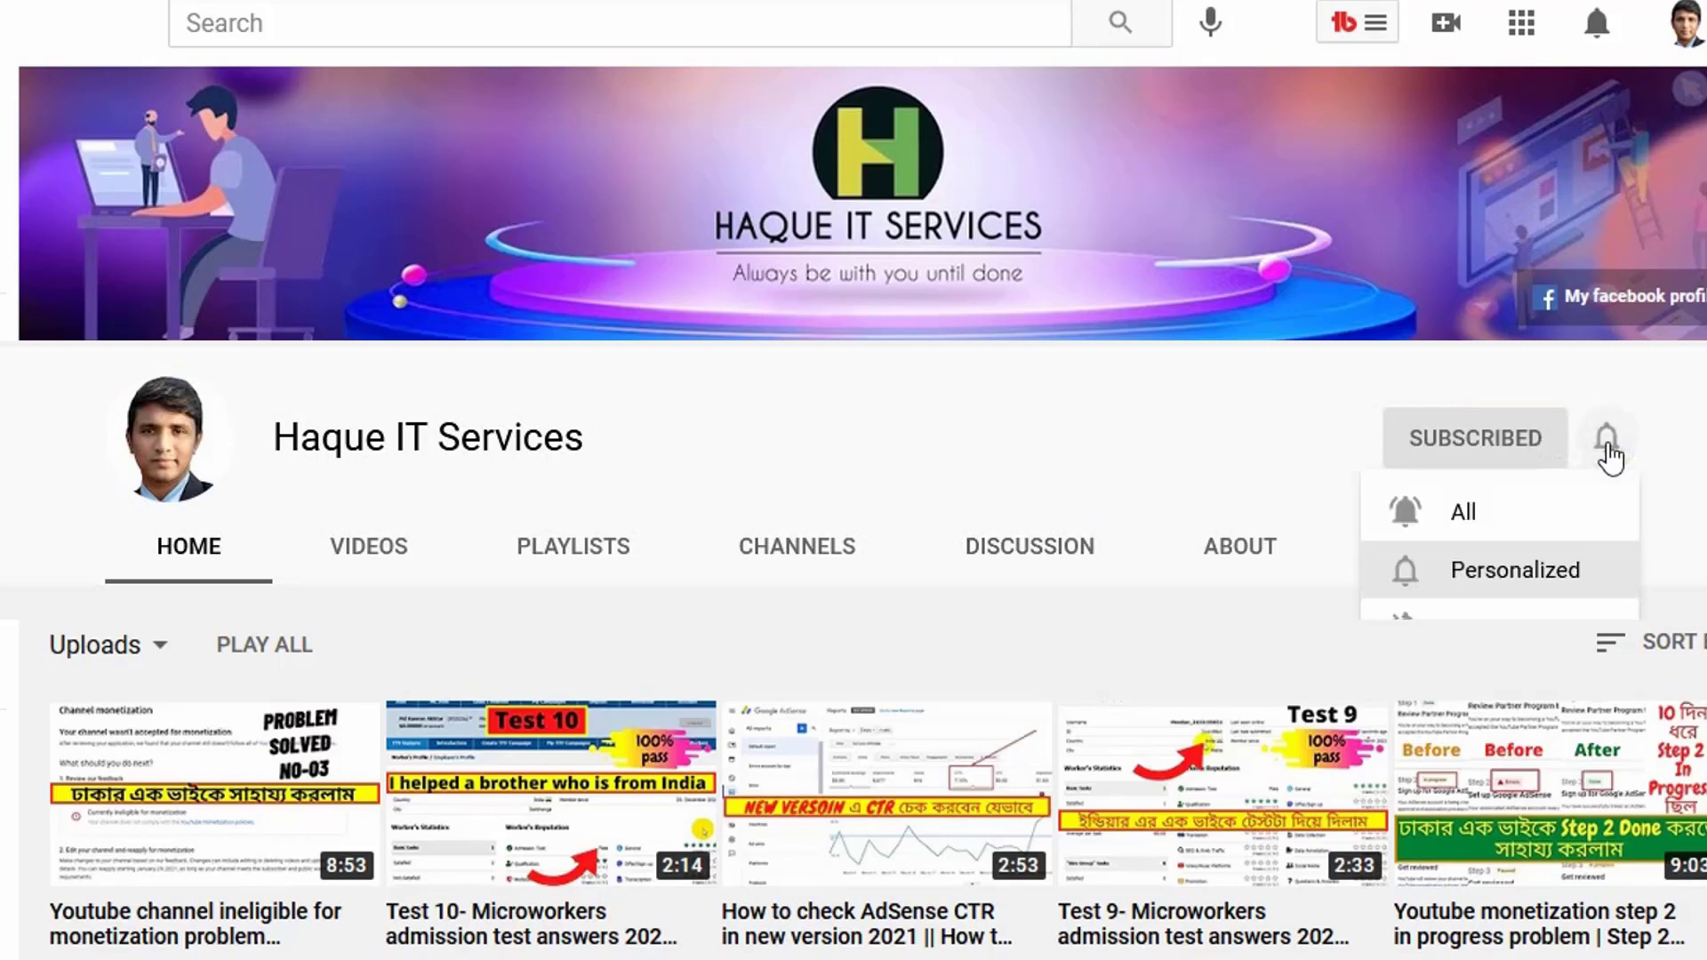
pyautogui.click(1446, 522)
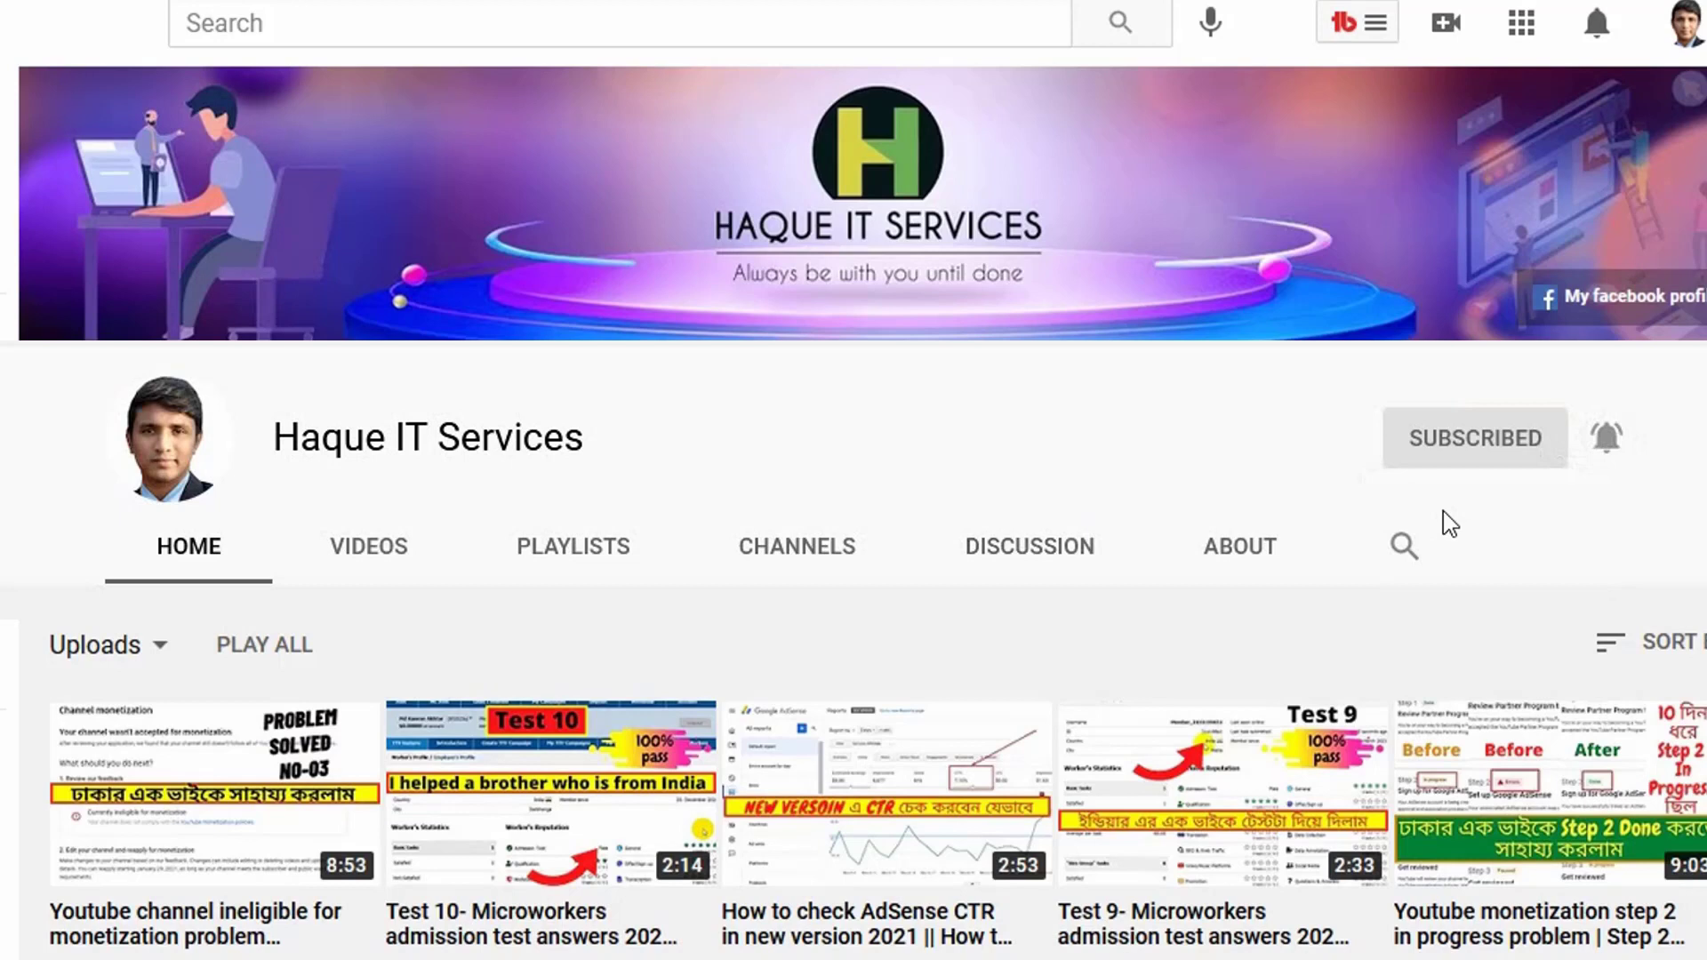